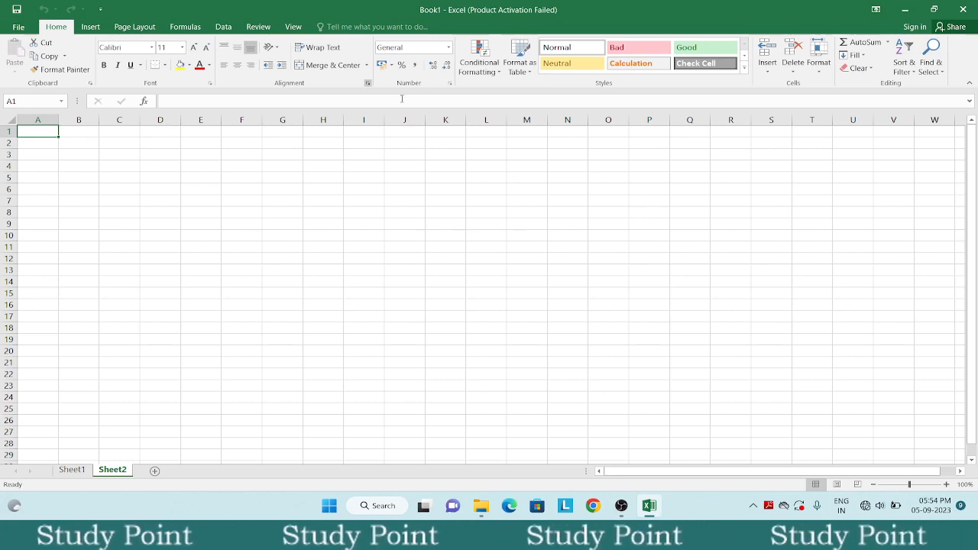
# Launch Excel 2016 with a new blank workbook and close that workbook again.
pyautogui.press('super')
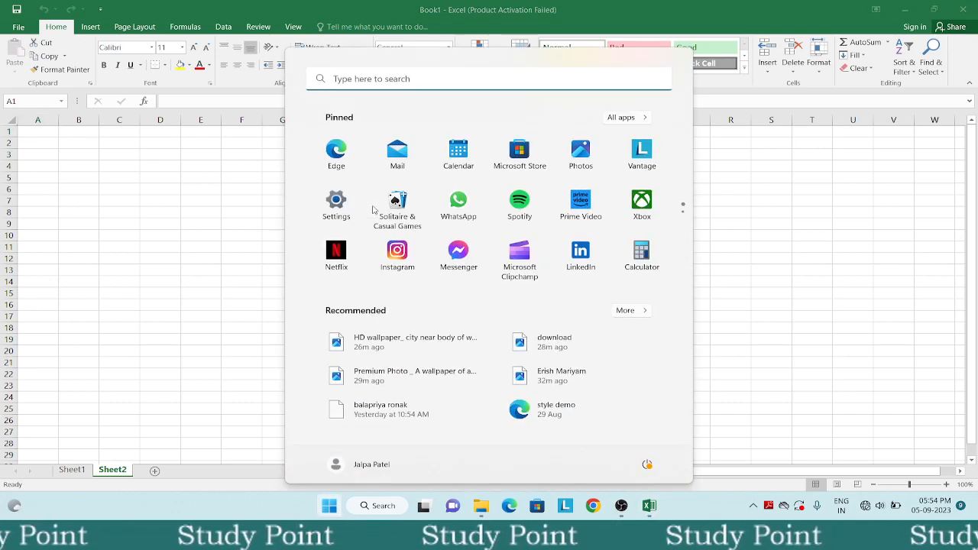
pyautogui.write('excel')
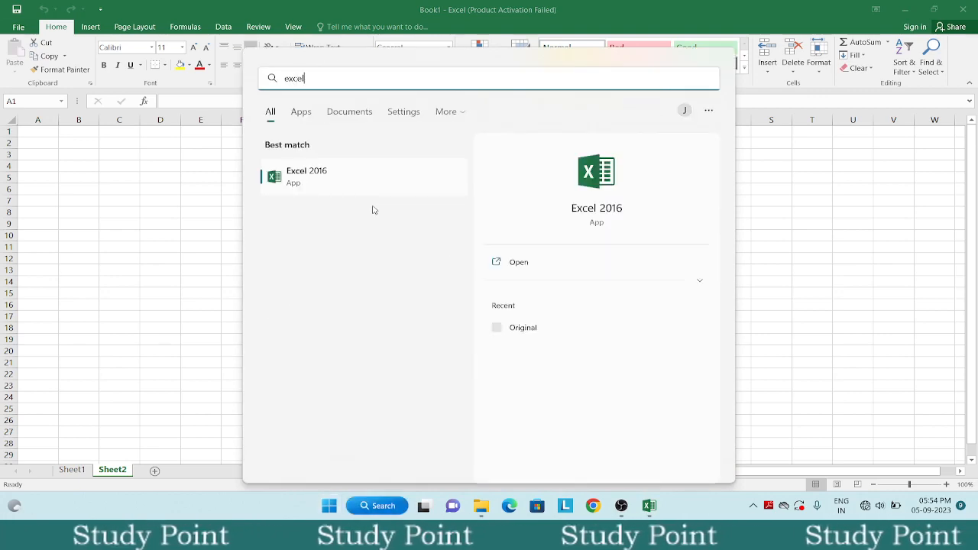
pyautogui.click(336, 177)
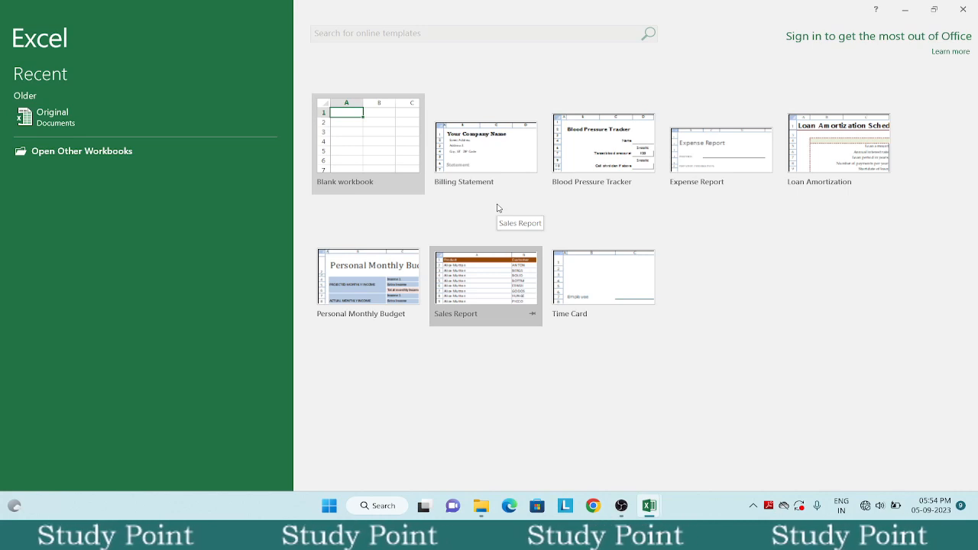
pyautogui.click(358, 147)
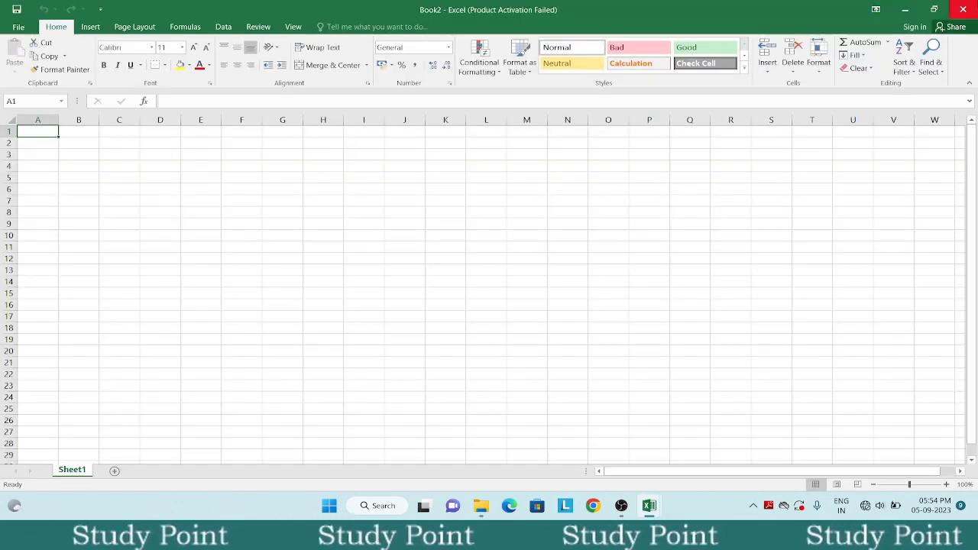
pyautogui.click(962, 9)
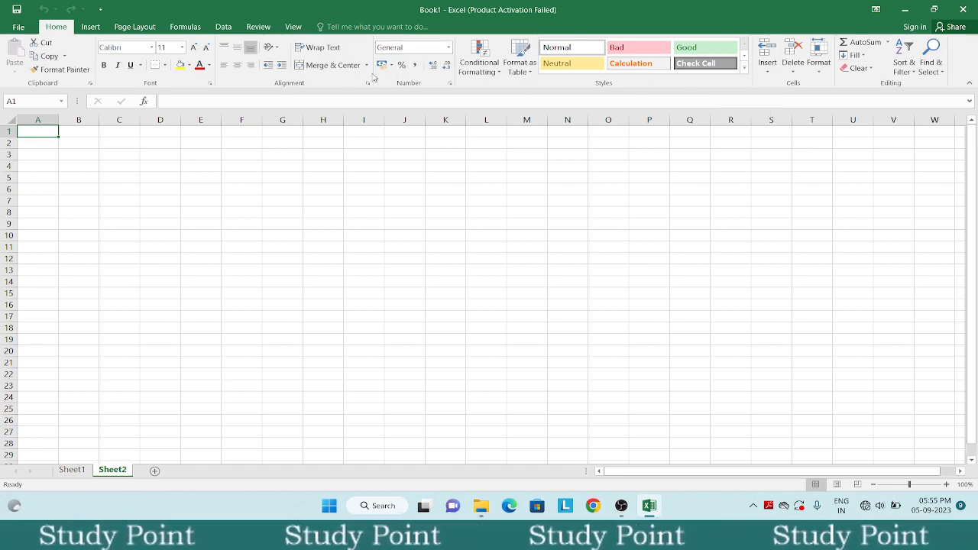
# Examine the Insert, Page Layout and Formulas command sets and the workbook's Info page.
pyautogui.click(91, 27)
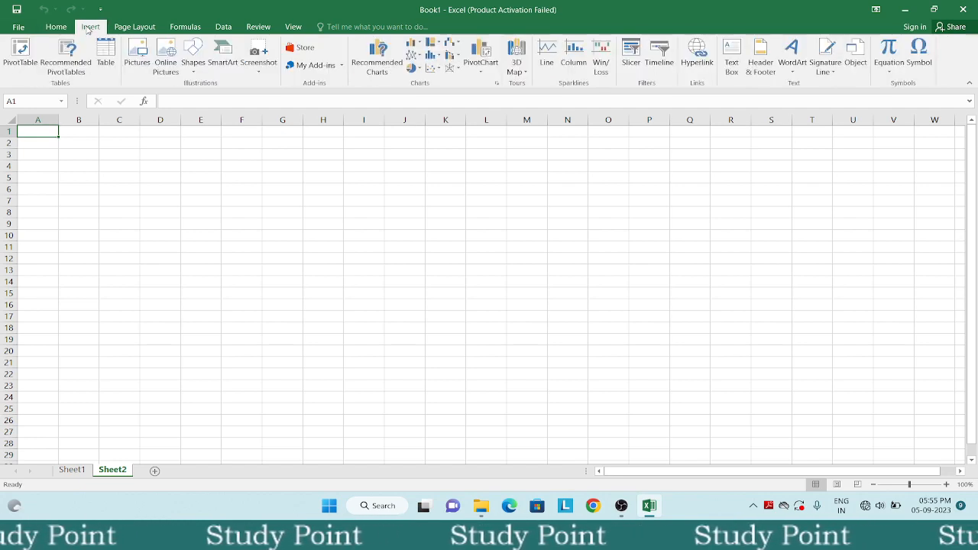
pyautogui.click(21, 27)
pyautogui.click(18, 25)
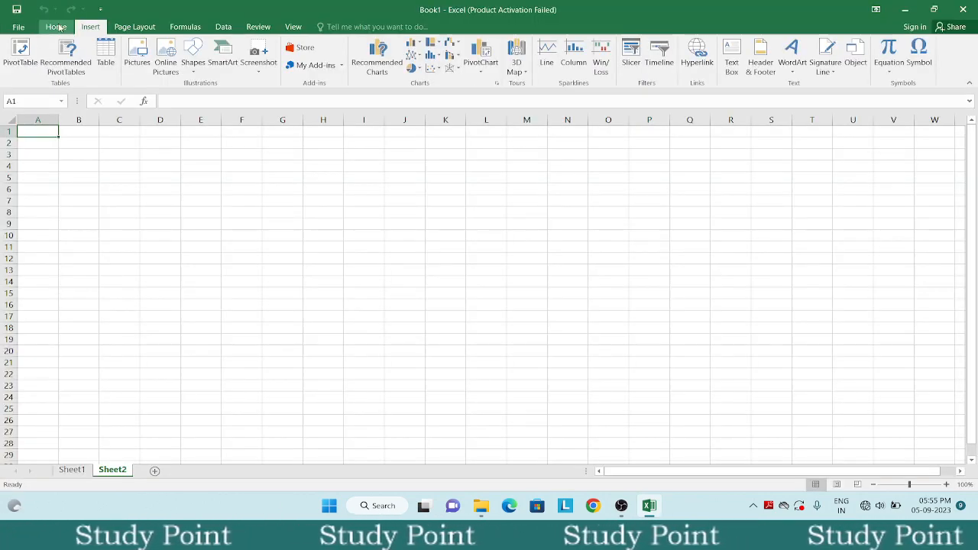
pyautogui.click(59, 29)
pyautogui.click(121, 27)
pyautogui.click(181, 29)
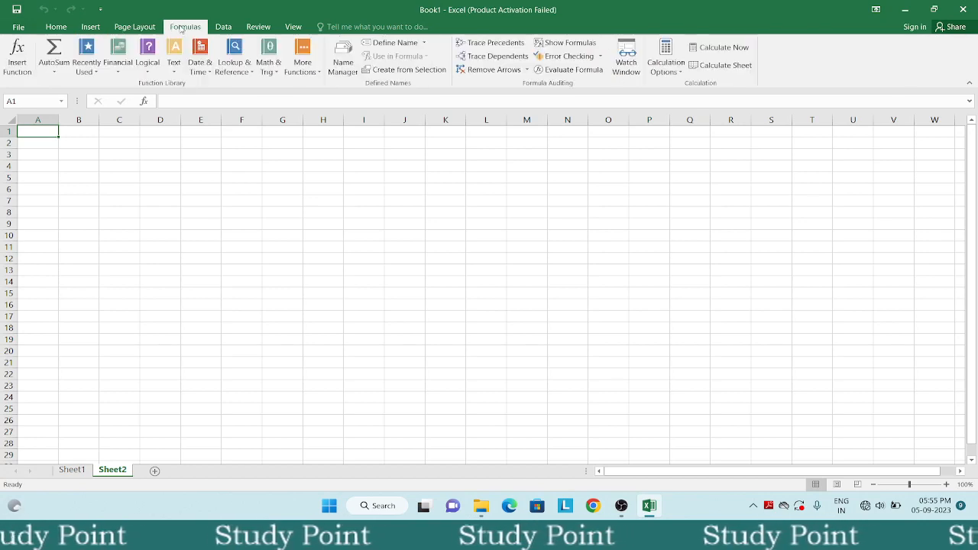
pyautogui.click(56, 26)
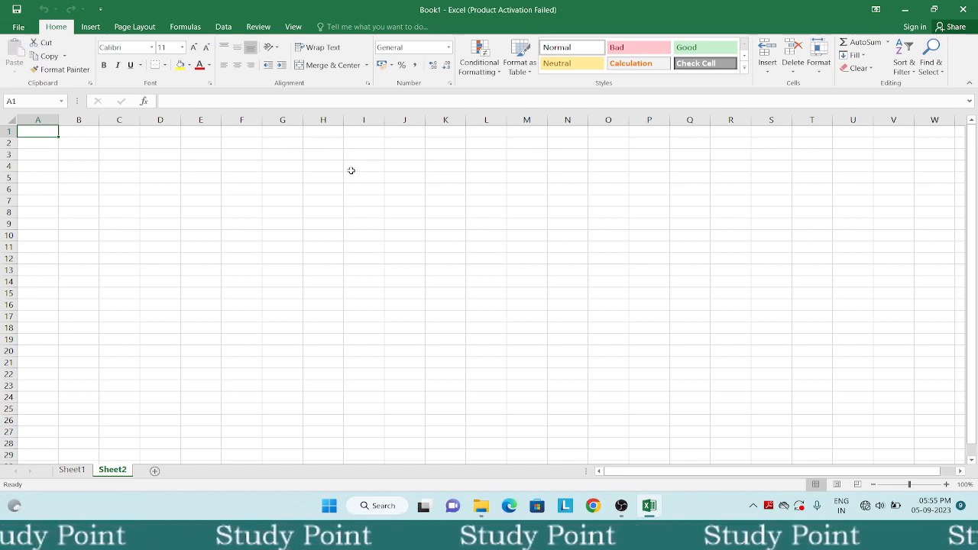
pyautogui.click(15, 28)
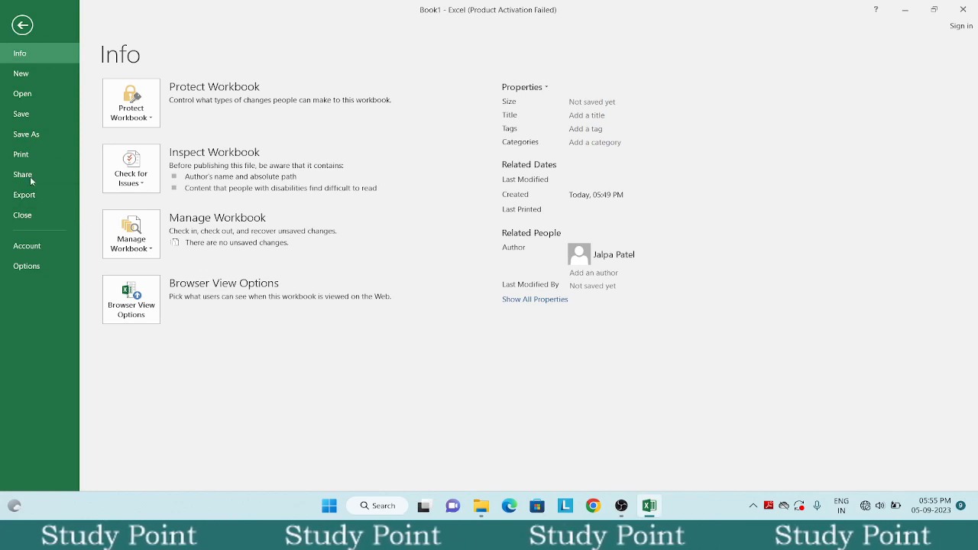
pyautogui.click(21, 26)
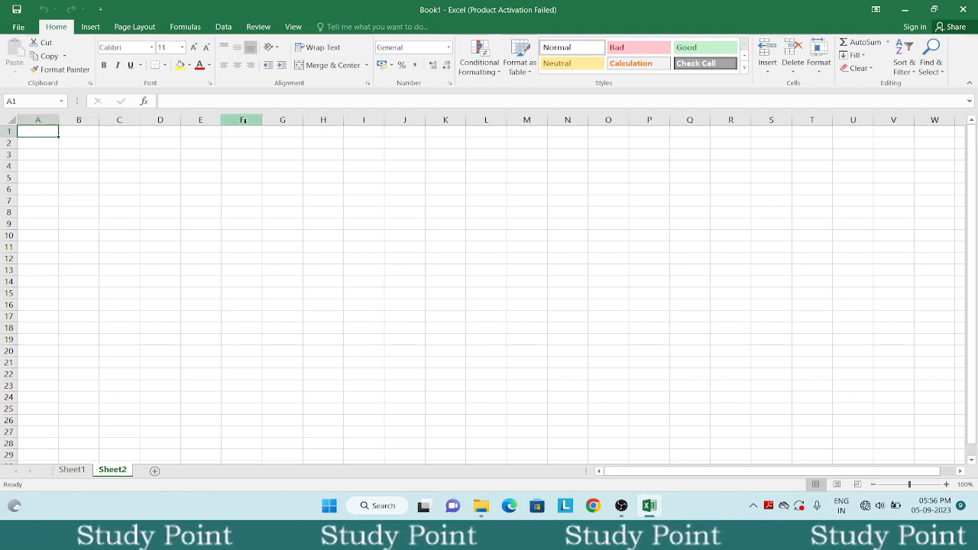
# Highlight entire columns one at a time on Sheet2: F, G and H, followed by A through D.
pyautogui.click(255, 121)
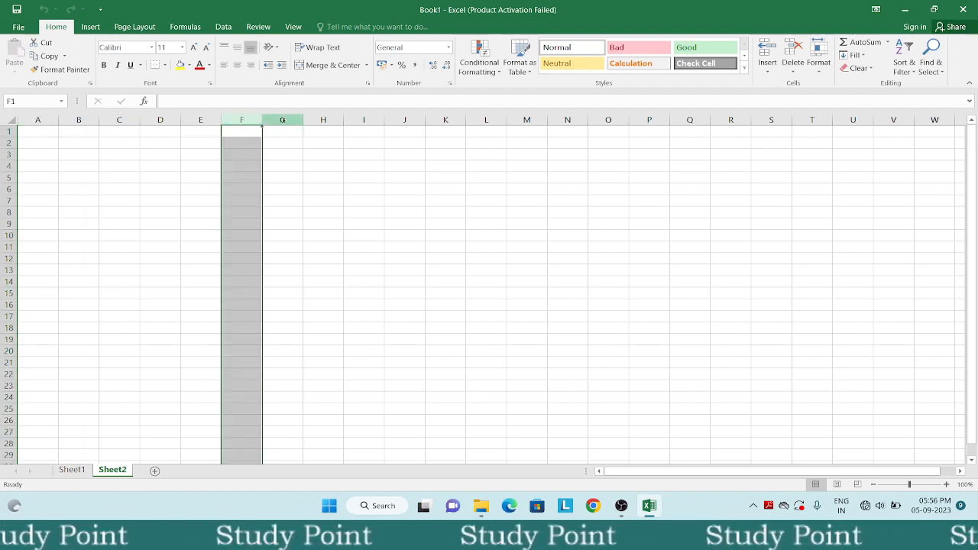
pyautogui.click(280, 120)
pyautogui.click(320, 119)
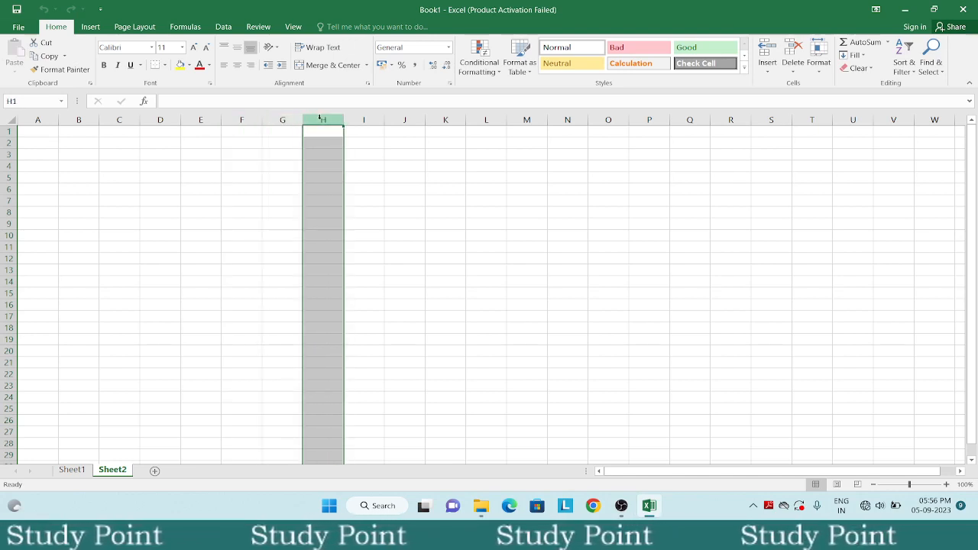
pyautogui.click(42, 120)
pyautogui.click(68, 120)
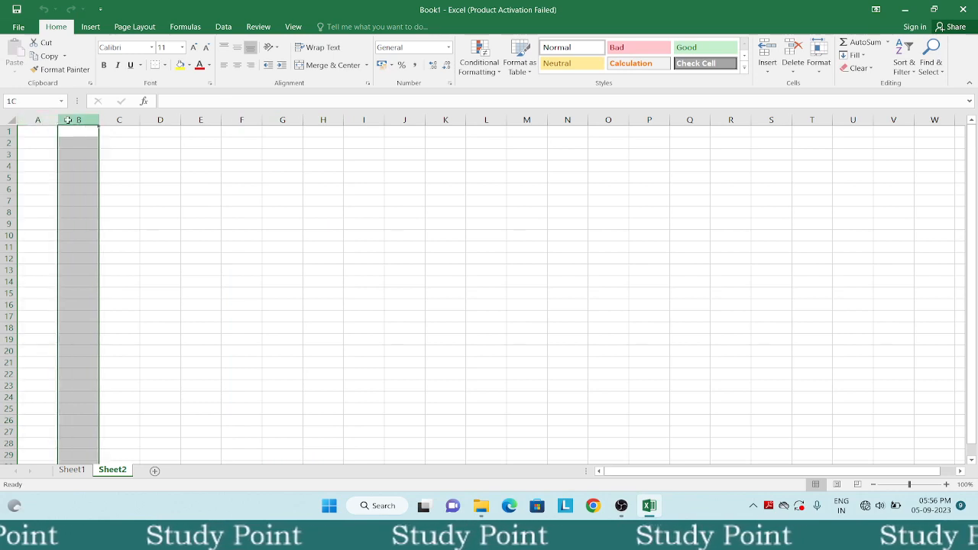
pyautogui.click(118, 120)
pyautogui.click(163, 120)
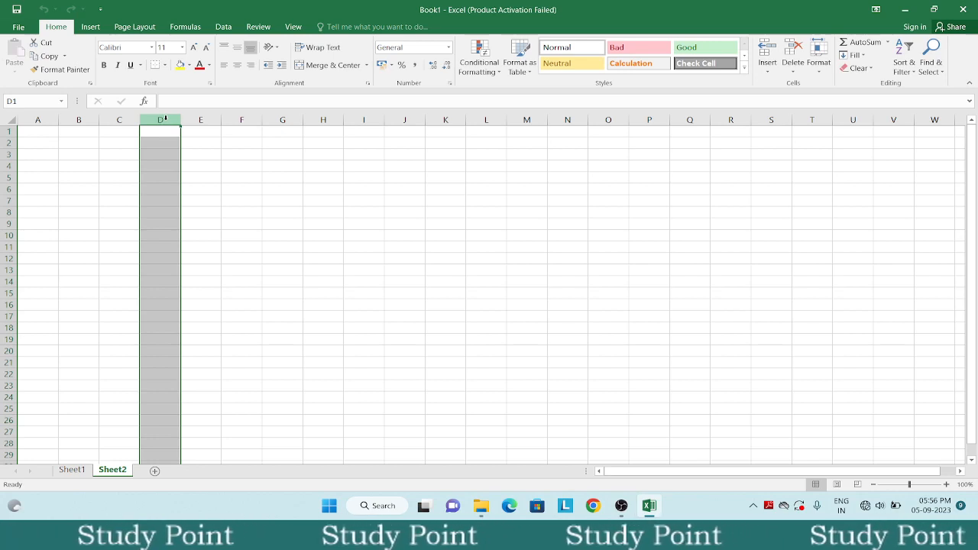
# Highlight entire rows one at a time from row 1 down to row 4, and finish on cell I15.
pyautogui.click(10, 131)
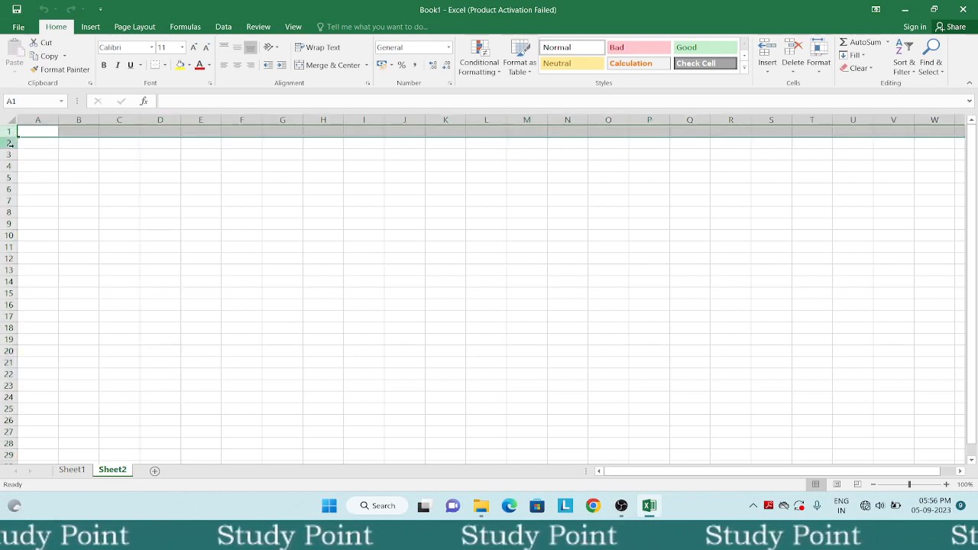
pyautogui.click(9, 147)
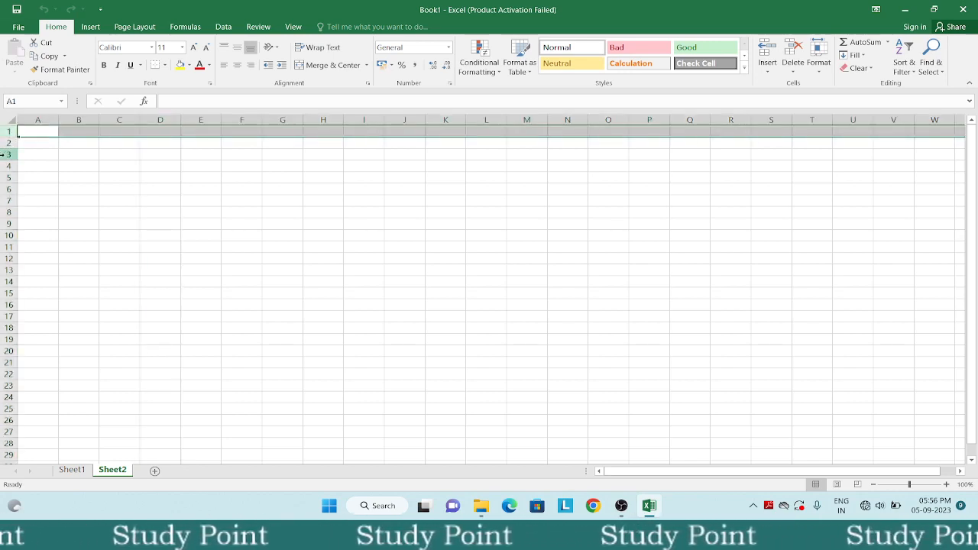
pyautogui.click(8, 154)
pyautogui.click(7, 166)
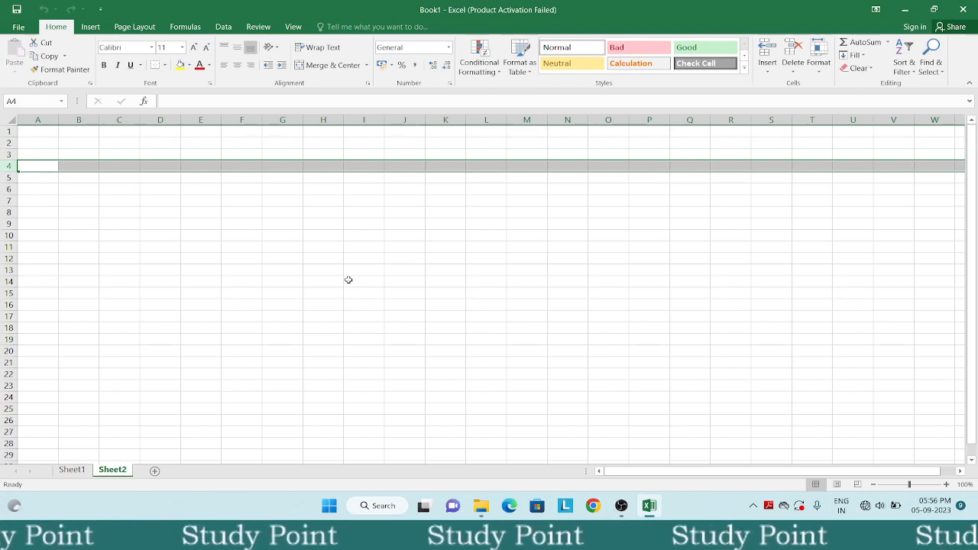
pyautogui.click(378, 295)
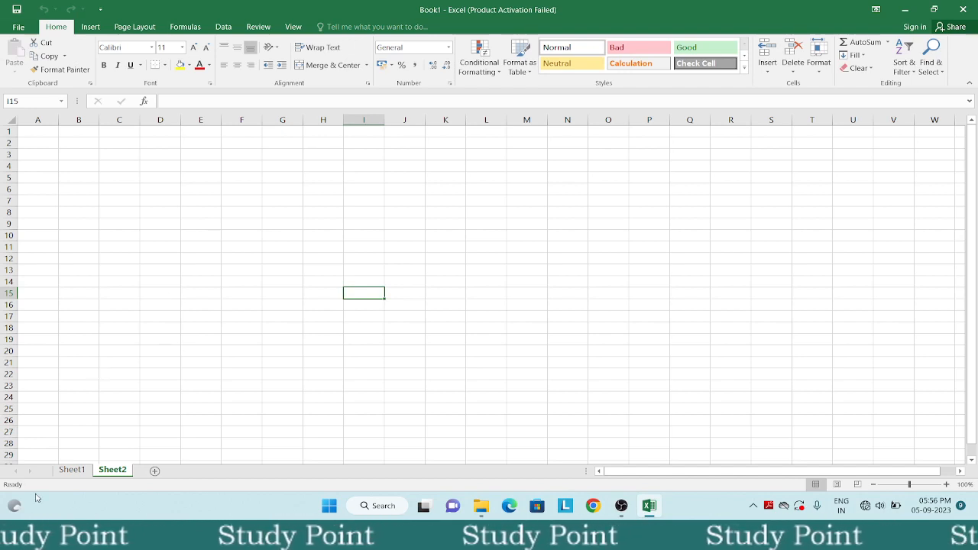
# Add four new worksheets after Sheet2, from Sheet3 to Sheet6.
pyautogui.click(71, 470)
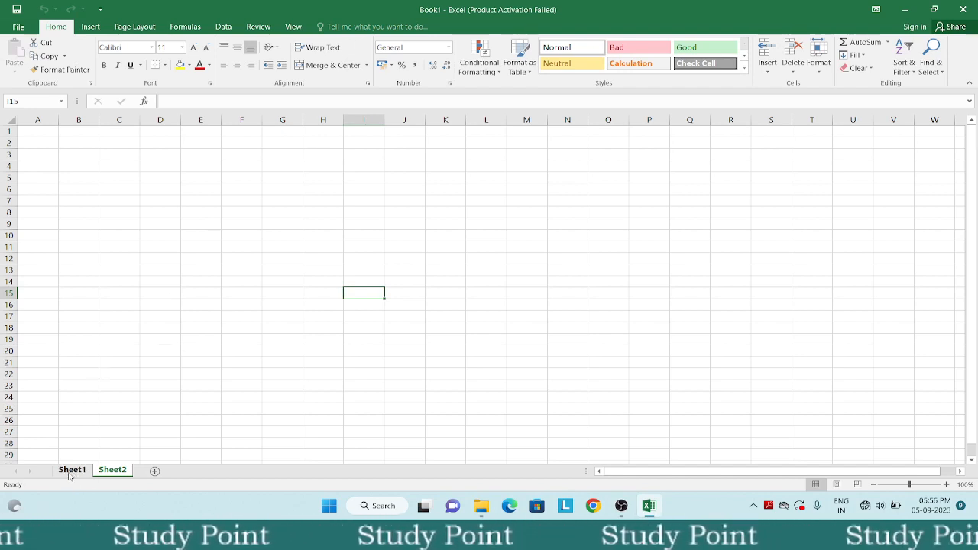
pyautogui.click(112, 469)
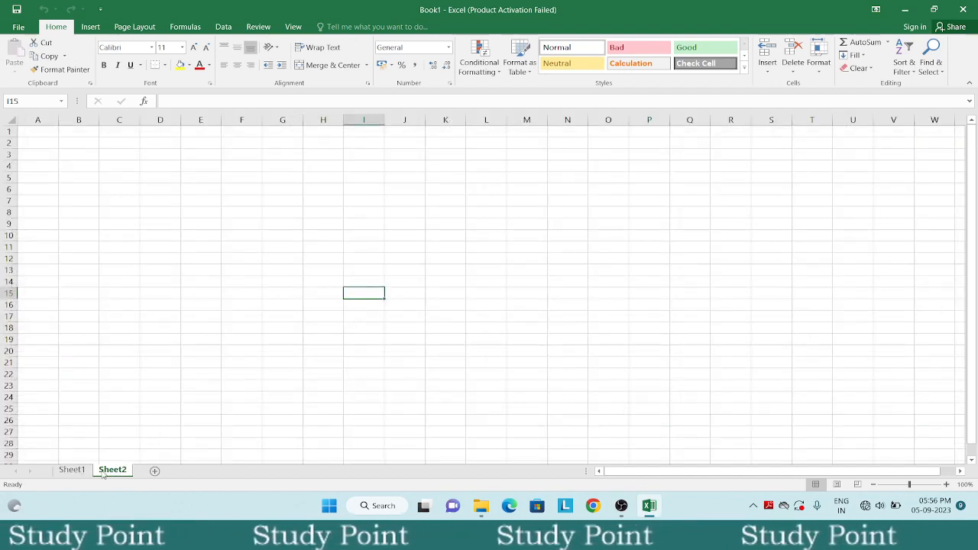
pyautogui.click(155, 472)
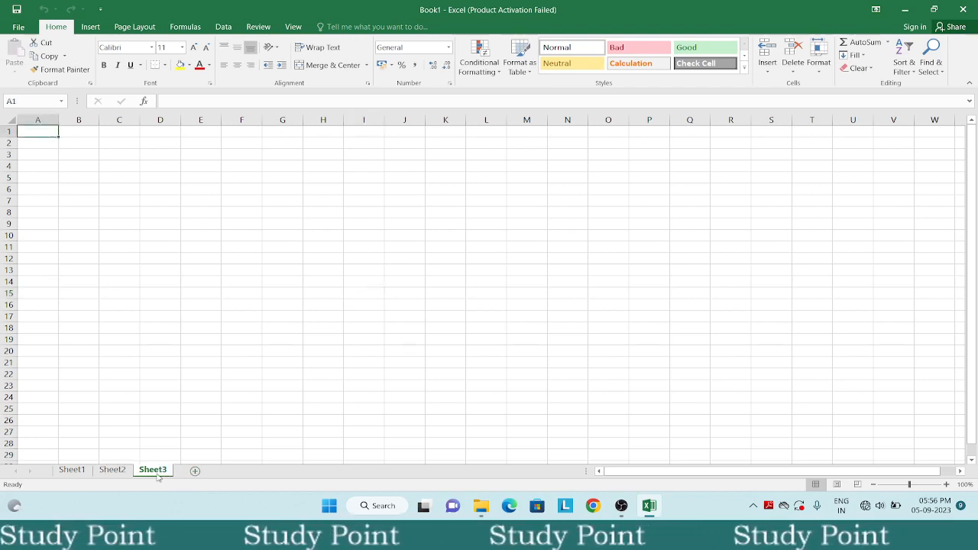
pyautogui.click(196, 472)
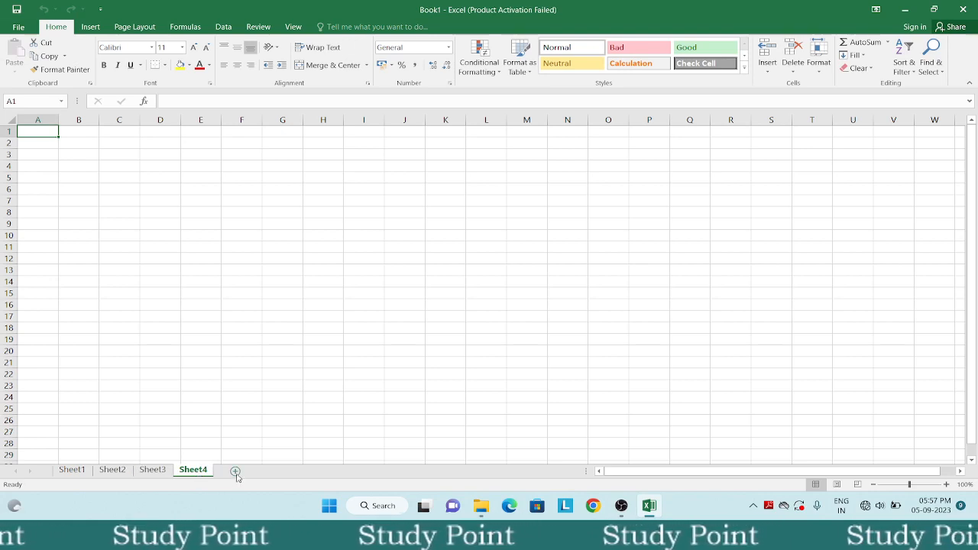
pyautogui.click(235, 472)
pyautogui.click(275, 470)
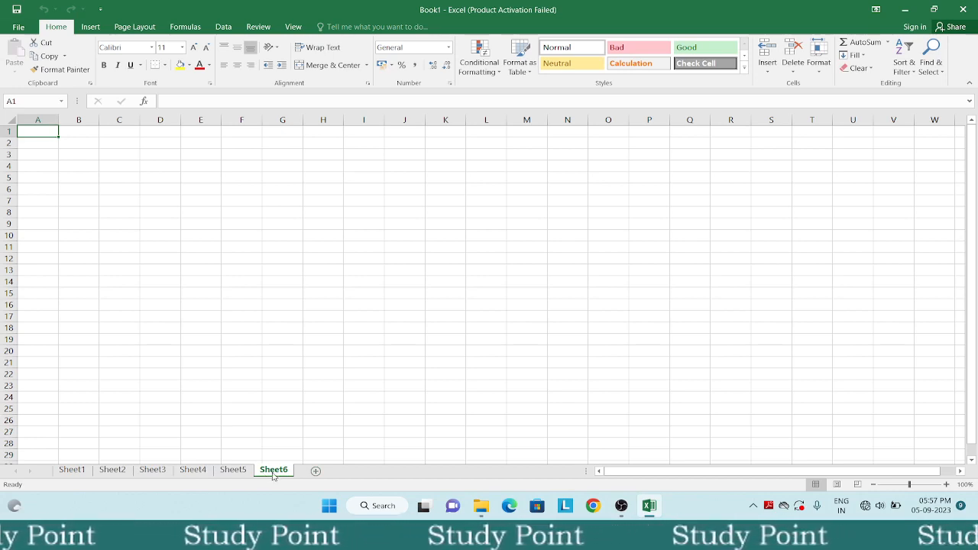
# Delete the worksheets Sheet6, Sheet5, Sheet4 and Sheet3 one by one.
pyautogui.rightClick(273, 472)
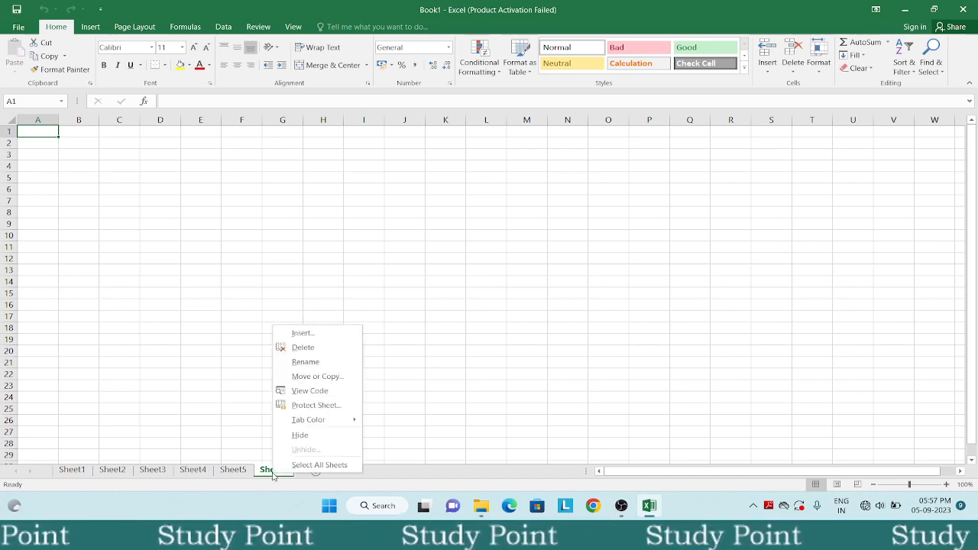
pyautogui.click(317, 348)
pyautogui.rightClick(228, 473)
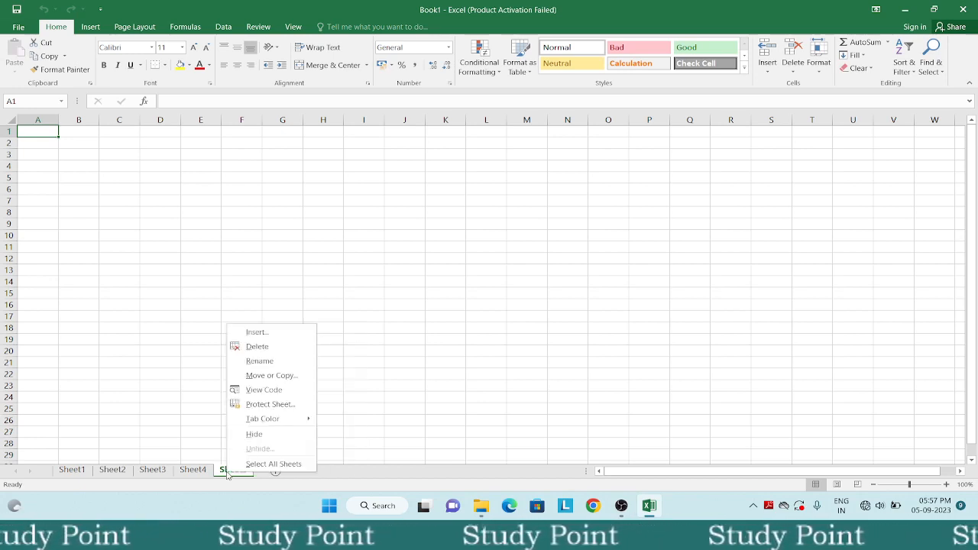
pyautogui.click(279, 346)
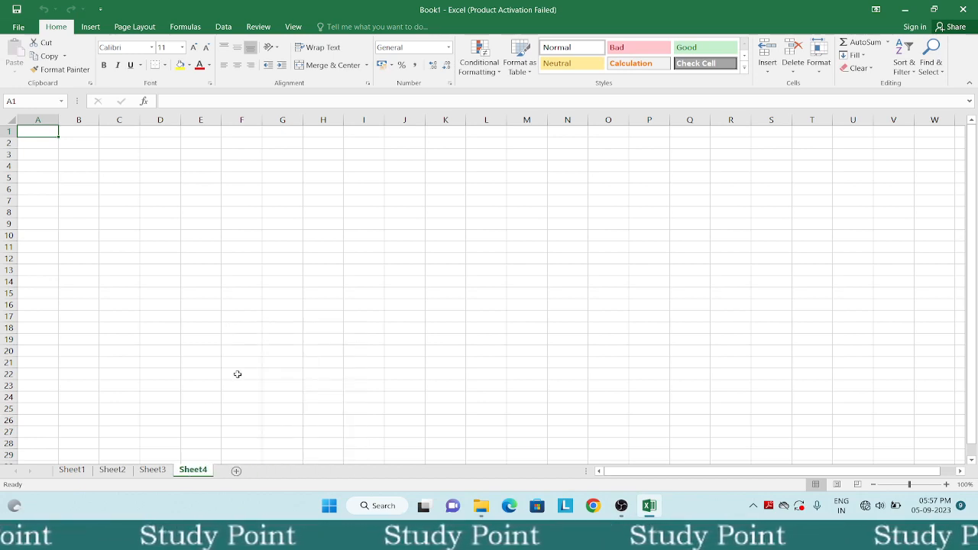
pyautogui.rightClick(190, 470)
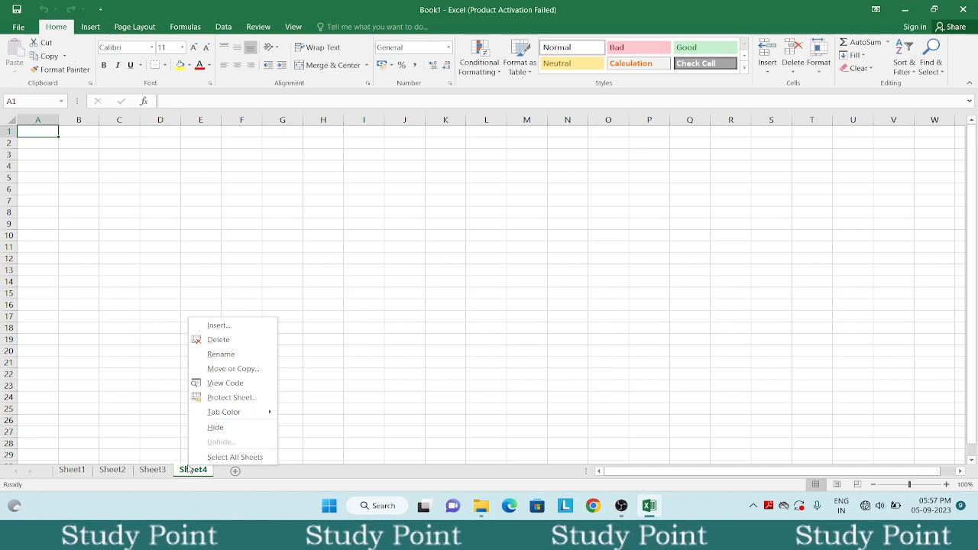
pyautogui.click(207, 341)
pyautogui.rightClick(158, 473)
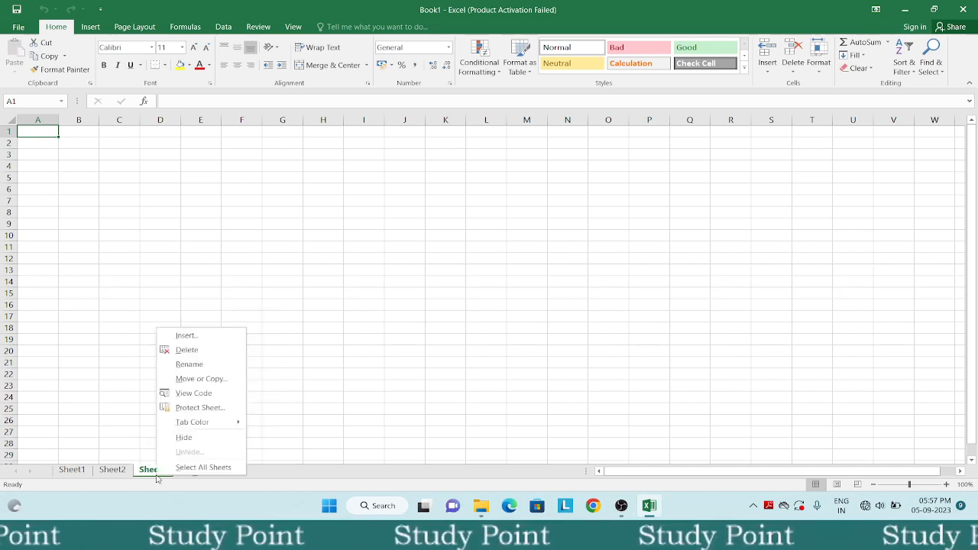
pyautogui.click(186, 350)
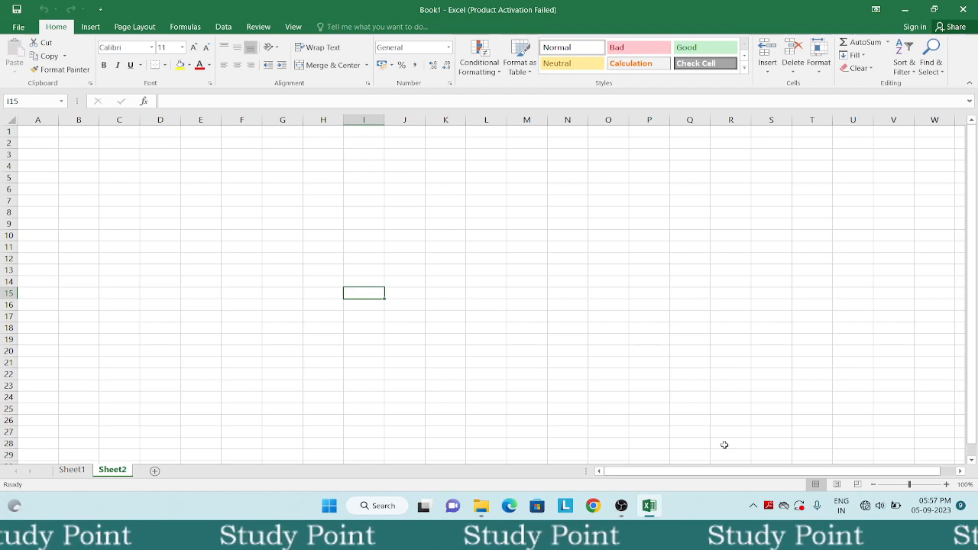
# Enlarge the Sheet2 view to a zoom level of 160%.
pyautogui.click(945, 484)
pyautogui.click(946, 484)
pyautogui.click(946, 484)
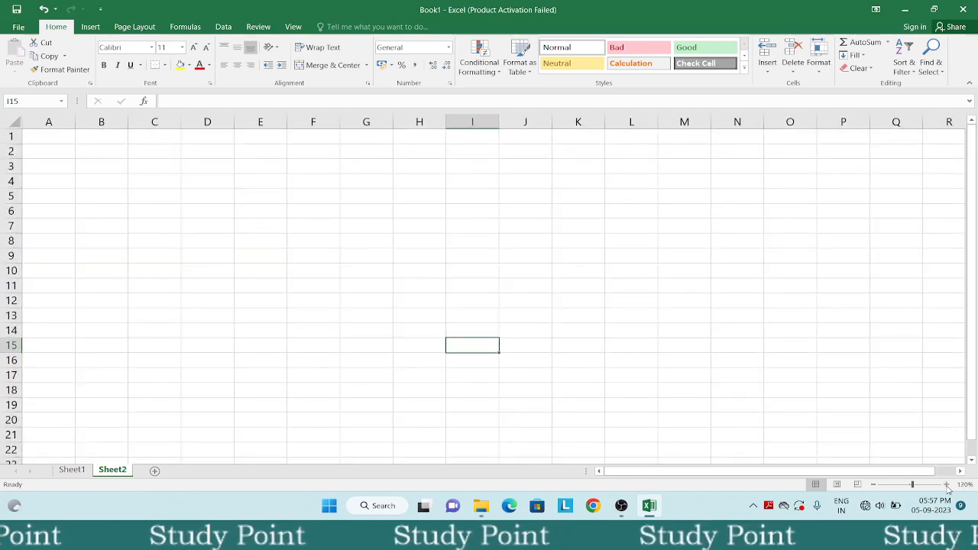
pyautogui.click(946, 484)
pyautogui.click(945, 485)
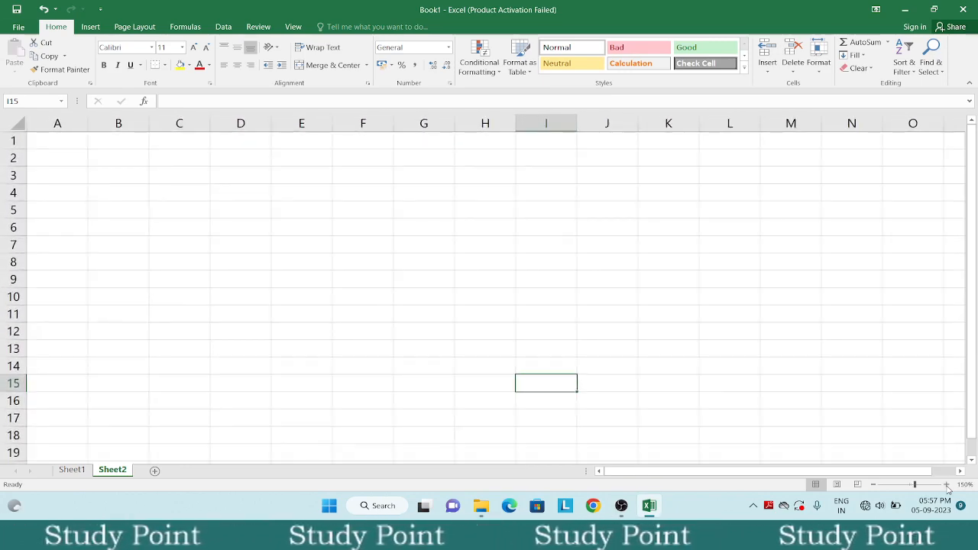
pyautogui.click(946, 484)
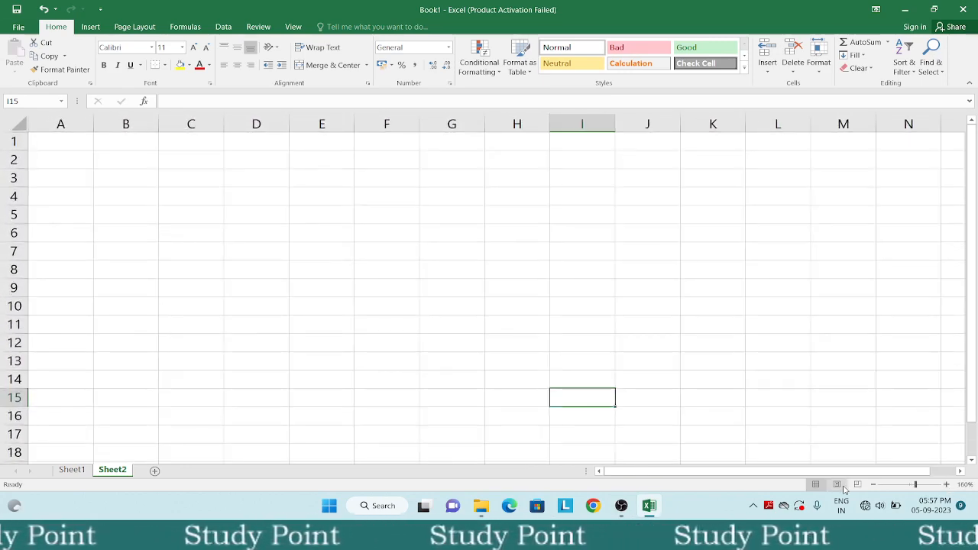
# Reduce the Sheet2 view to a zoom level of 60%.
pyautogui.click(873, 484)
pyautogui.click(874, 487)
pyautogui.click(874, 487)
pyautogui.click(873, 486)
pyautogui.click(874, 487)
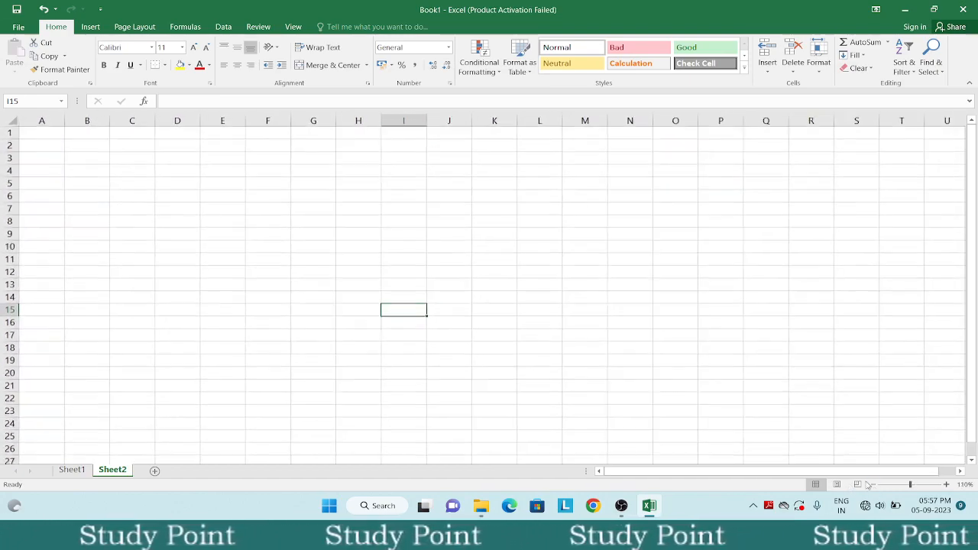
pyautogui.click(874, 486)
pyautogui.click(874, 486)
pyautogui.click(874, 487)
pyautogui.click(873, 487)
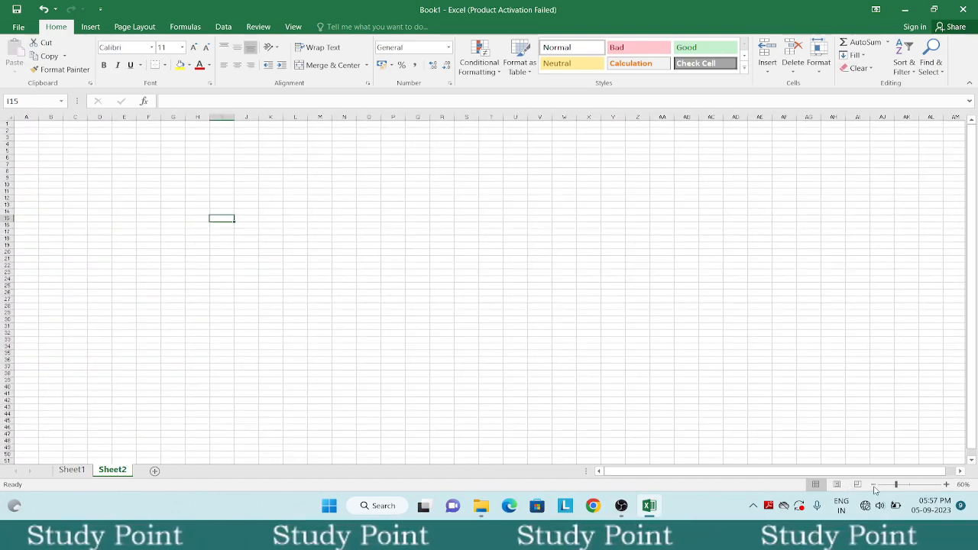
# Enlarge the Sheet2 view again to a zoom level of 160%.
pyautogui.click(945, 484)
pyautogui.click(945, 484)
pyautogui.click(946, 485)
pyautogui.click(946, 485)
pyautogui.click(946, 484)
pyautogui.click(945, 484)
pyautogui.click(946, 484)
pyautogui.click(945, 484)
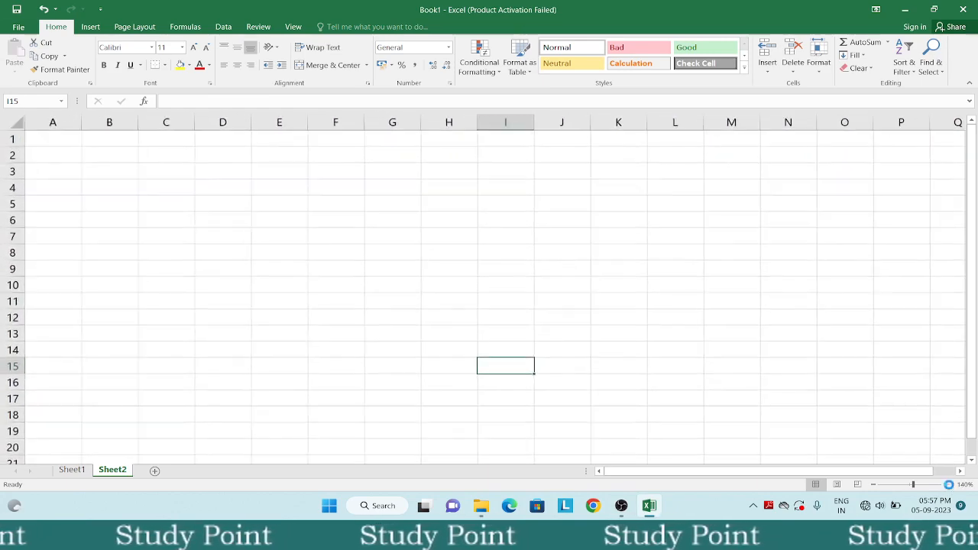
pyautogui.click(948, 484)
pyautogui.click(947, 484)
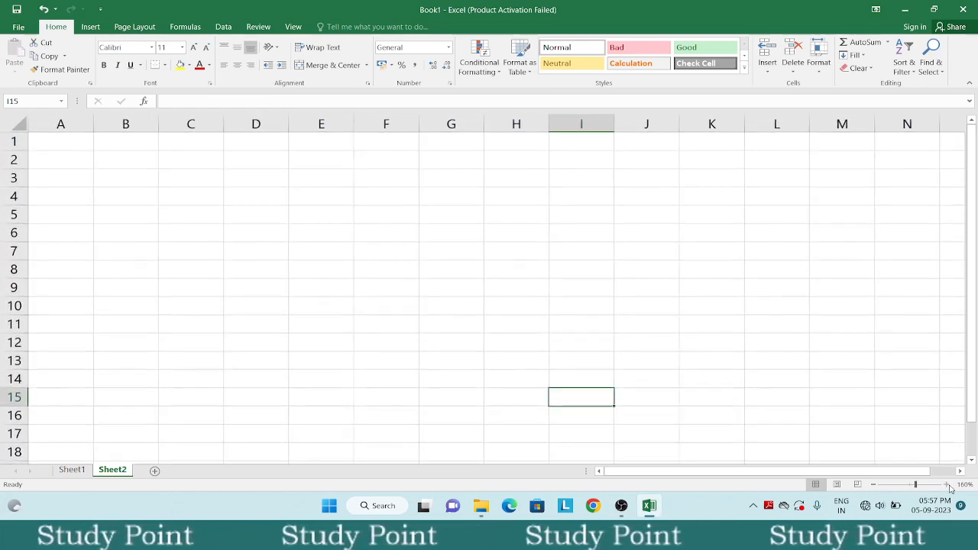
pyautogui.click(248, 234)
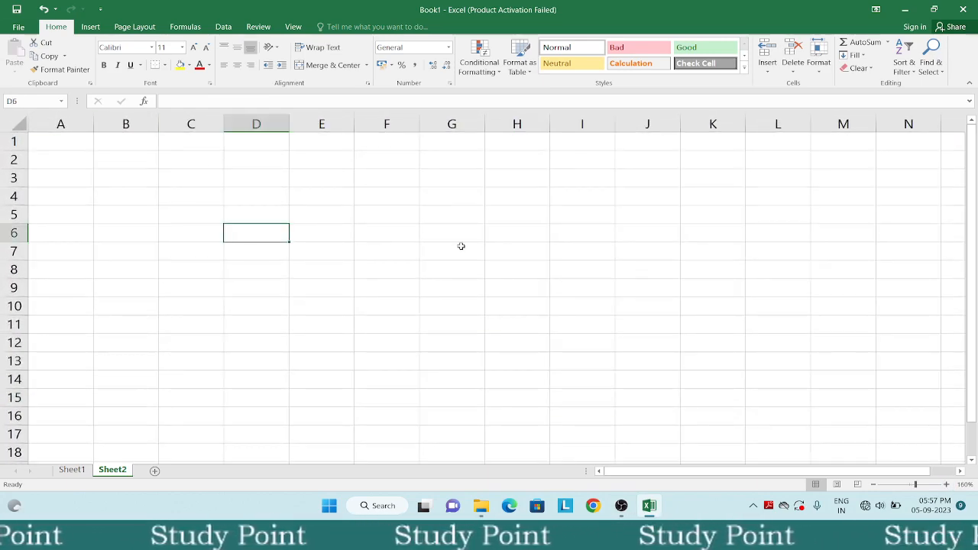
pyautogui.click(476, 248)
pyautogui.click(477, 164)
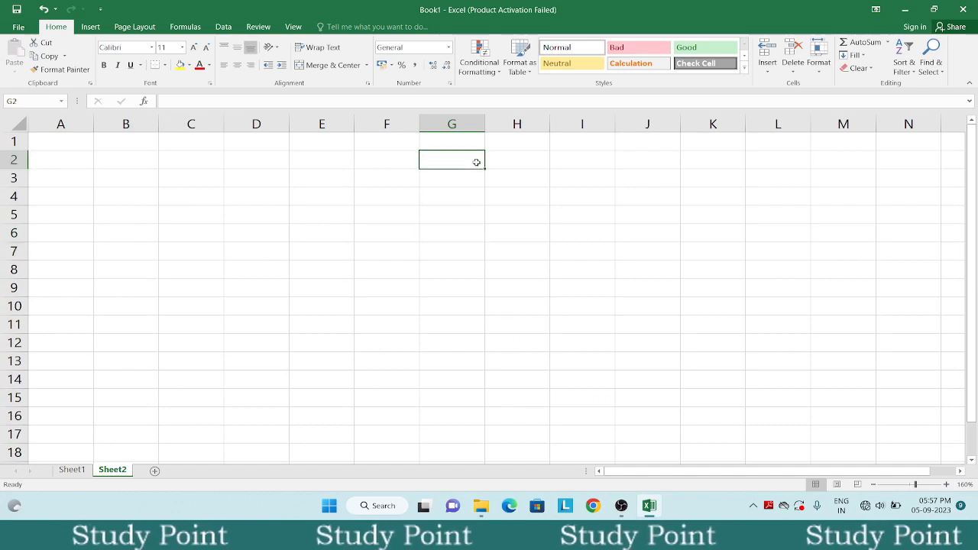
pyautogui.click(687, 196)
pyautogui.click(417, 276)
pyautogui.click(210, 213)
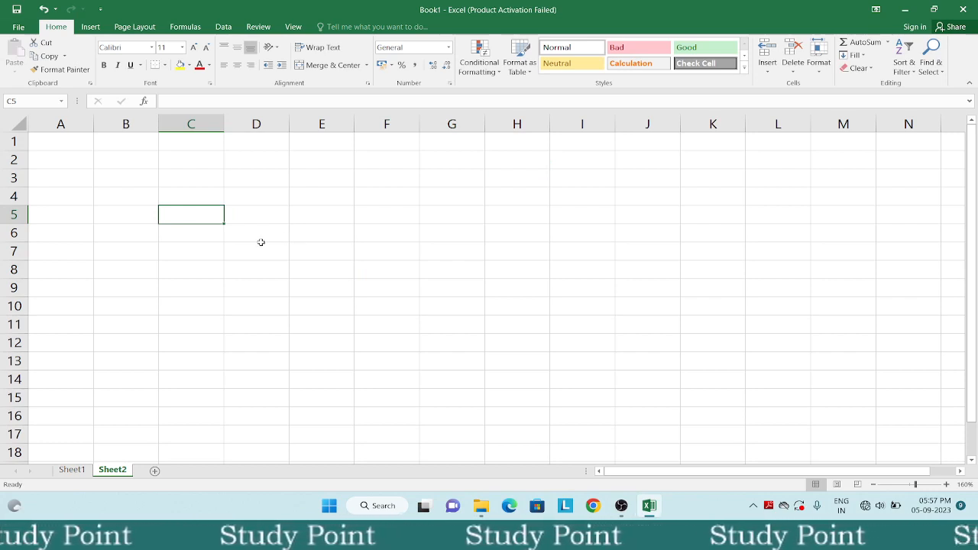
pyautogui.click(117, 229)
pyautogui.click(228, 250)
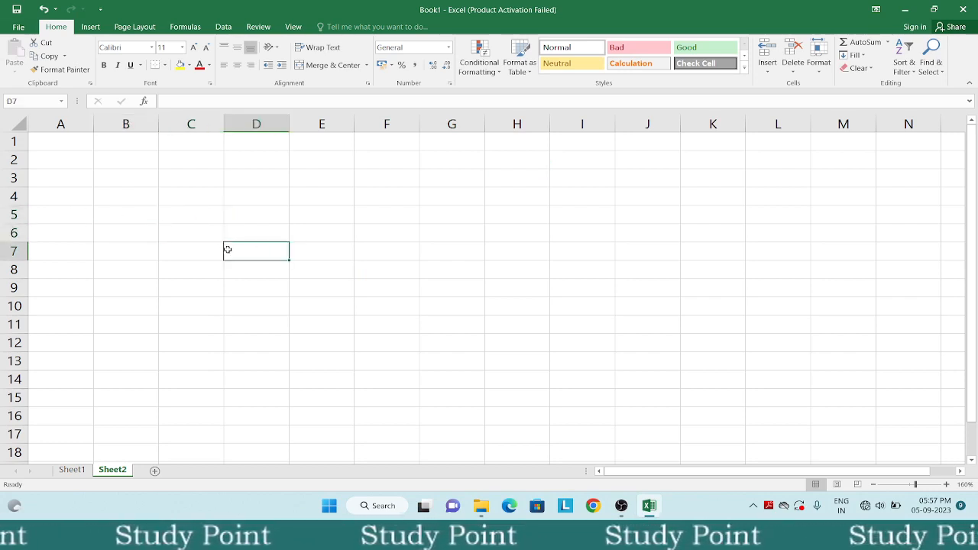
pyautogui.click(362, 281)
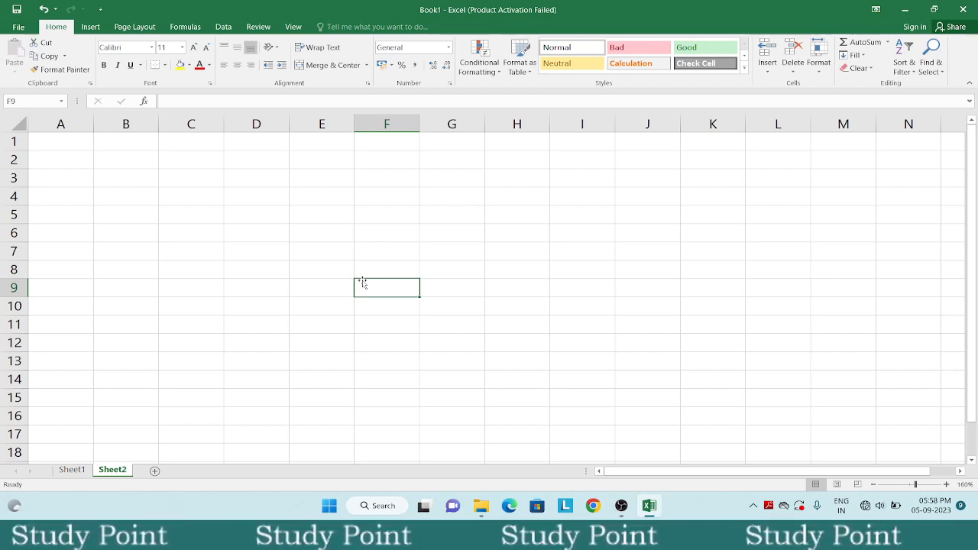
pyautogui.click(173, 246)
pyautogui.click(291, 257)
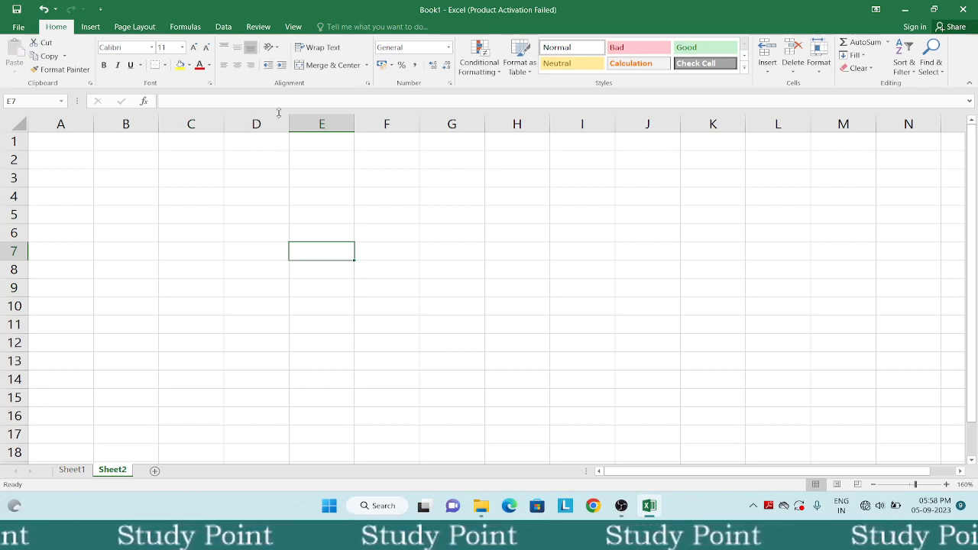
# Select columns B to E of Sheet2 one at a time, followed by rows 3 and 6.
pyautogui.click(146, 116)
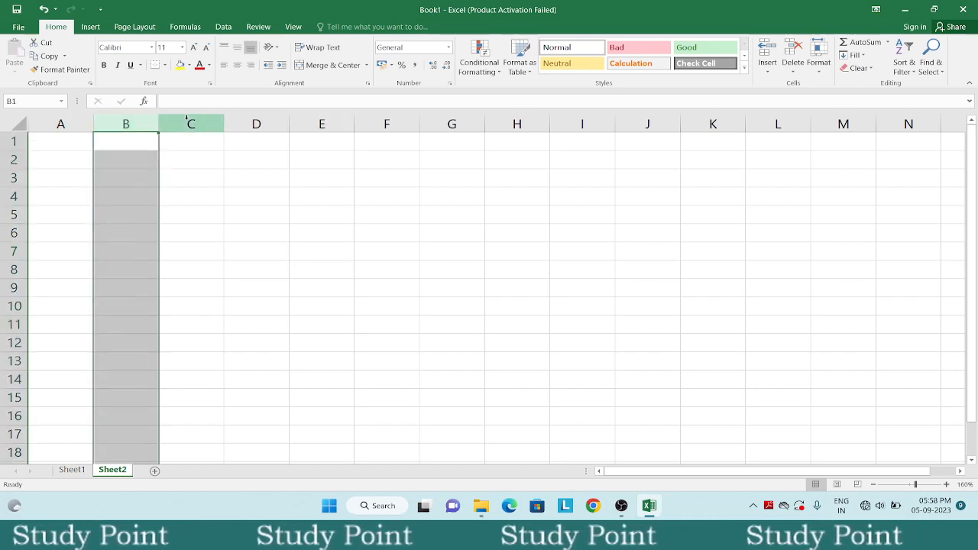
pyautogui.click(191, 122)
pyautogui.click(256, 124)
pyautogui.click(336, 124)
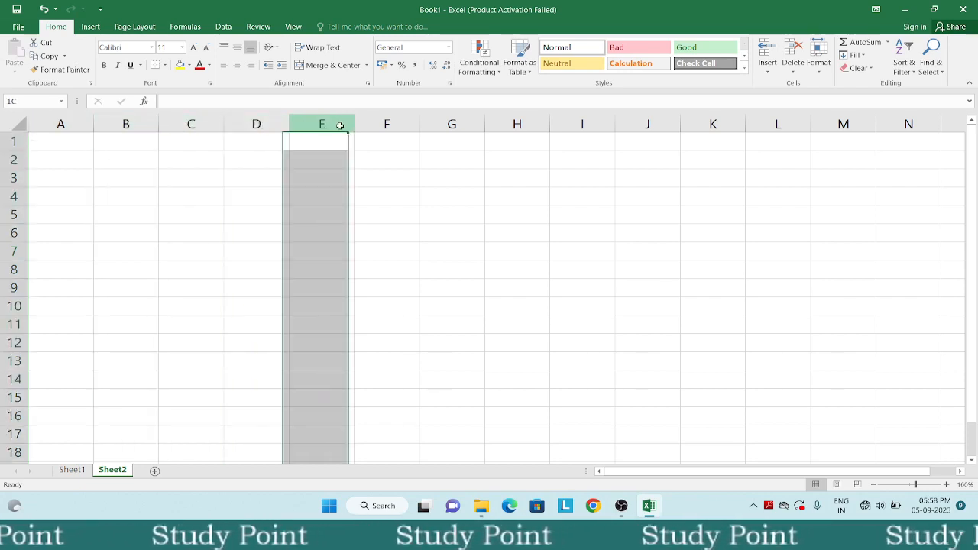
pyautogui.click(11, 177)
pyautogui.click(12, 224)
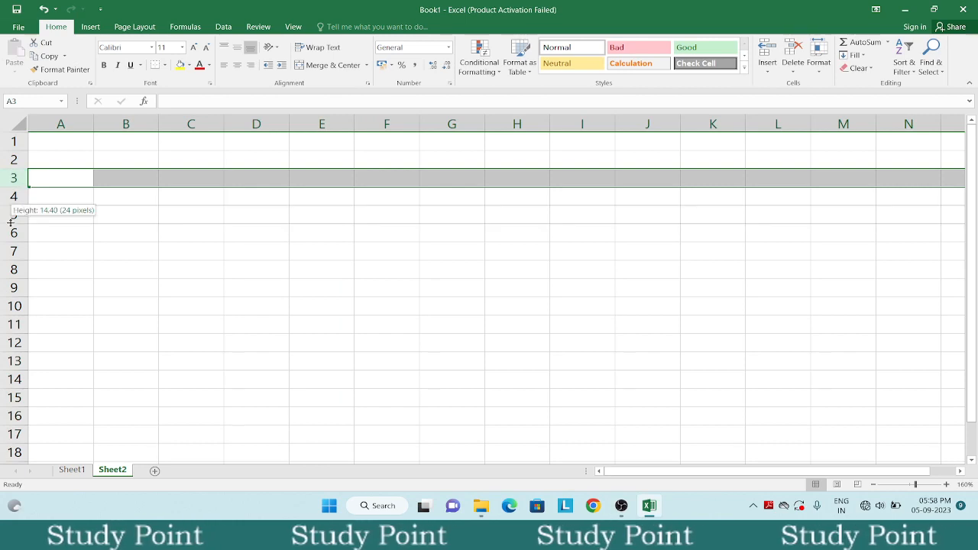
pyautogui.click(12, 232)
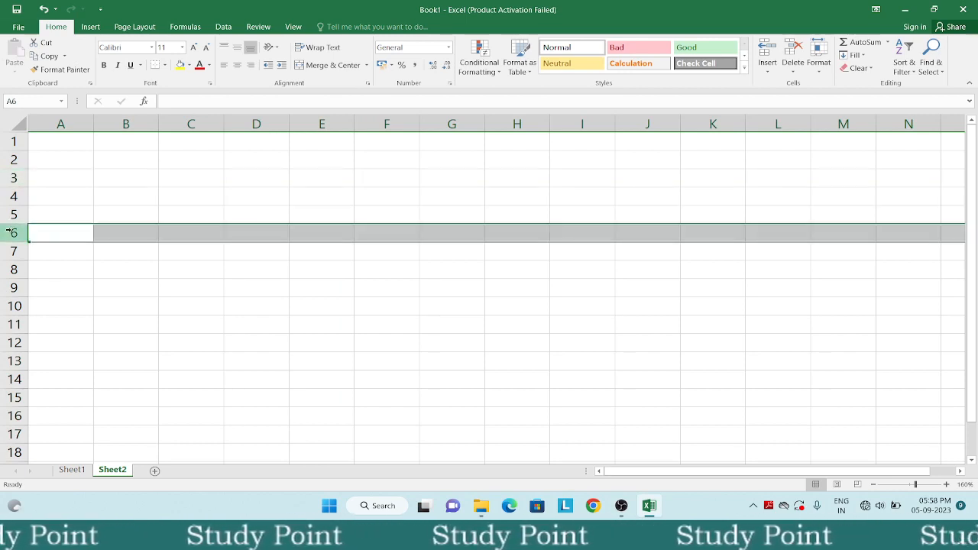
pyautogui.click(387, 193)
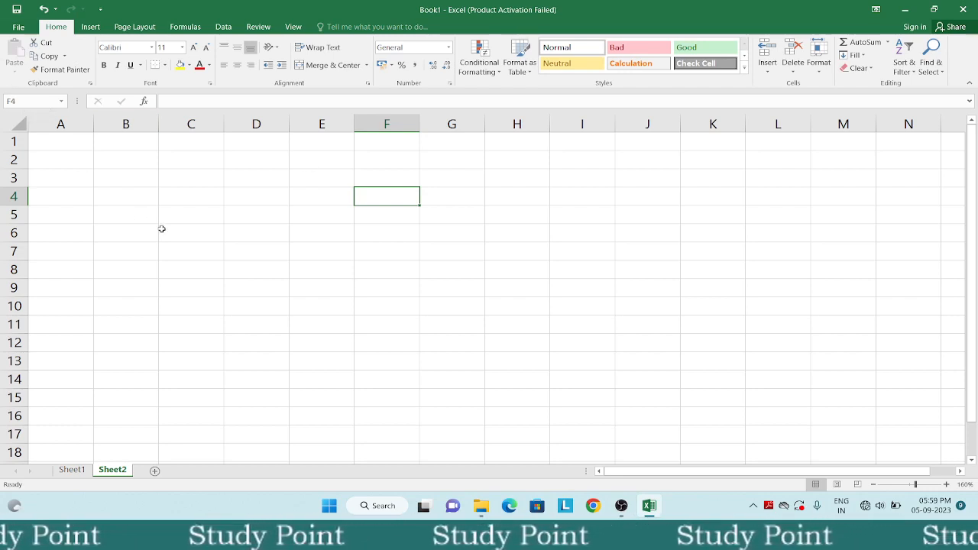
# Select the cell range A1:F10 on Sheet2 and clear the selection again.
pyautogui.click(326, 238)
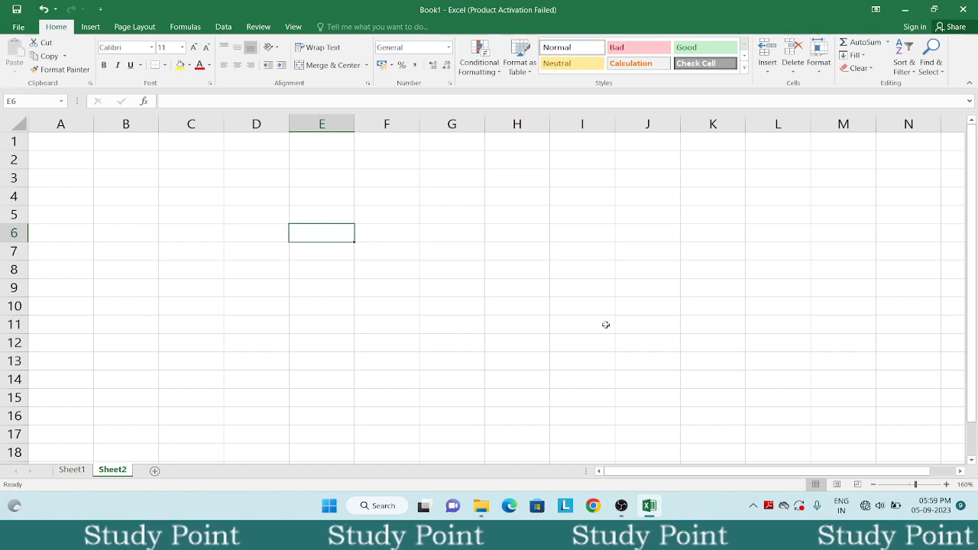
pyautogui.click(640, 330)
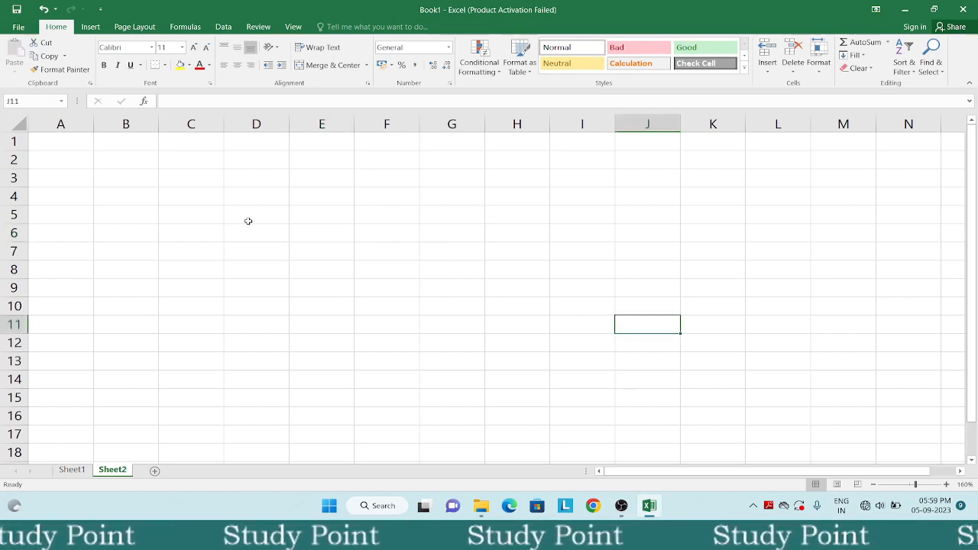
pyautogui.moveTo(45, 139); pyautogui.dragTo(420, 311)
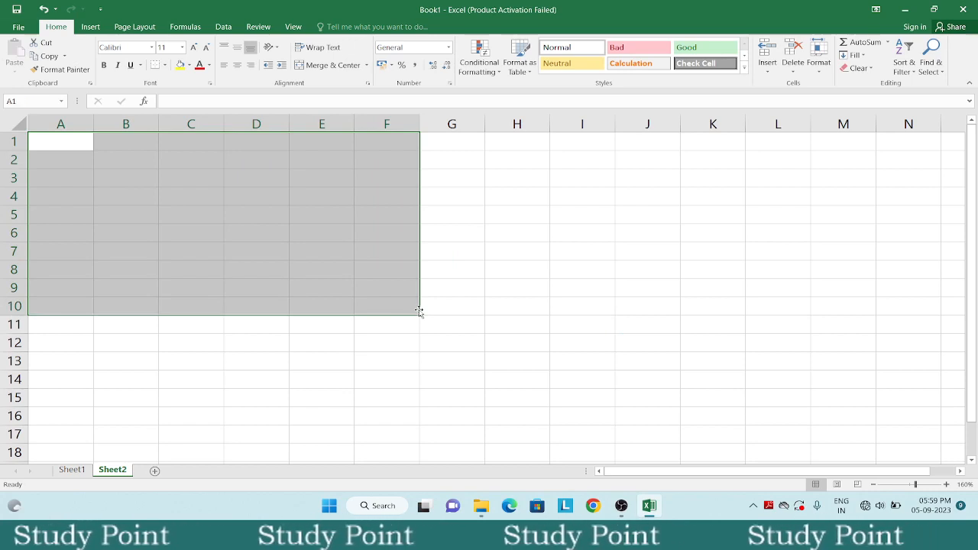
pyautogui.click(470, 307)
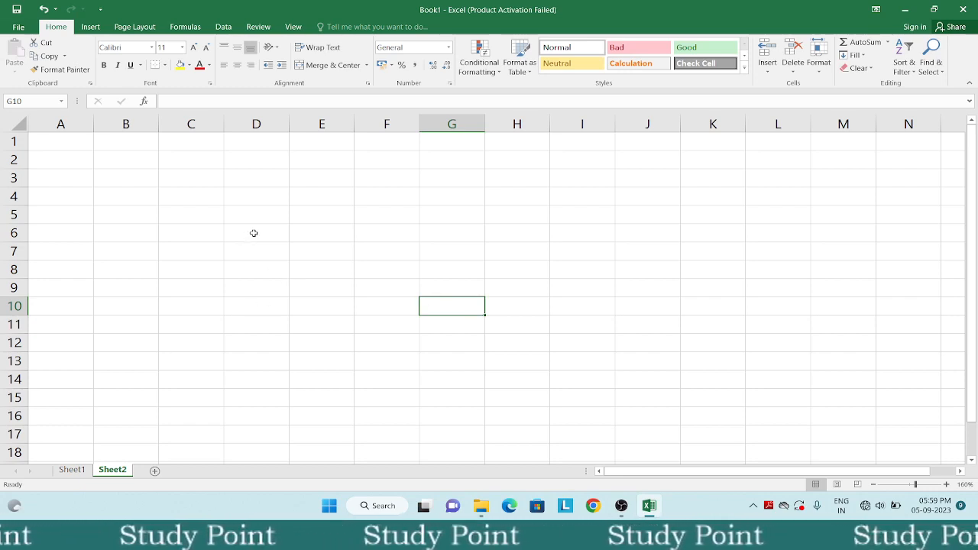
pyautogui.click(650, 251)
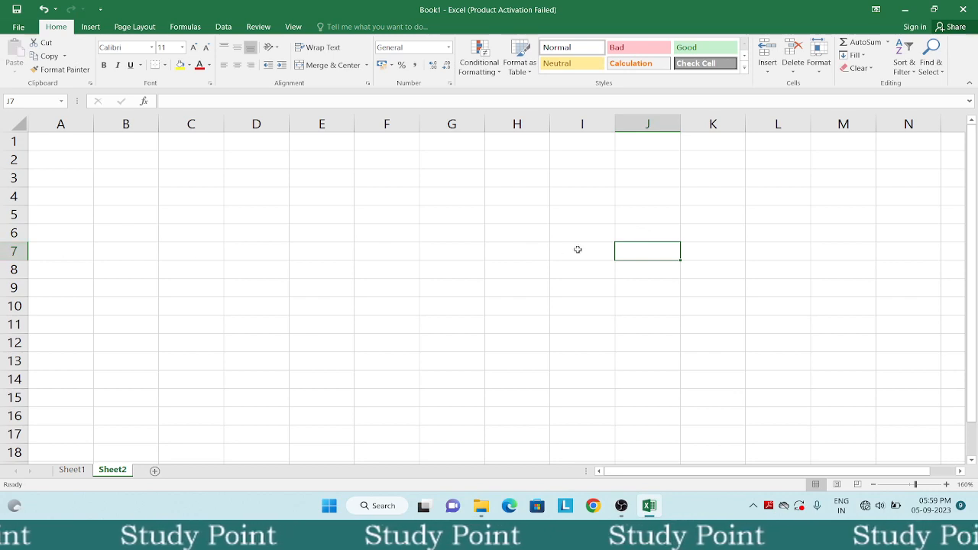
pyautogui.click(404, 385)
pyautogui.click(298, 396)
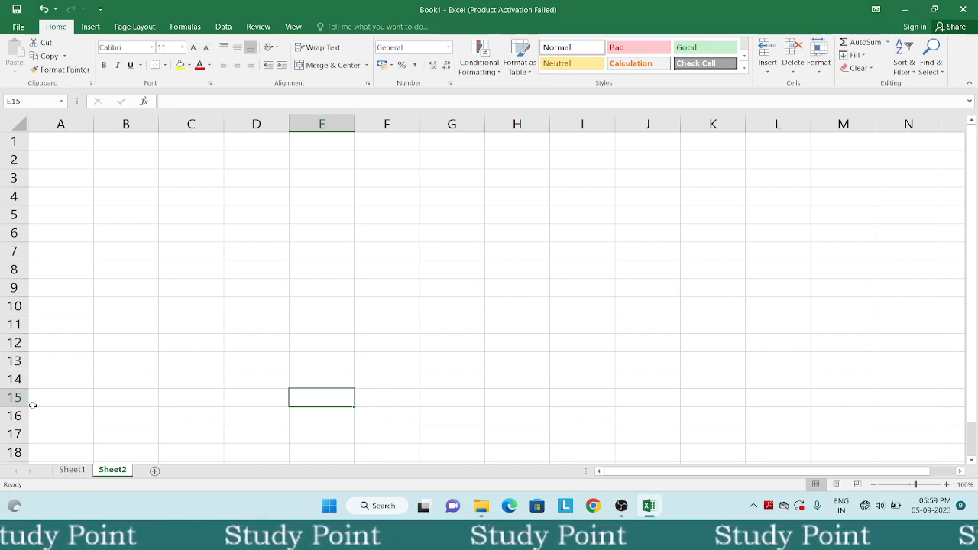
# Switch to Sheet1 and examine the two columns of numbers in rows 1 to 10 of columns A and B.
pyautogui.click(73, 470)
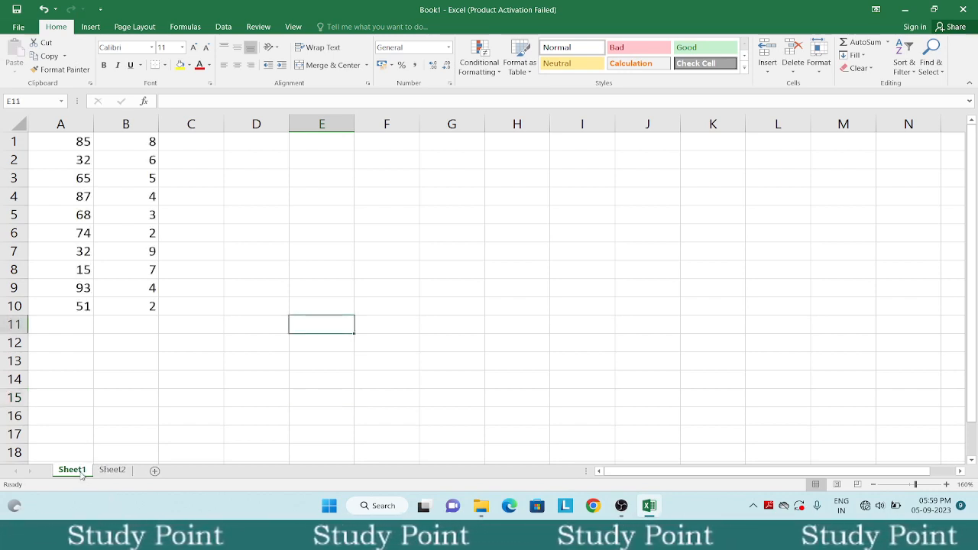
pyautogui.click(71, 146)
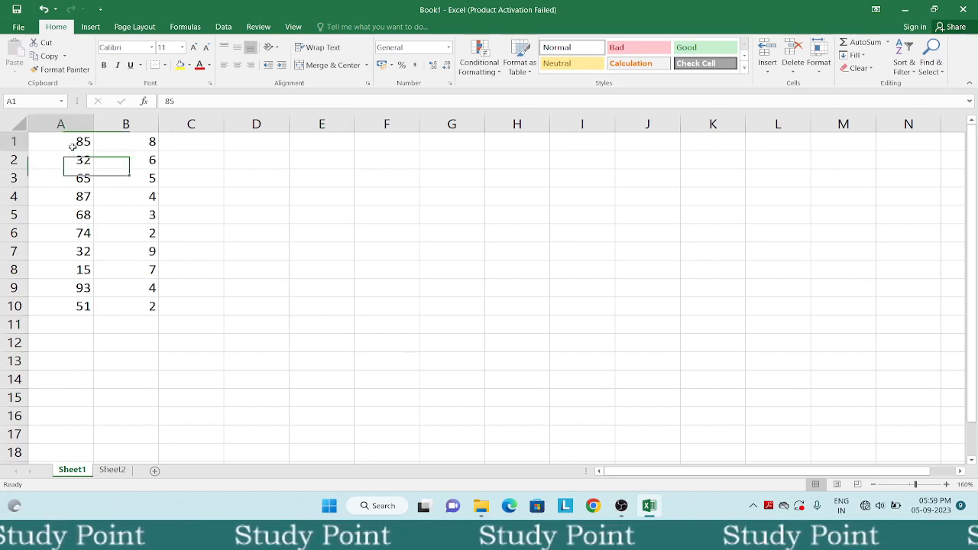
pyautogui.click(74, 309)
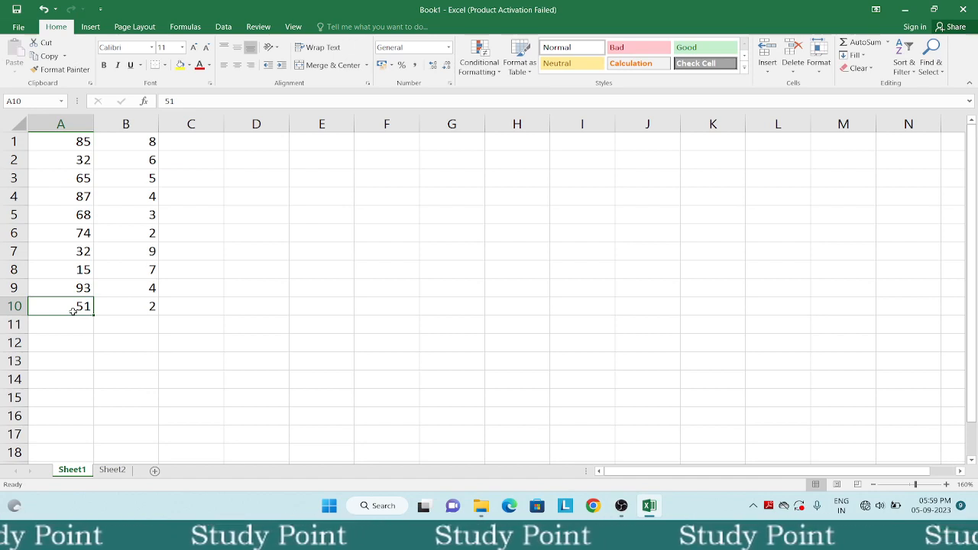
pyautogui.click(141, 141)
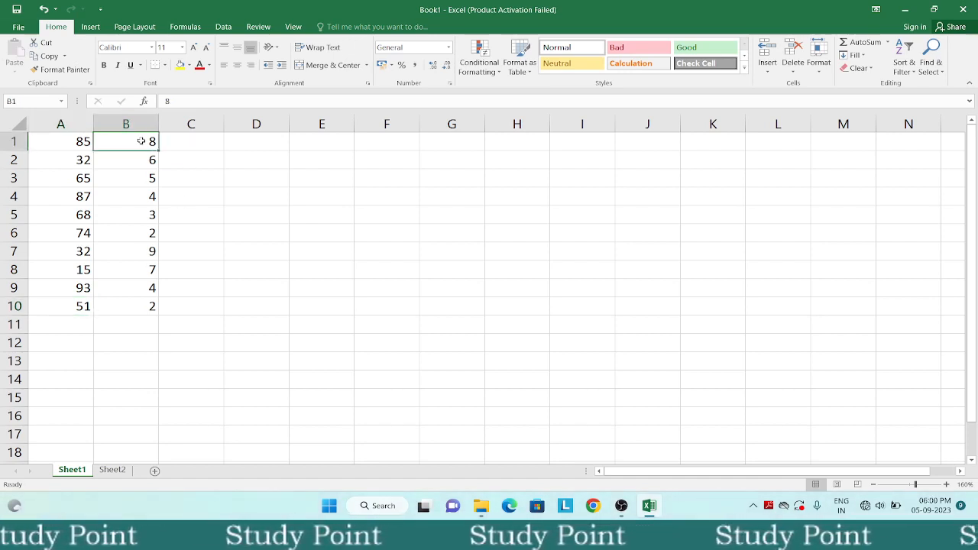
pyautogui.click(130, 155)
pyautogui.click(127, 175)
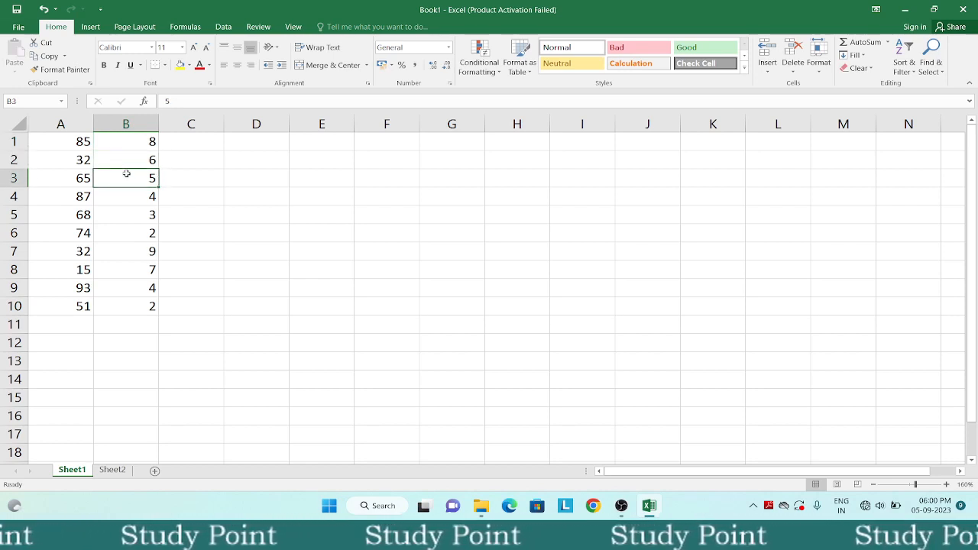
pyautogui.click(142, 321)
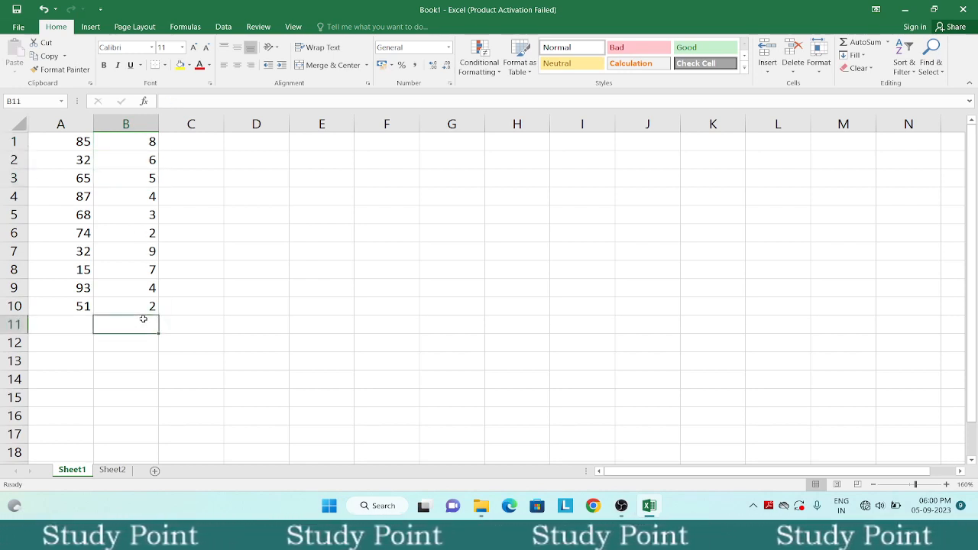
# Enter the formula =85+8 in cell C1 of Sheet1 and select the cell to review it.
pyautogui.click(195, 143)
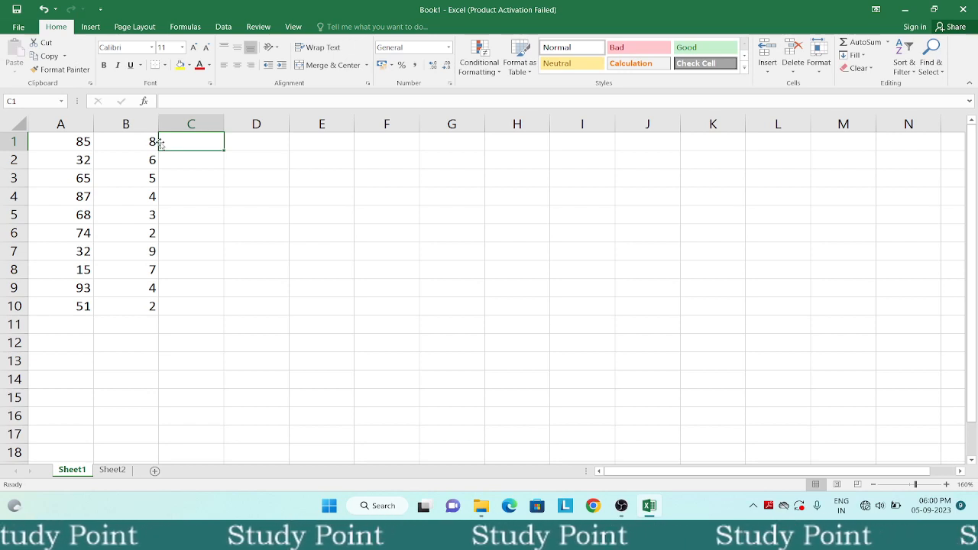
pyautogui.write('=')
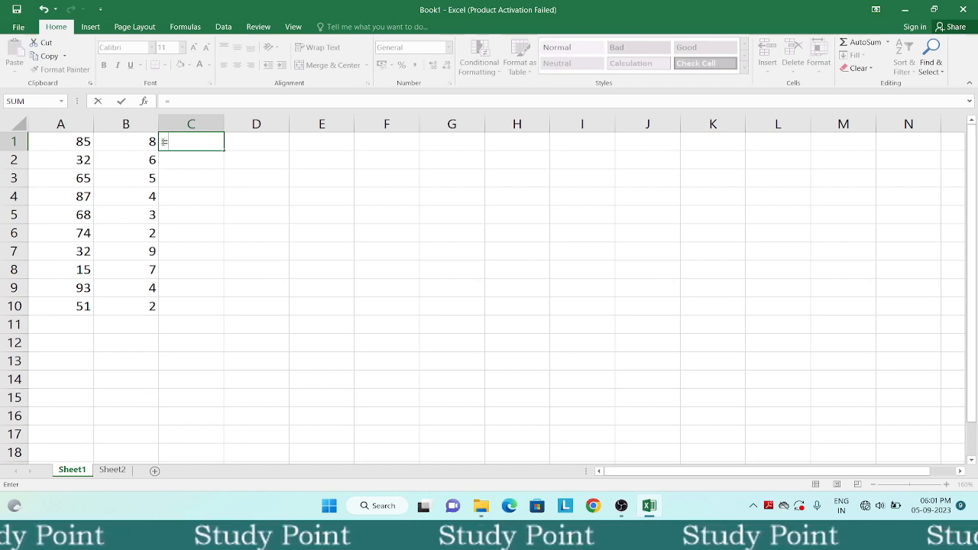
pyautogui.write('85+8')
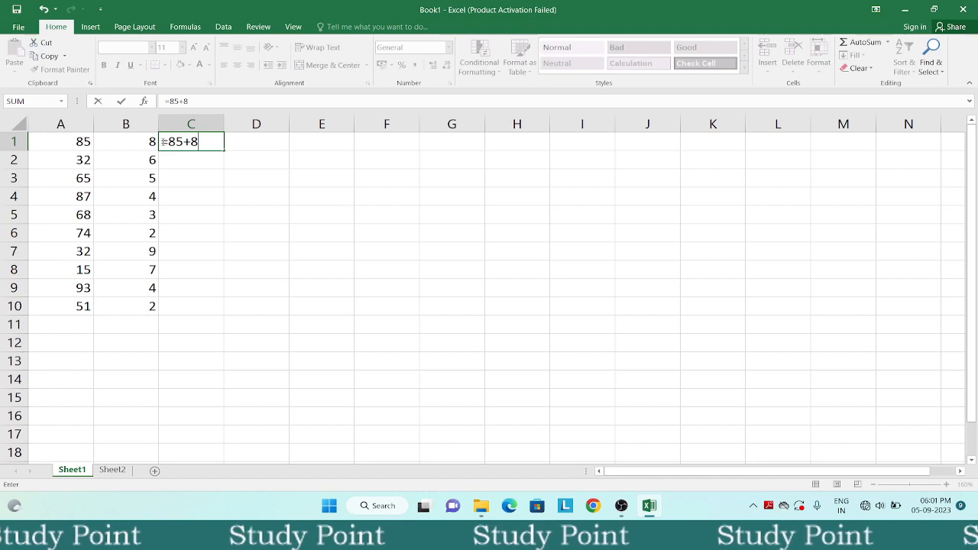
pyautogui.press('Return')
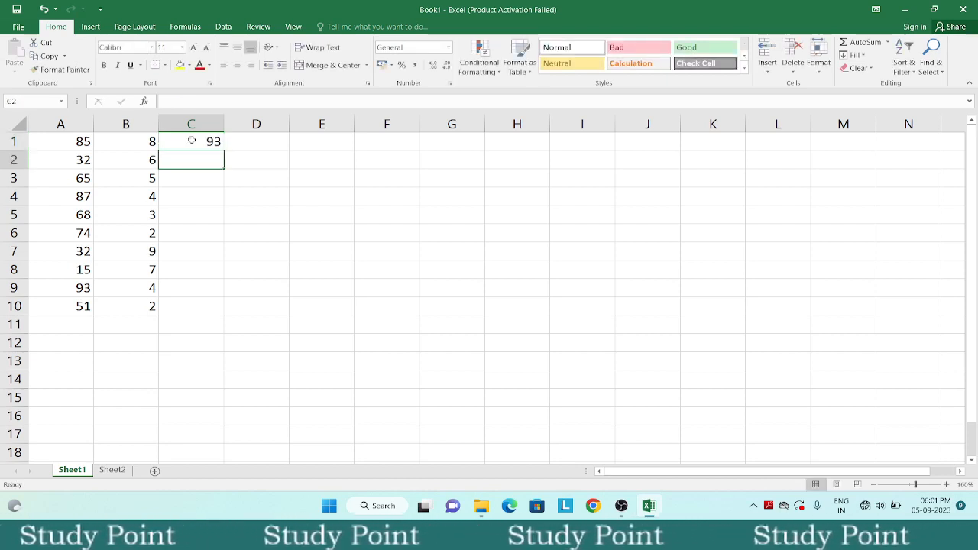
pyautogui.click(190, 140)
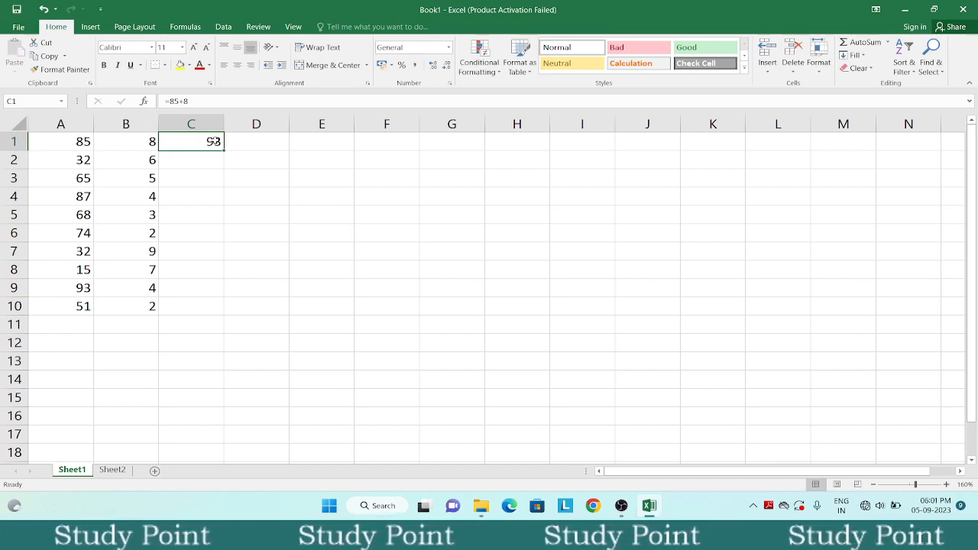
# Change the value in cell B1 to 9.
pyautogui.click(149, 142)
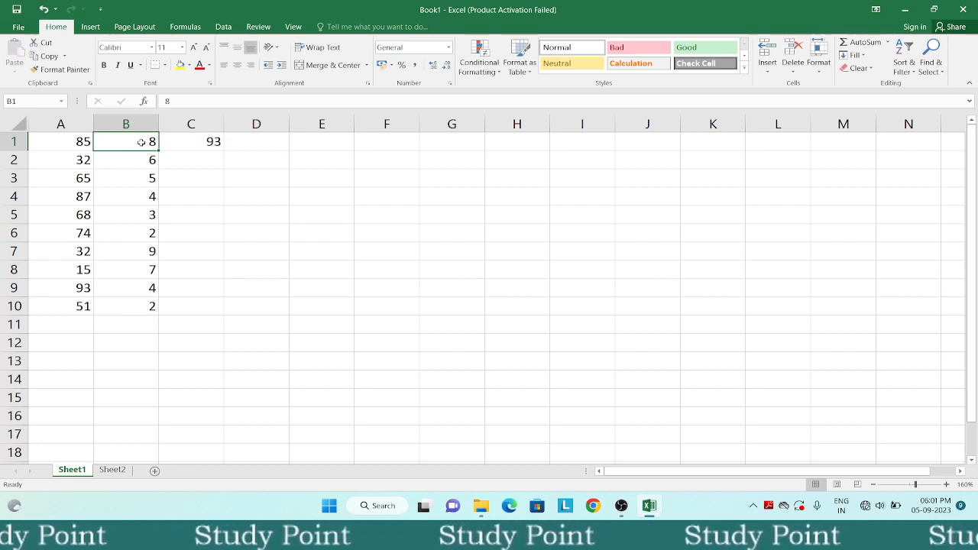
pyautogui.write('9')
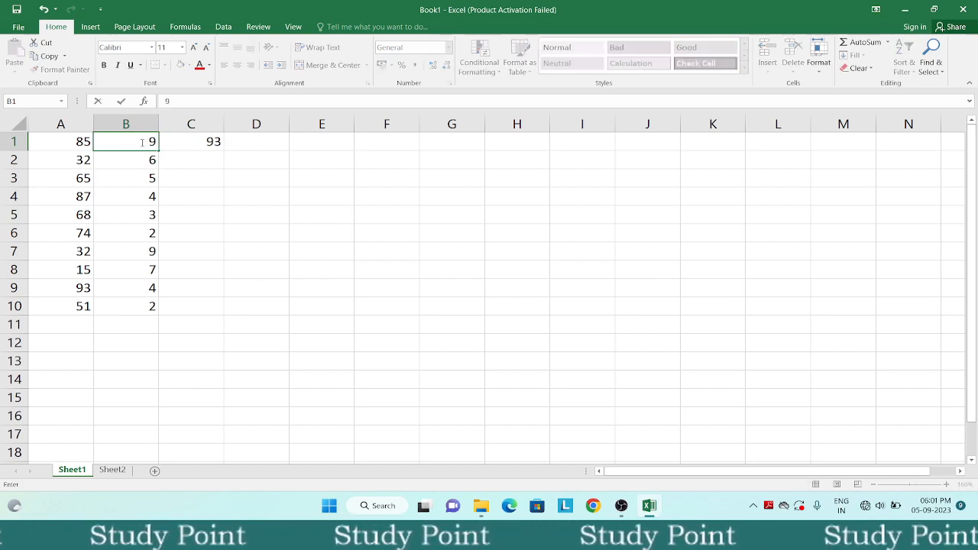
pyautogui.press('Return')
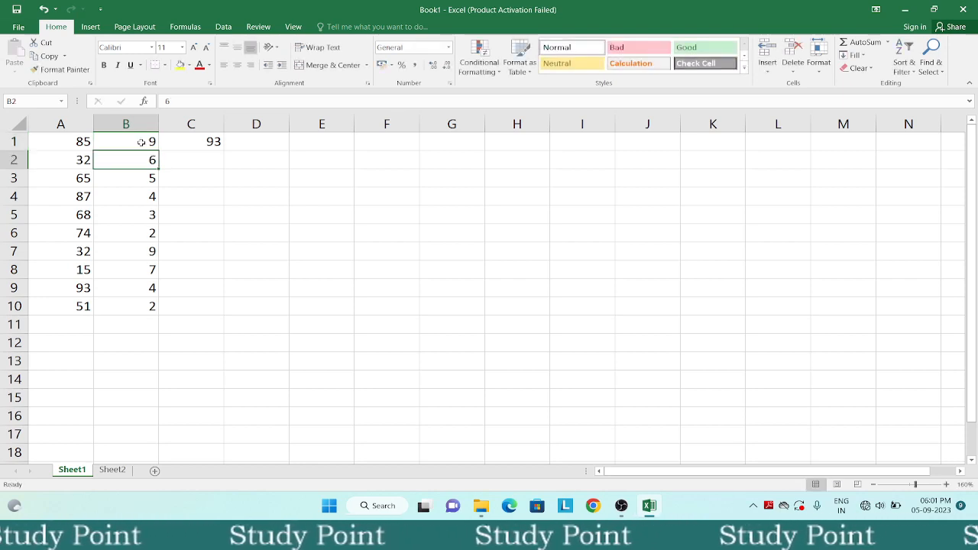
# Delete the typed-number formula from cell C1.
pyautogui.click(186, 139)
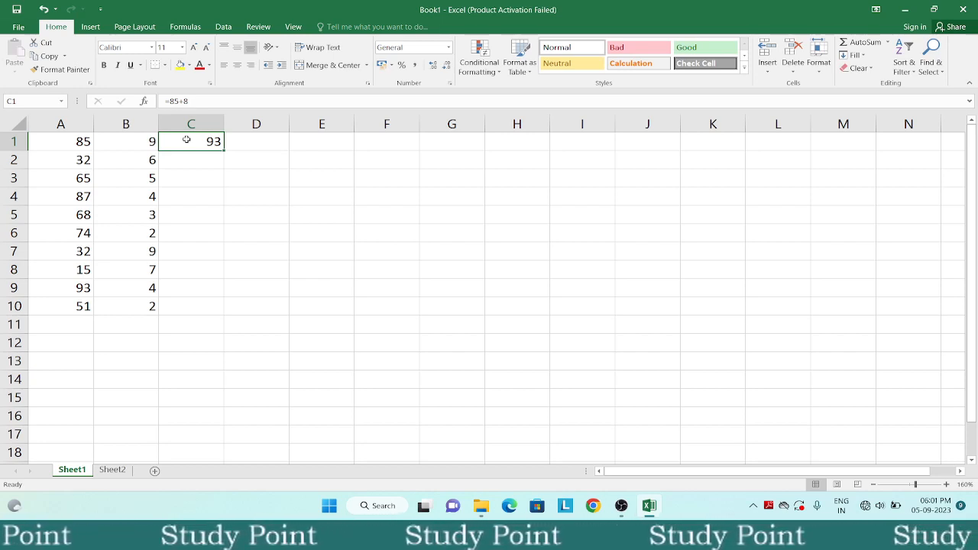
pyautogui.press('Delete')
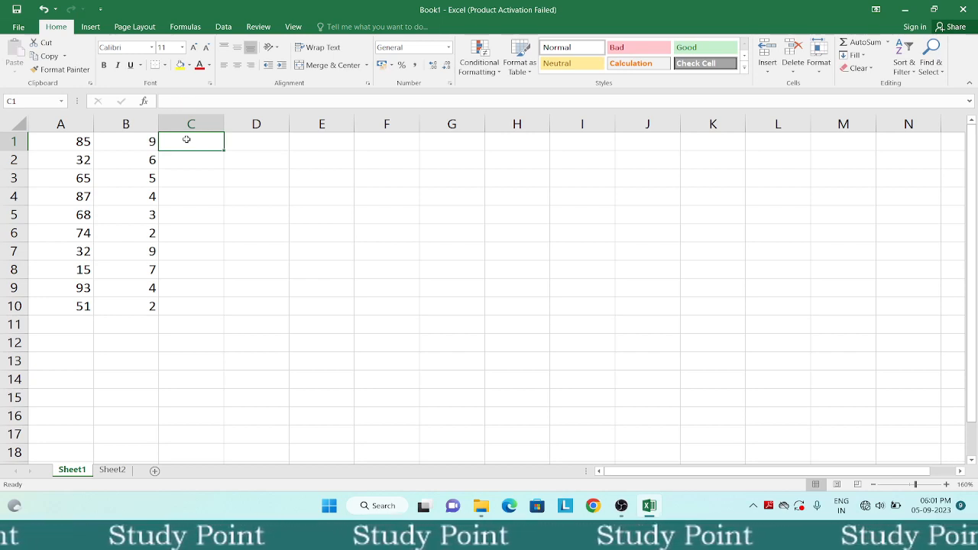
# Insert an empty row above the two columns of numbers on Sheet1.
pyautogui.rightClick(15, 147)
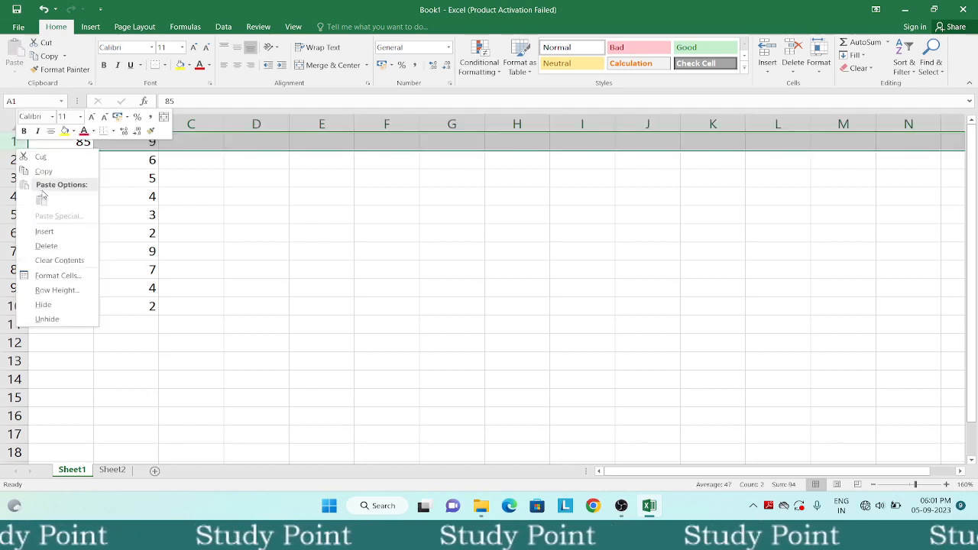
pyautogui.click(44, 231)
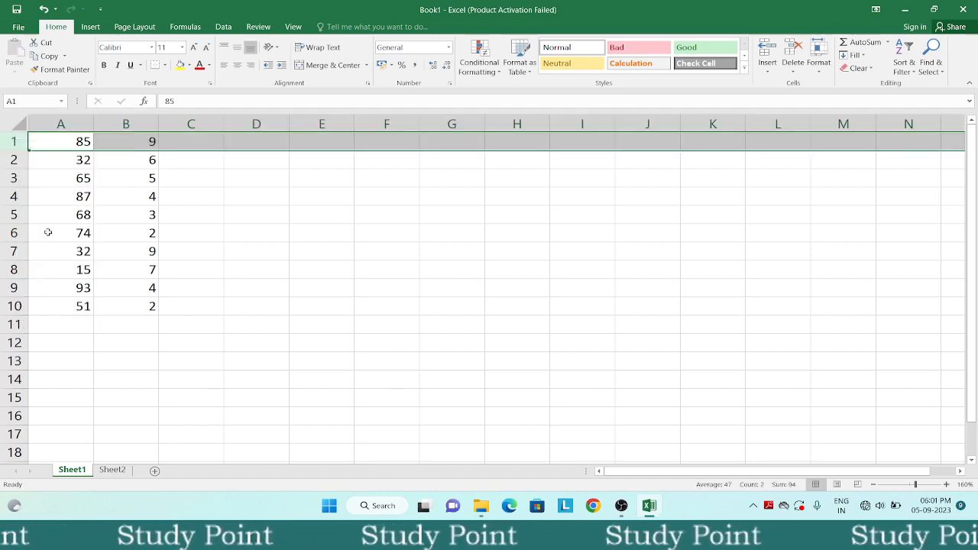
pyautogui.click(95, 160)
# Enter the header No.1 in cell A1 and the header No.2 in cell B1.
pyautogui.click(72, 141)
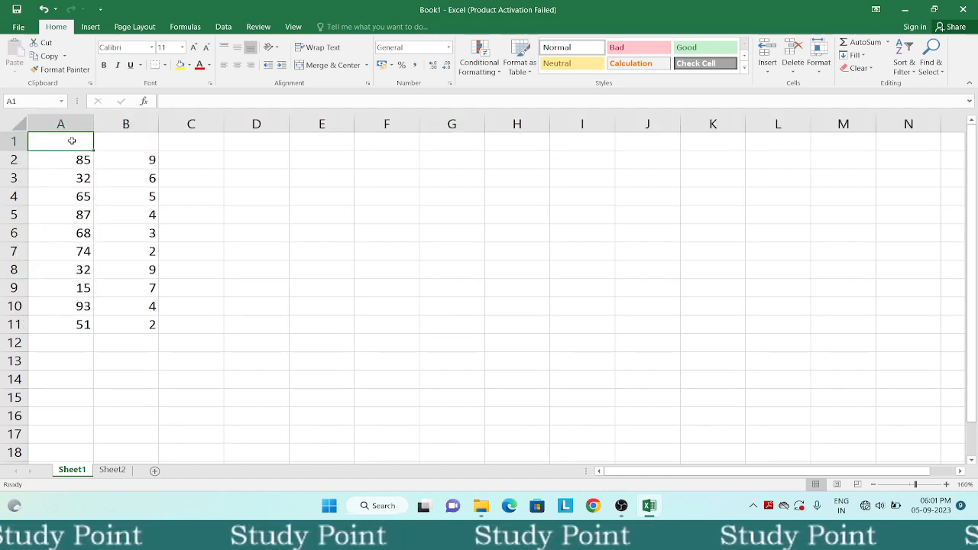
pyautogui.write('No.')
pyautogui.press('Return')
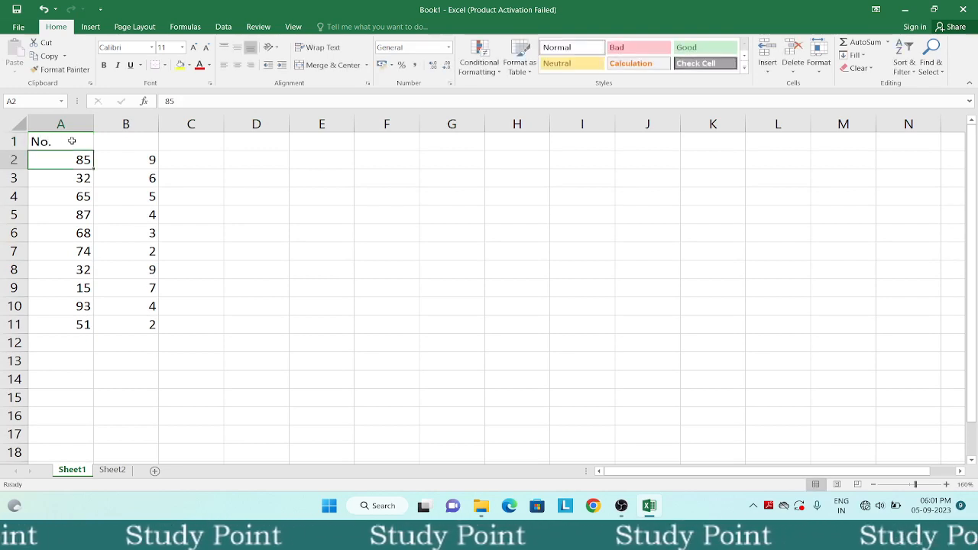
pyautogui.doubleClick(72, 141)
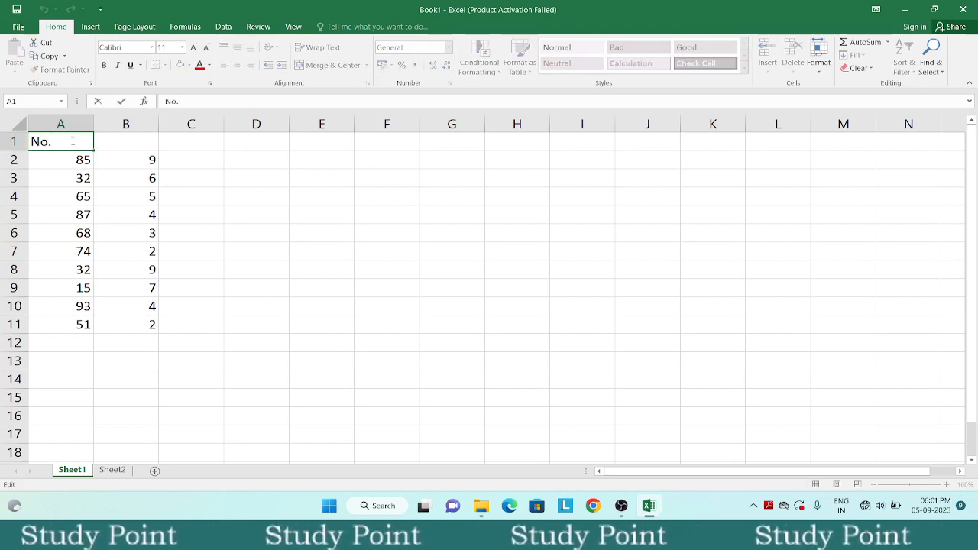
pyautogui.write('1')
pyautogui.press('Return')
pyautogui.press('Up')
pyautogui.press('Right')
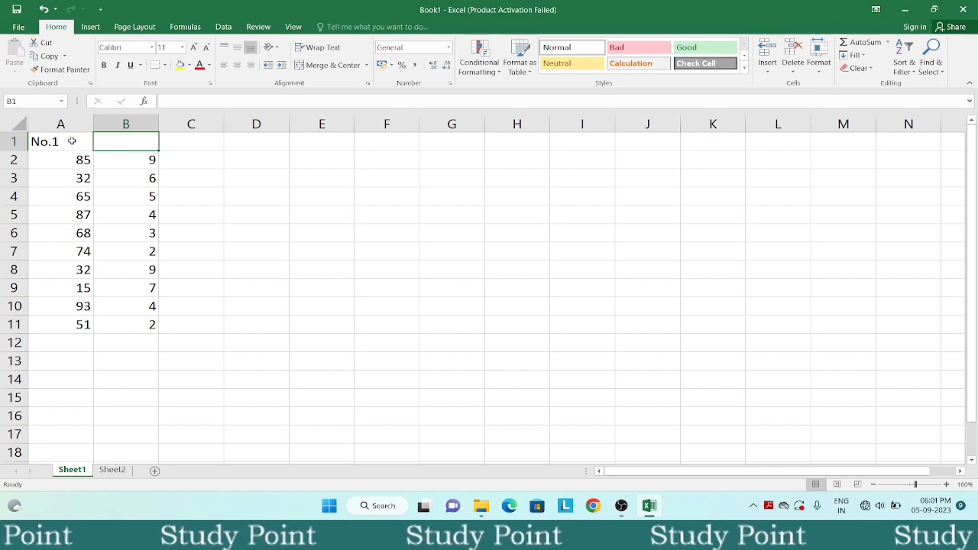
pyautogui.write('No.2')
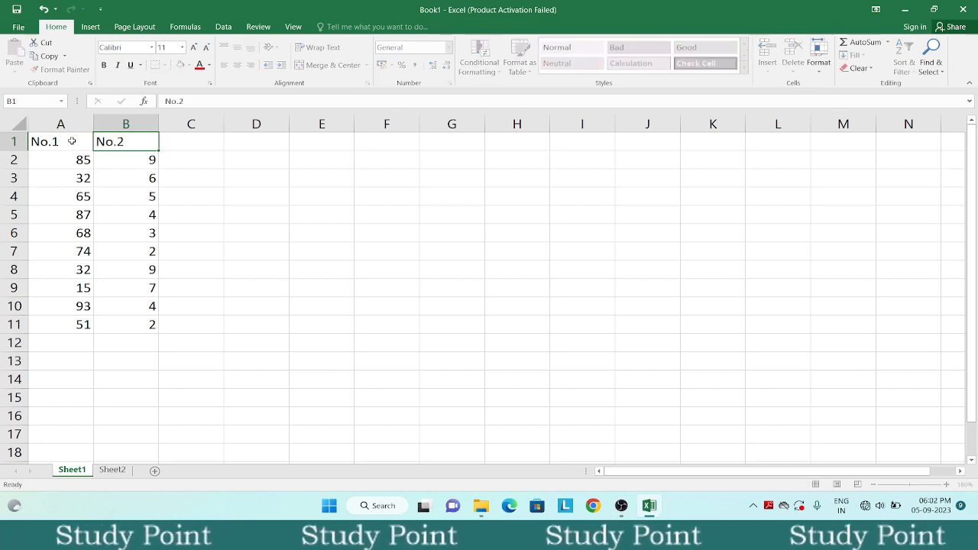
pyautogui.press('Return')
pyautogui.press('Up')
pyautogui.press('Right')
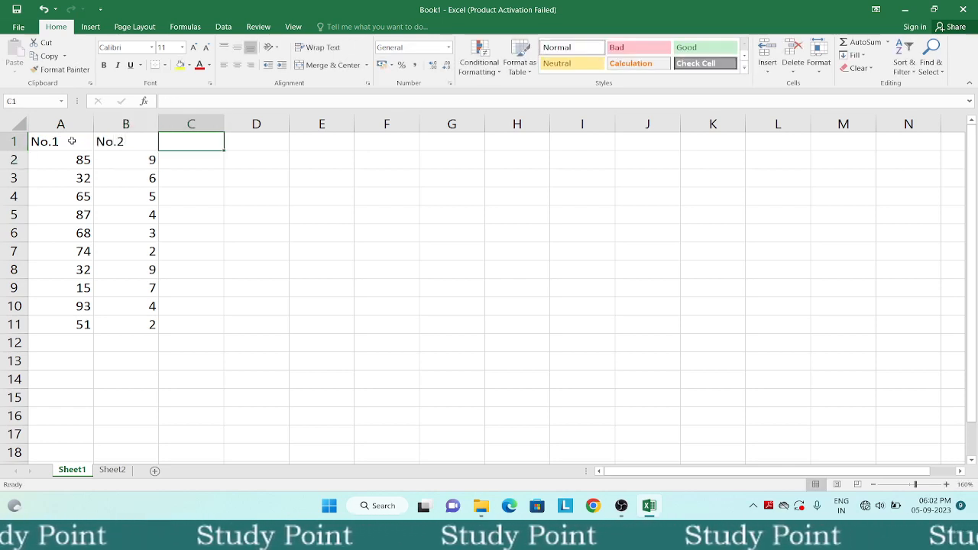
# Add the headers Plus in cell C1 and Minus in cell D1.
pyautogui.write('Plus')
pyautogui.press('Return')
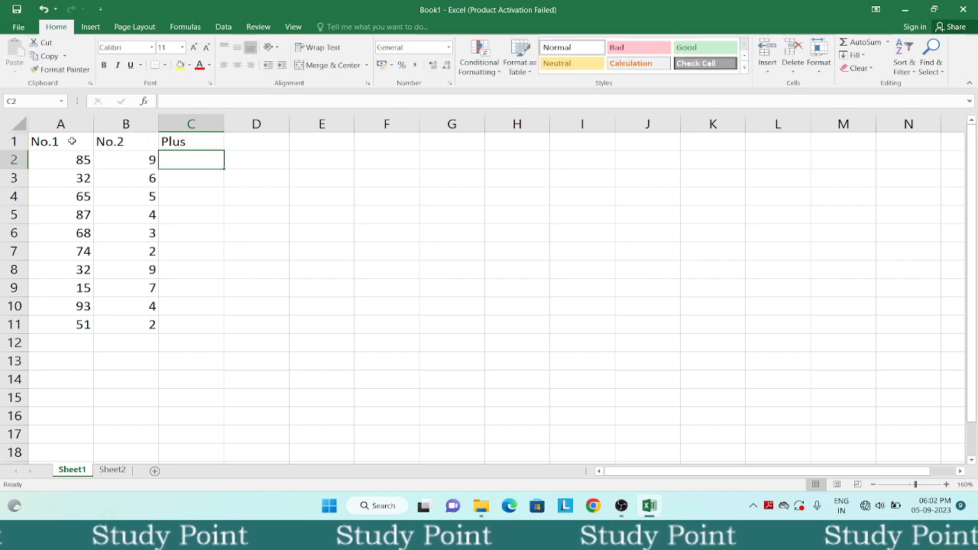
pyautogui.press('Up')
pyautogui.press('Right')
pyautogui.write('Minus')
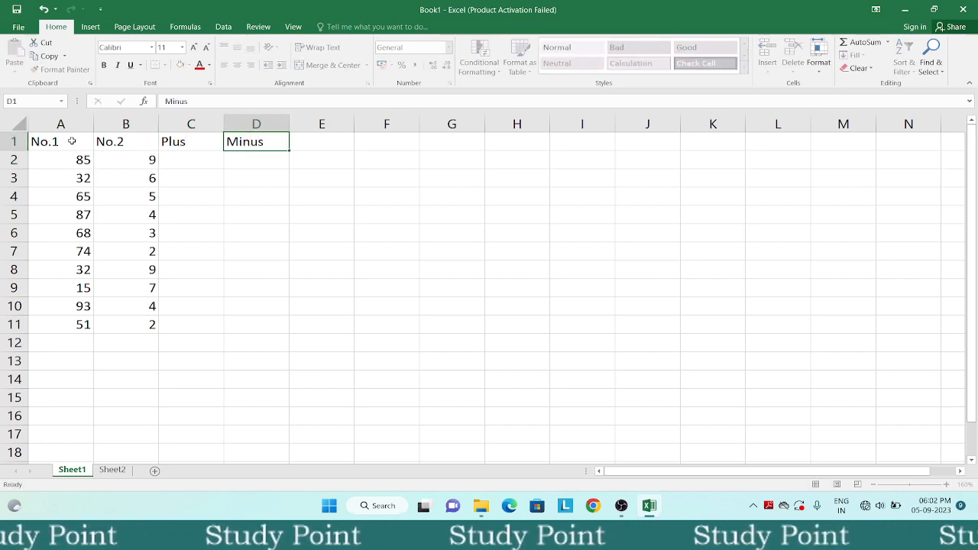
pyautogui.press('Return')
pyautogui.press('Up')
pyautogui.press('Right')
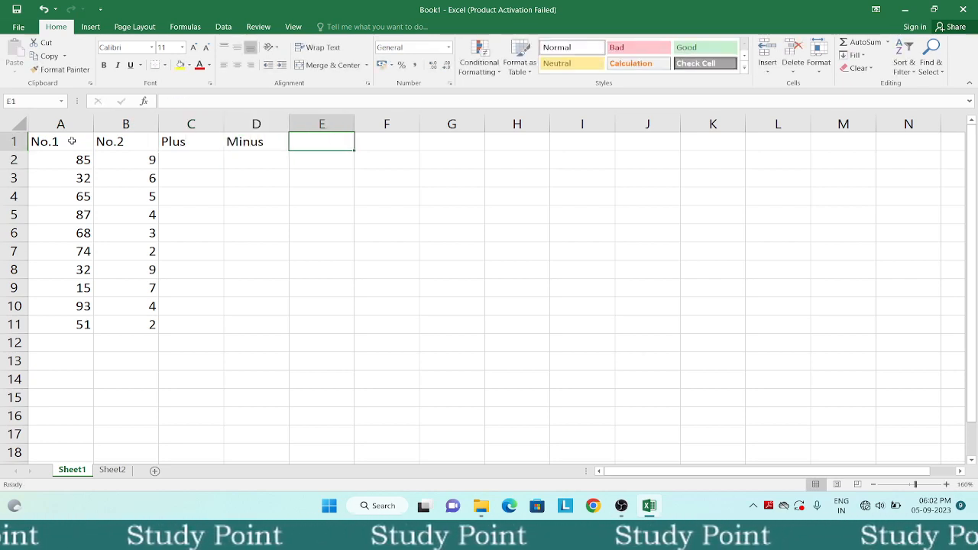
# Fill the header cells A1 to D1 with the standard yellow colour.
pyautogui.click(52, 141)
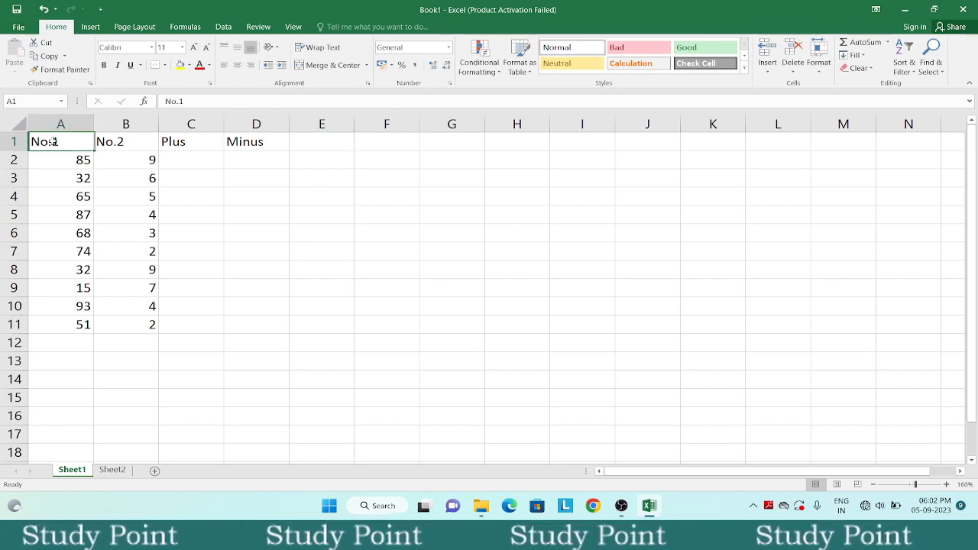
pyautogui.keyDown('shift'); pyautogui.click(273, 144); pyautogui.keyUp('shift')
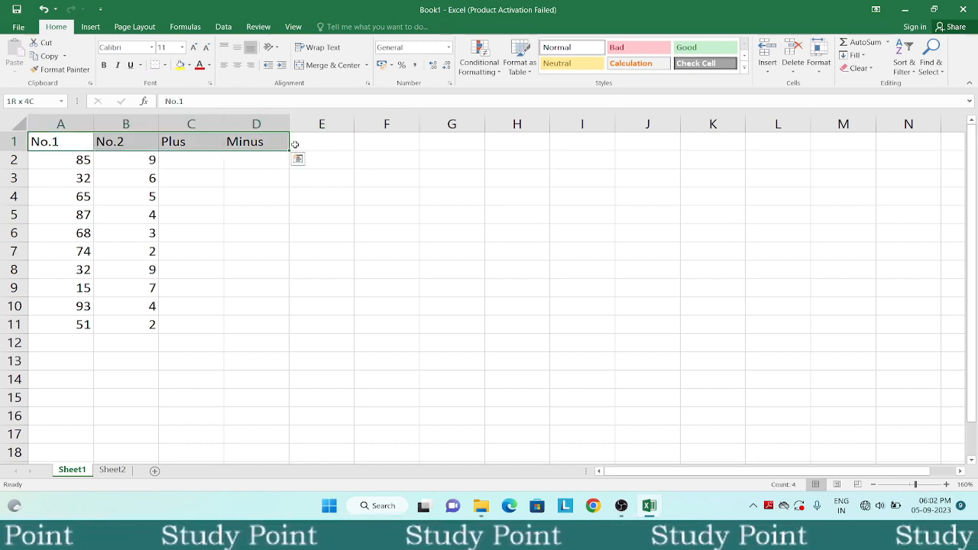
pyautogui.click(188, 65)
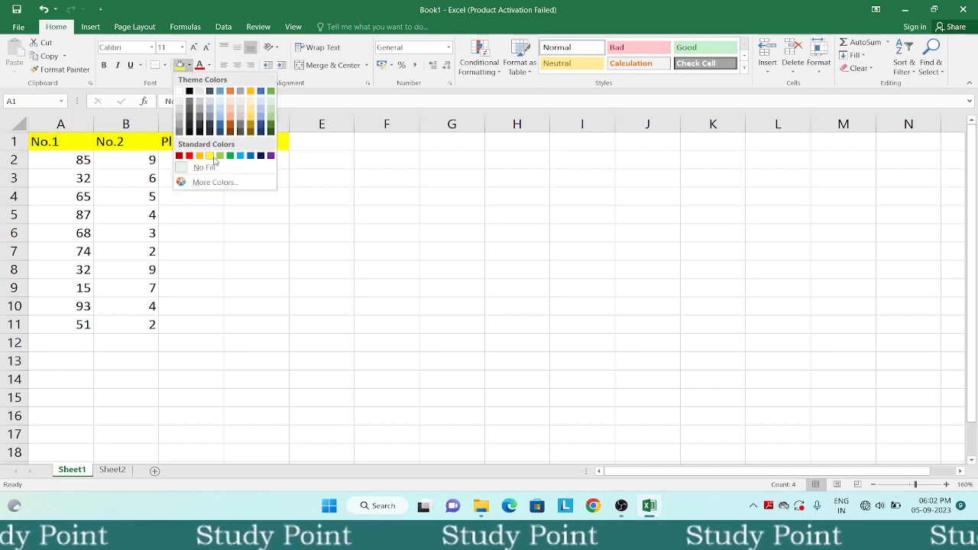
pyautogui.click(211, 158)
# Set the header text in A1 to D1 to standard red and centre it horizontally.
pyautogui.click(209, 65)
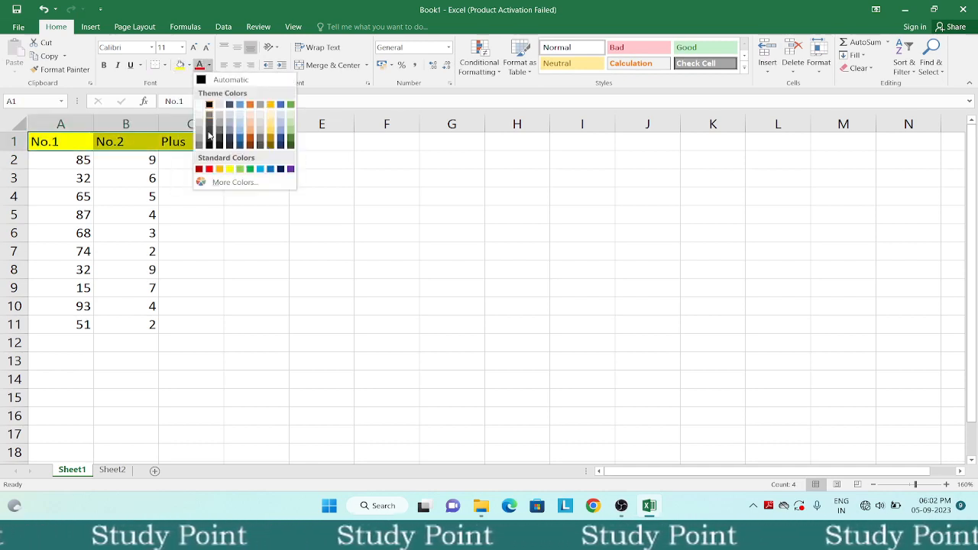
pyautogui.click(209, 169)
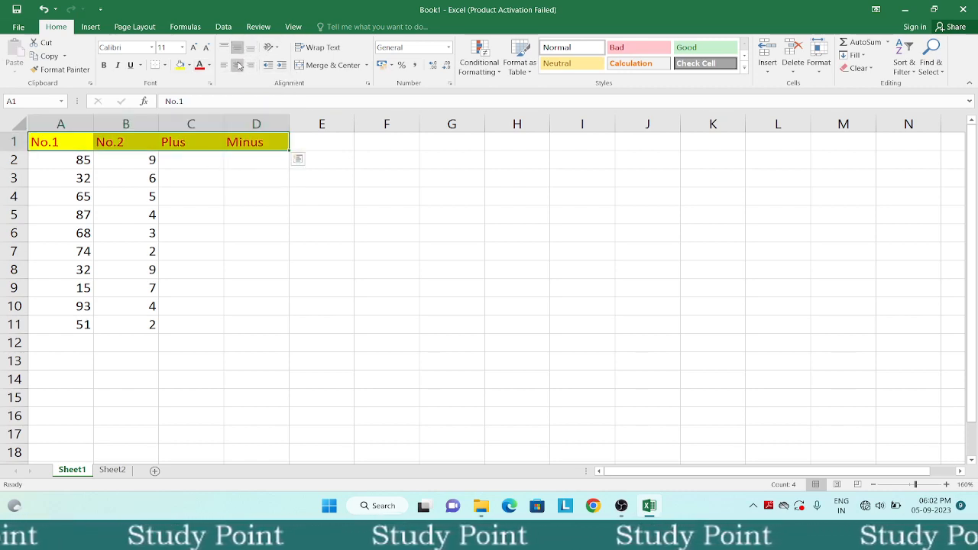
pyautogui.click(237, 65)
pyautogui.click(183, 191)
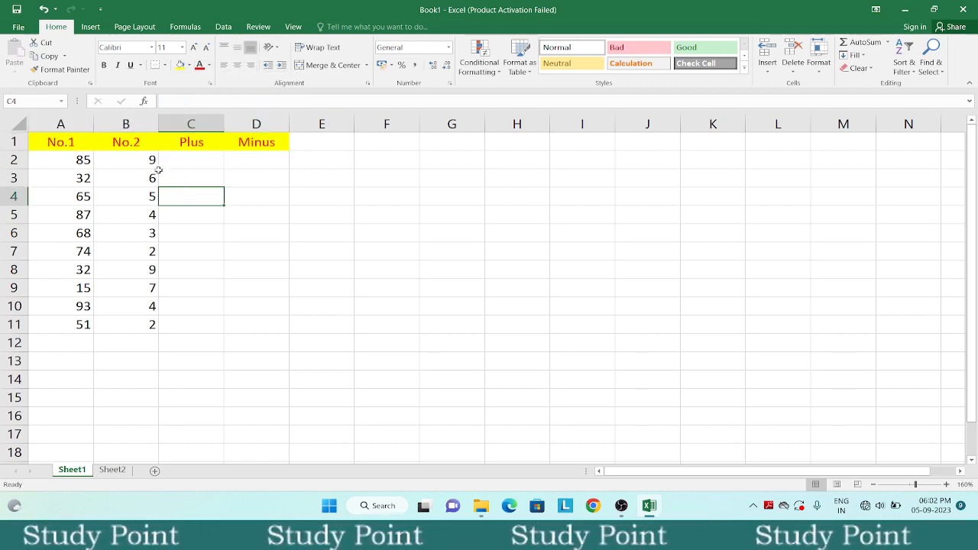
# Build the addition formula =A2+B2 in cell C2, picking the first numbers under No.1 and No.2 as references.
pyautogui.click(178, 162)
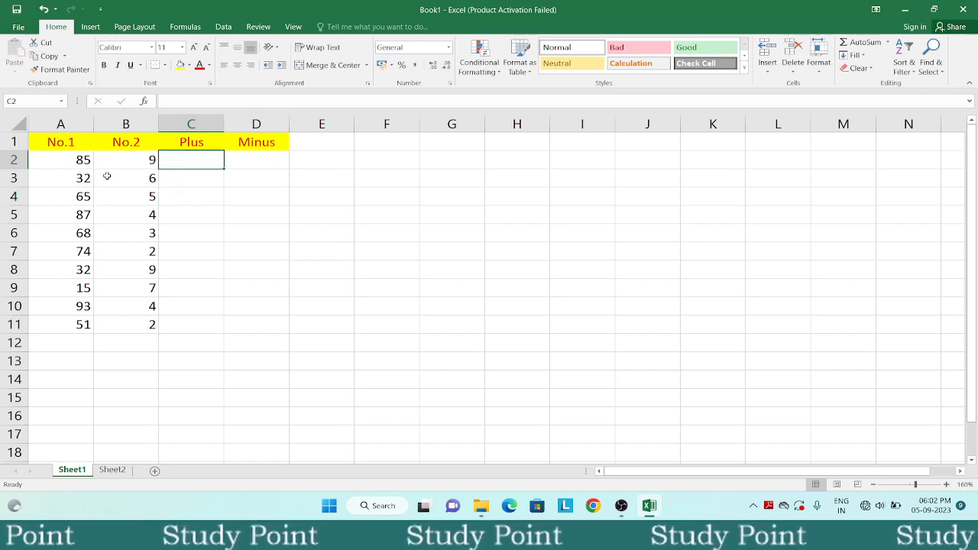
pyautogui.click(67, 146)
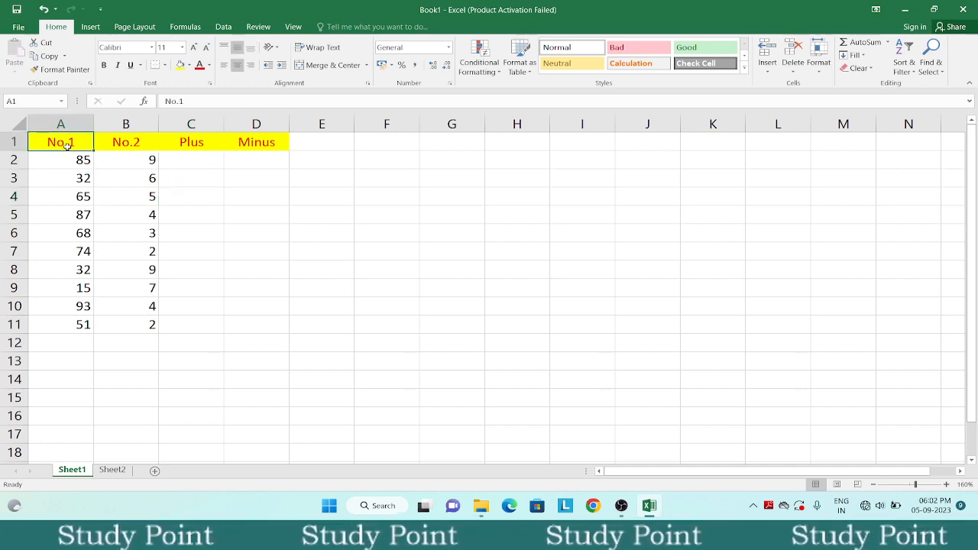
pyautogui.click(185, 157)
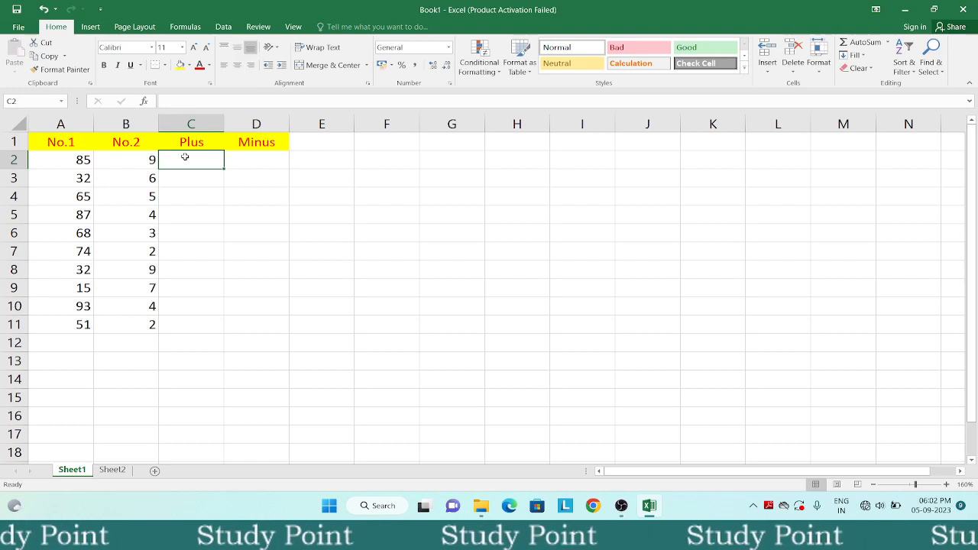
pyautogui.write('=')
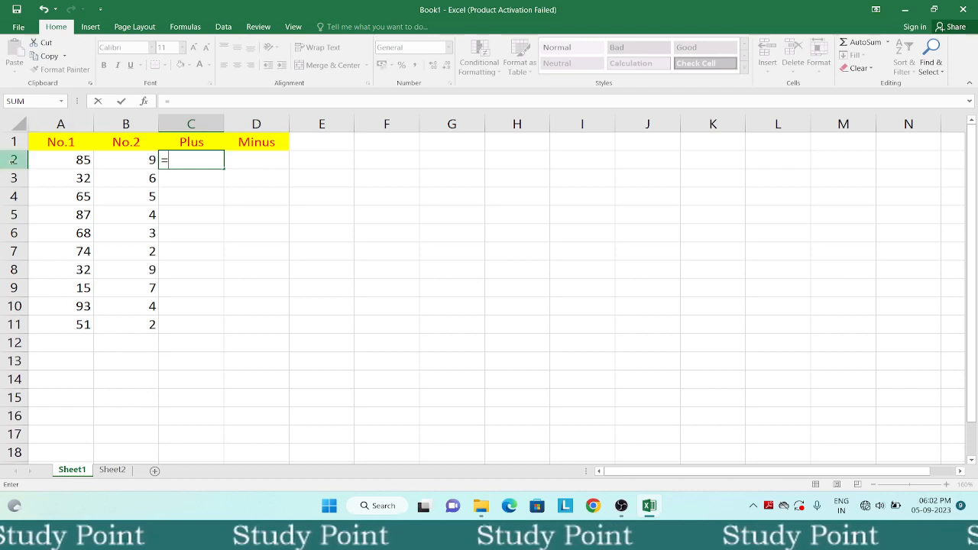
pyautogui.write('a2')
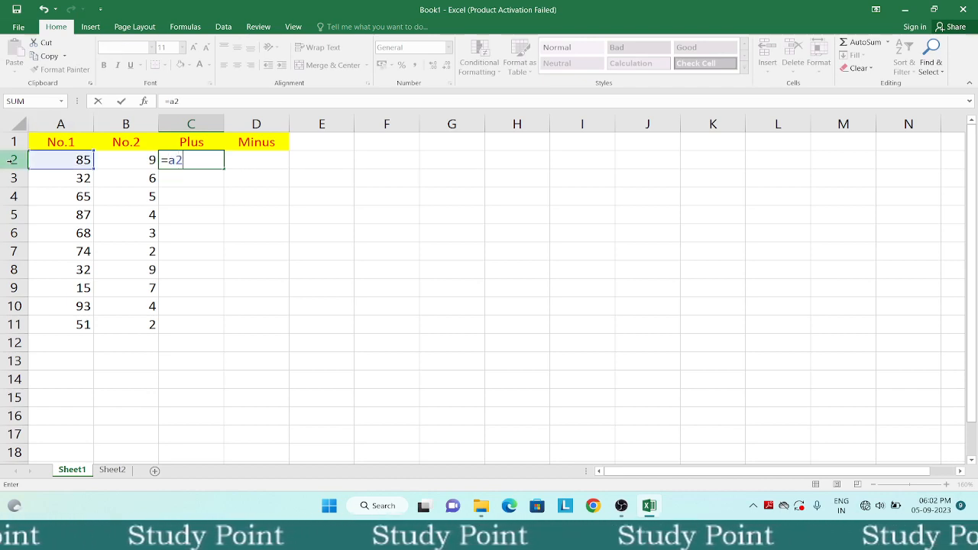
pyautogui.press('BackSpace')
pyautogui.press('BackSpace')
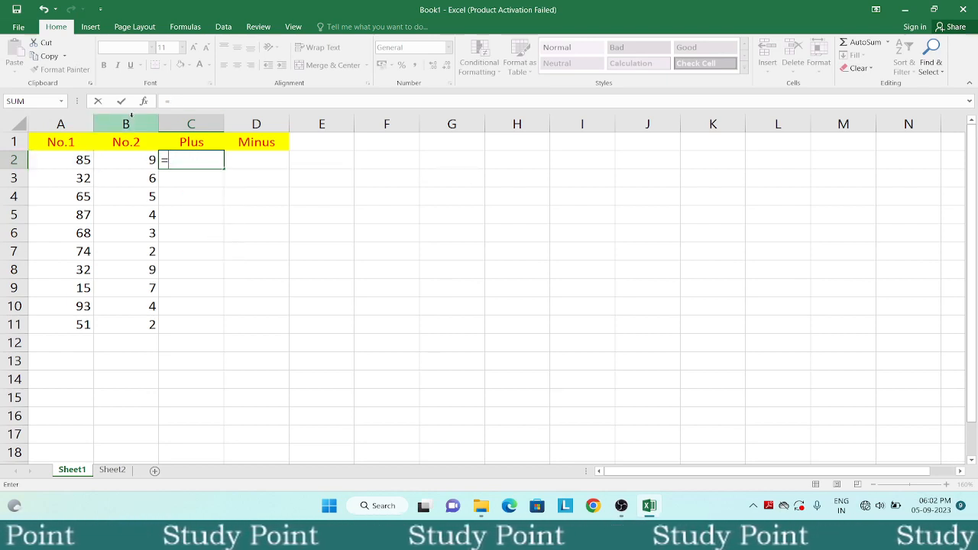
pyautogui.click(62, 161)
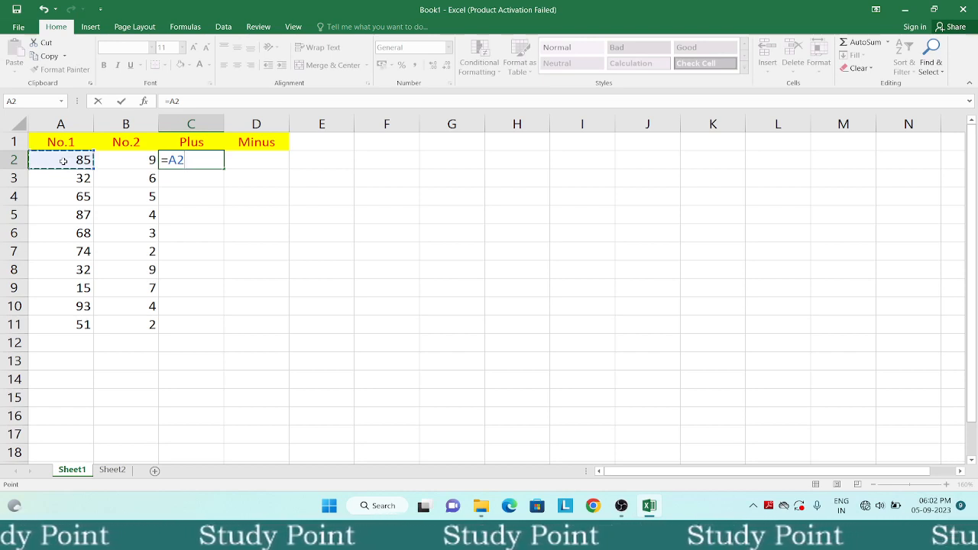
pyautogui.write('+')
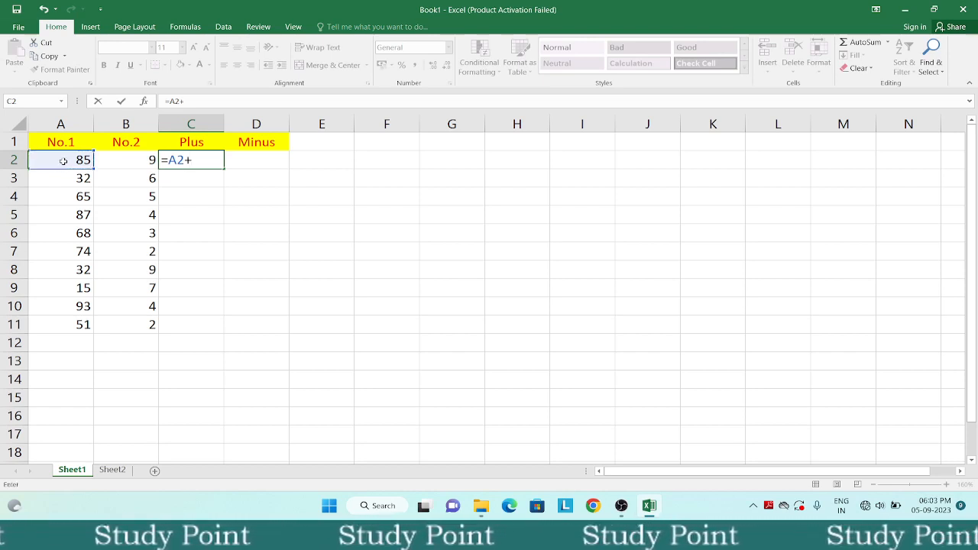
pyautogui.click(116, 162)
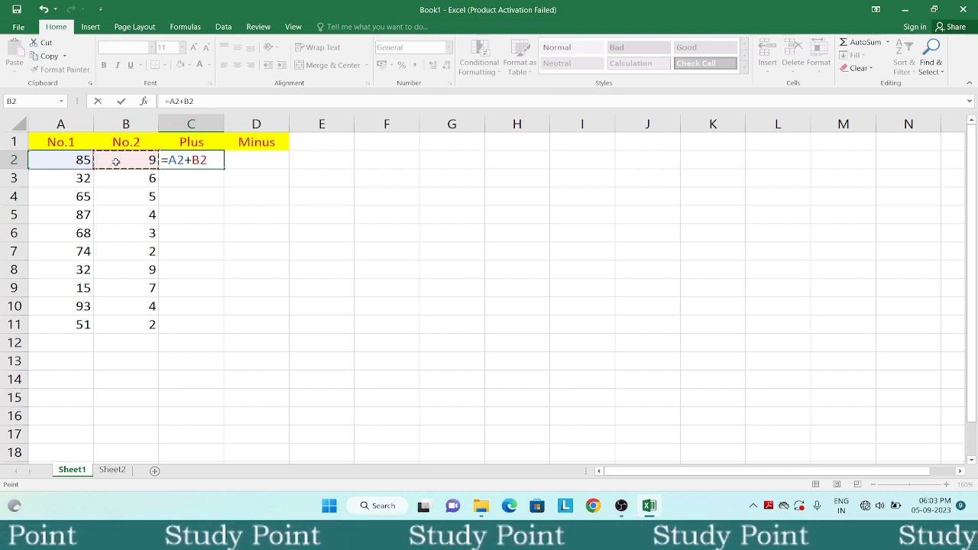
pyautogui.press('Return')
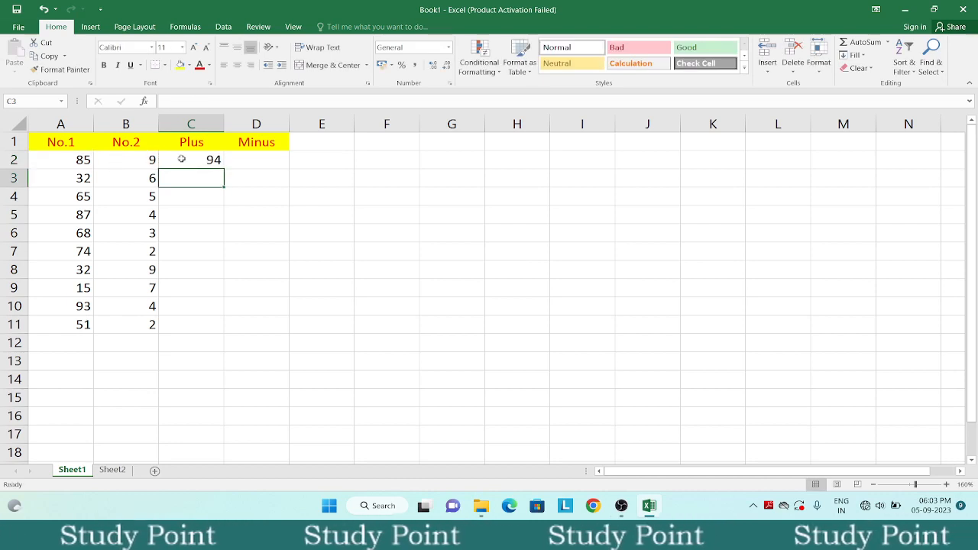
# Clear cell C2, write the formula =a2+b2 into it again, and select the cell to review it.
pyautogui.click(210, 162)
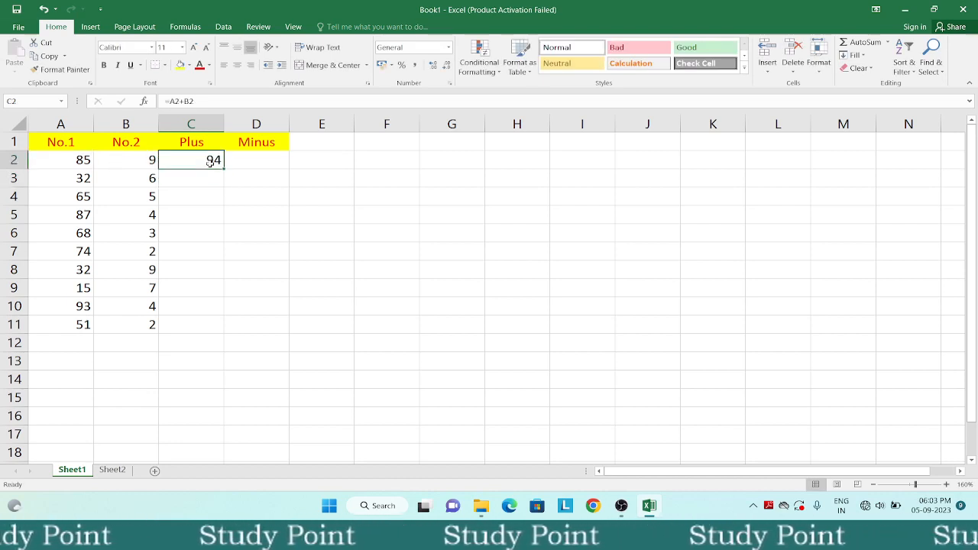
pyautogui.press('Delete')
pyautogui.write('=a2')
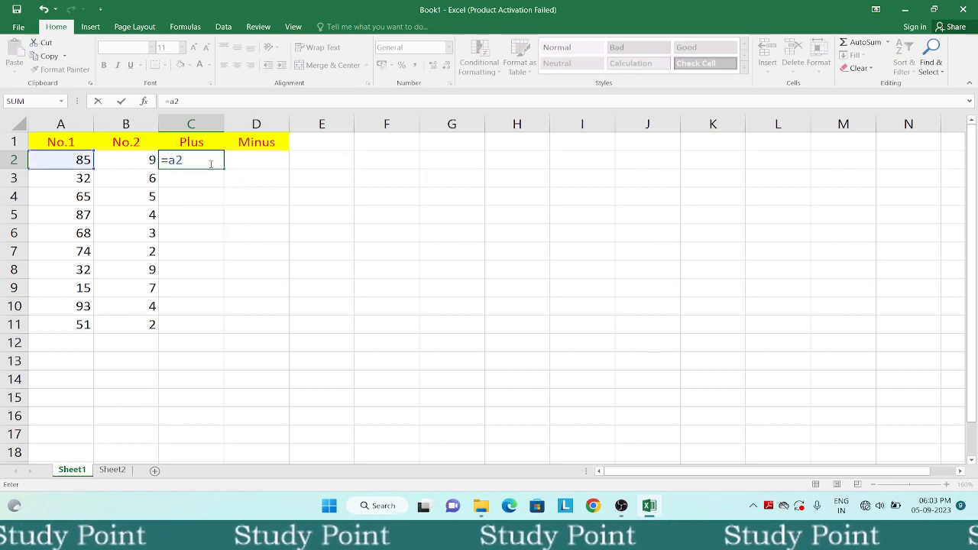
pyautogui.write('+')
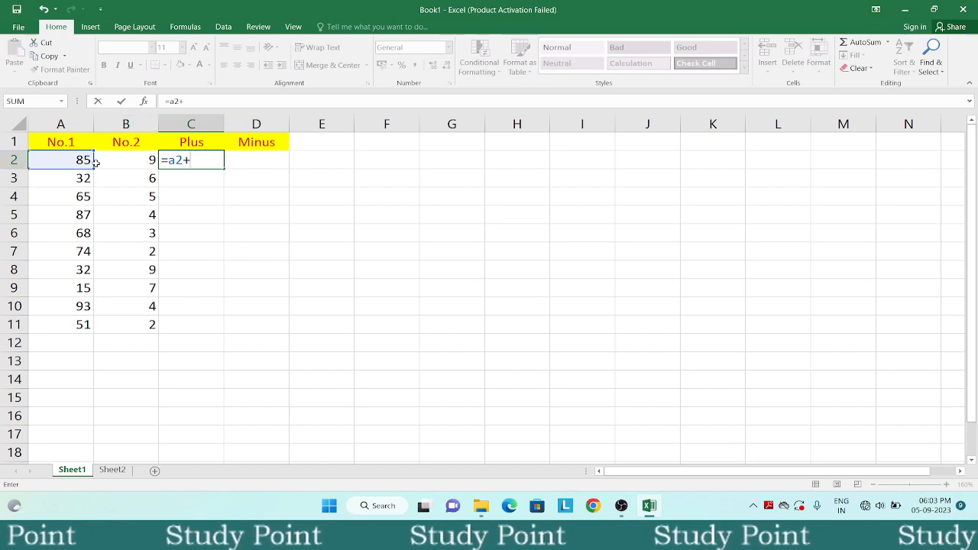
pyautogui.write('b2')
pyautogui.press('Return')
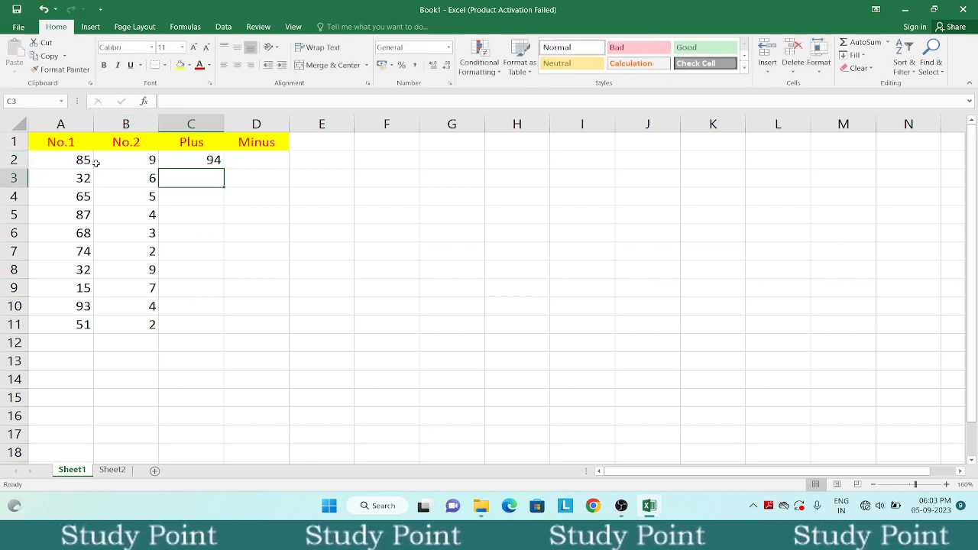
pyautogui.click(204, 160)
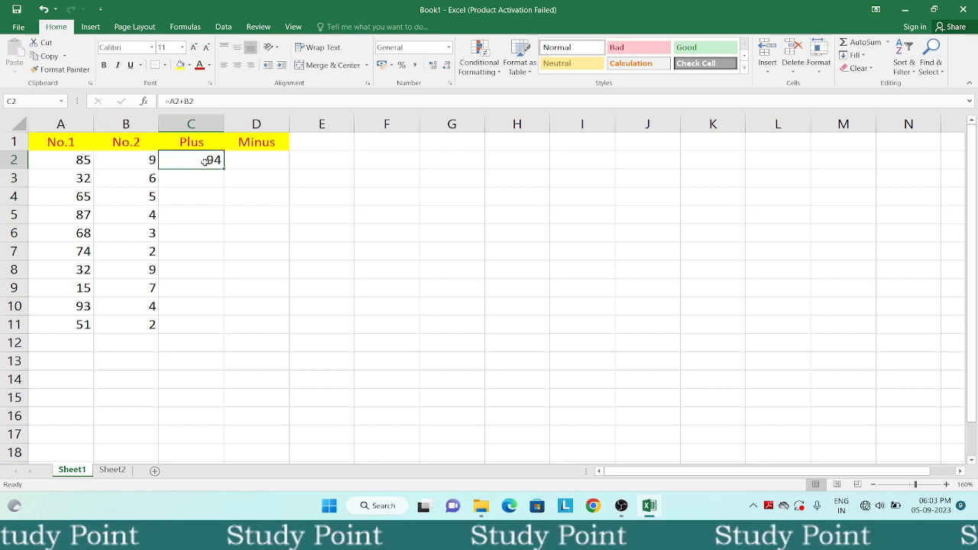
# Change the value in cell B2 to 10 to test the cell-reference formula.
pyautogui.click(135, 158)
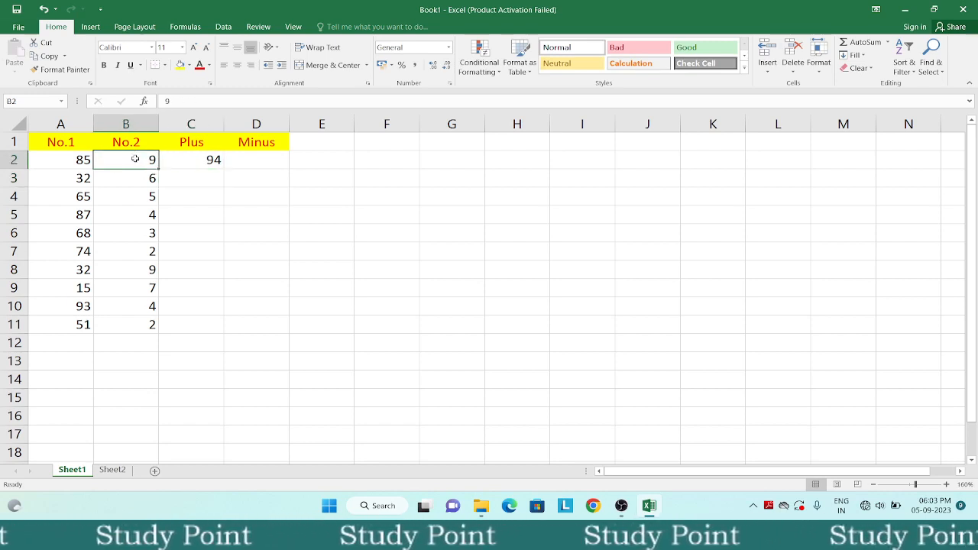
pyautogui.write('10')
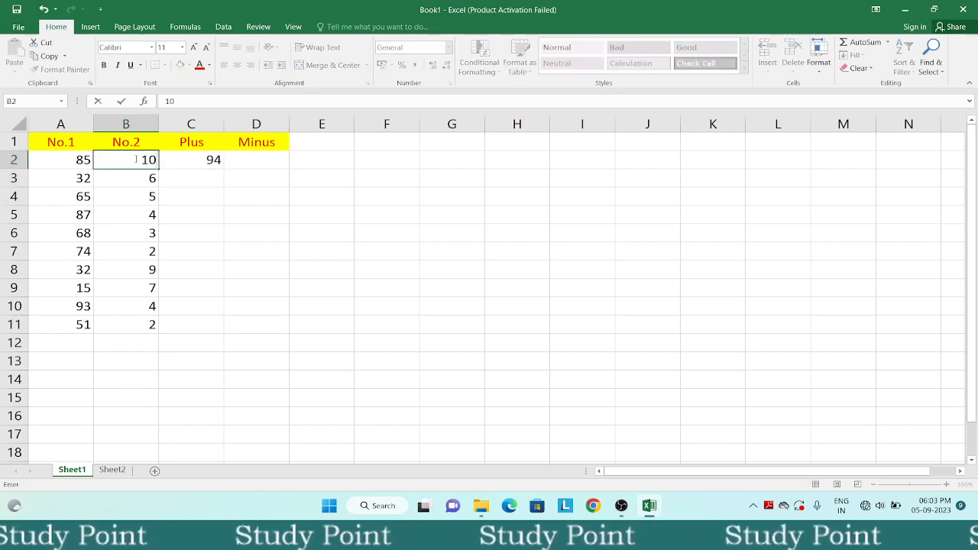
pyautogui.press('Return')
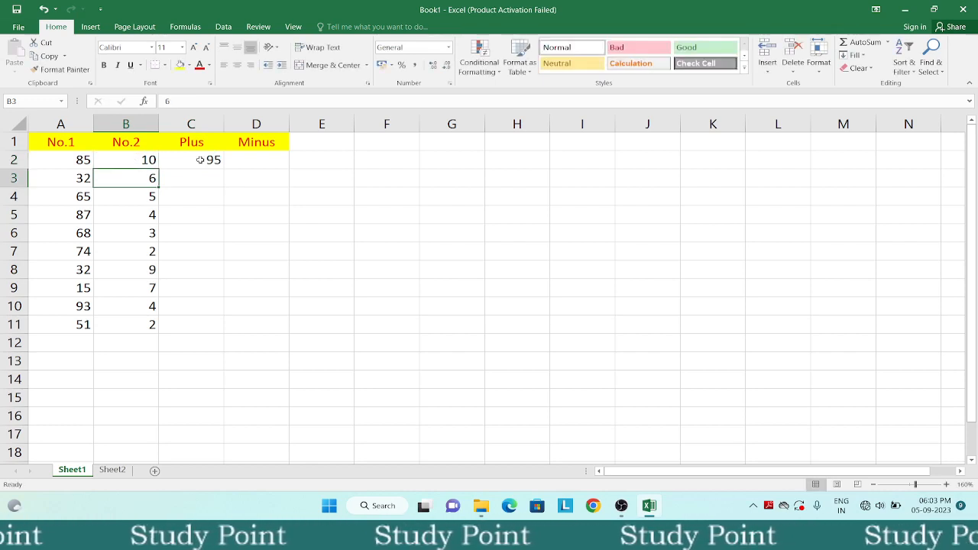
# Change the value in cell B2 to 5.
pyautogui.click(147, 158)
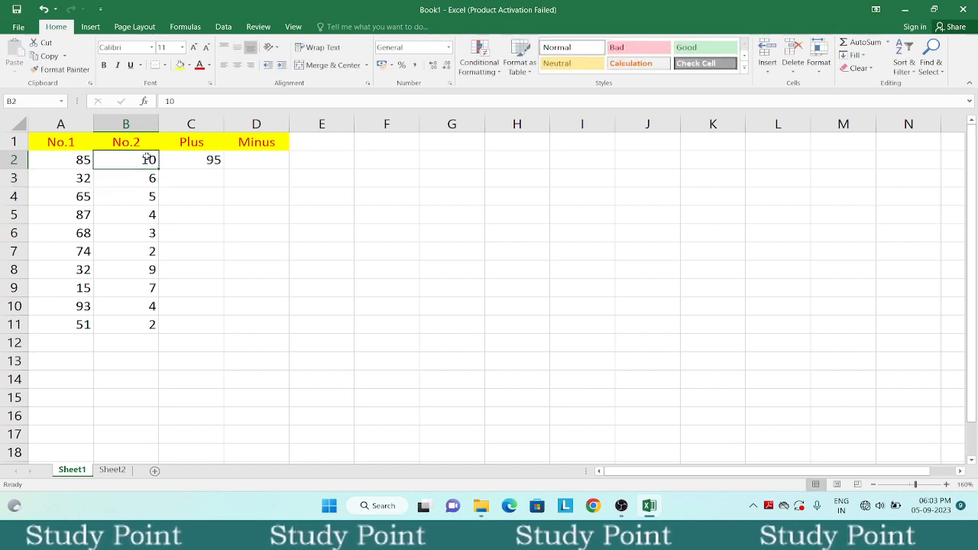
pyautogui.write('5')
pyautogui.press('Return')
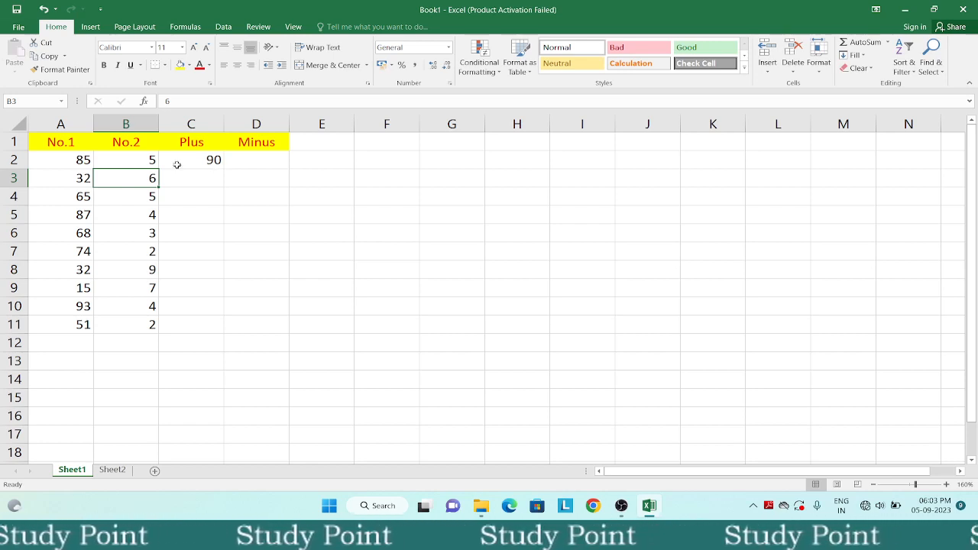
# Enter the addition formulas =a3+b3 in cell C3 and =a4+b4 in cell C4, and select C4 to review its formula.
pyautogui.click(194, 182)
pyautogui.write('=')
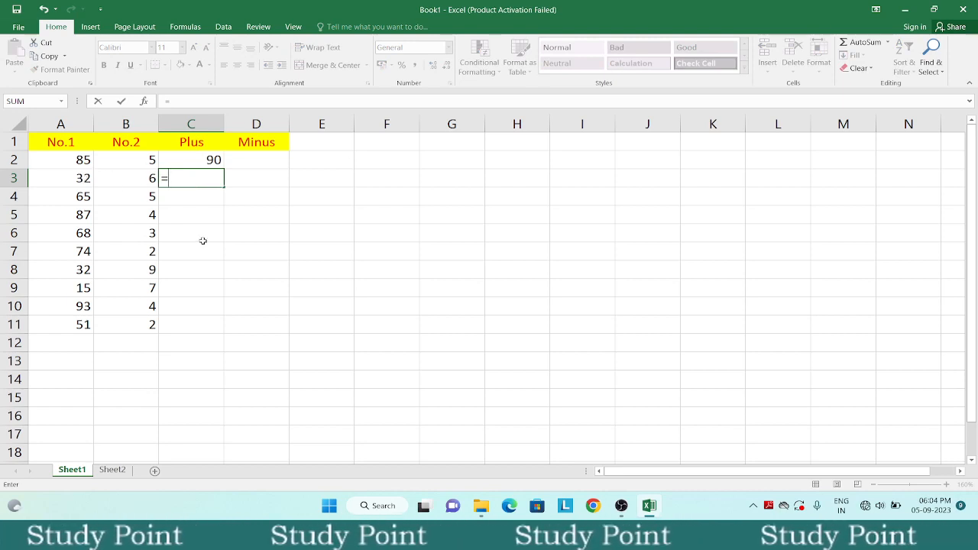
pyautogui.write('a3+')
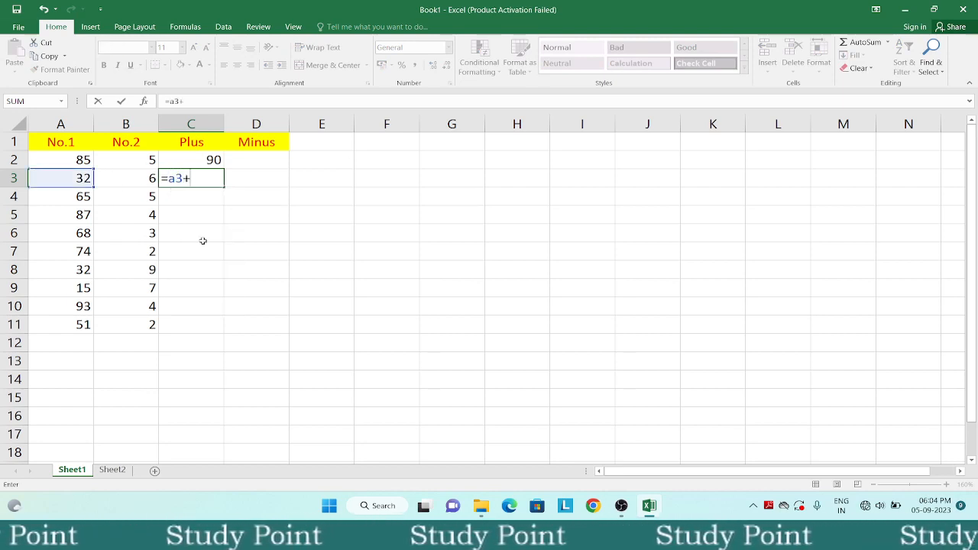
pyautogui.write('b3')
pyautogui.press('Return')
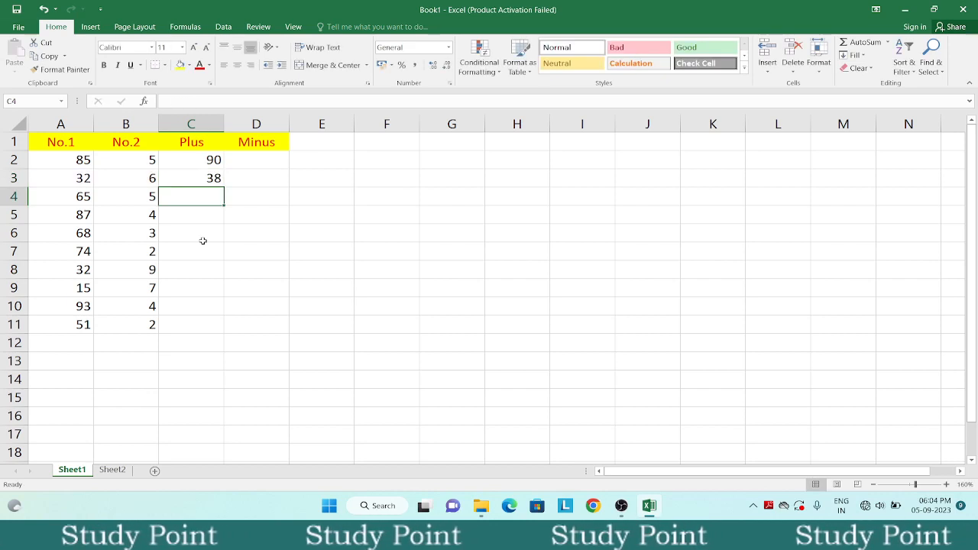
pyautogui.write('=a4')
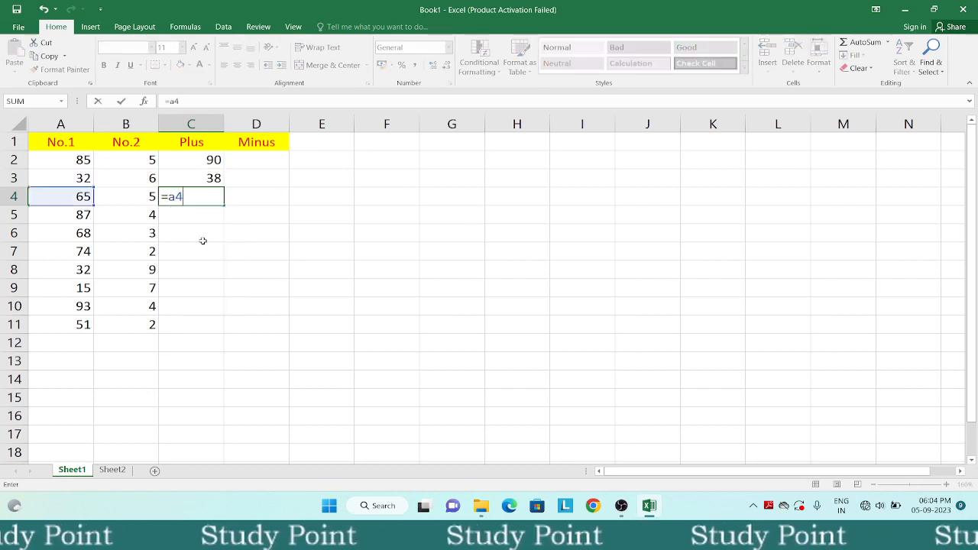
pyautogui.write('+b4')
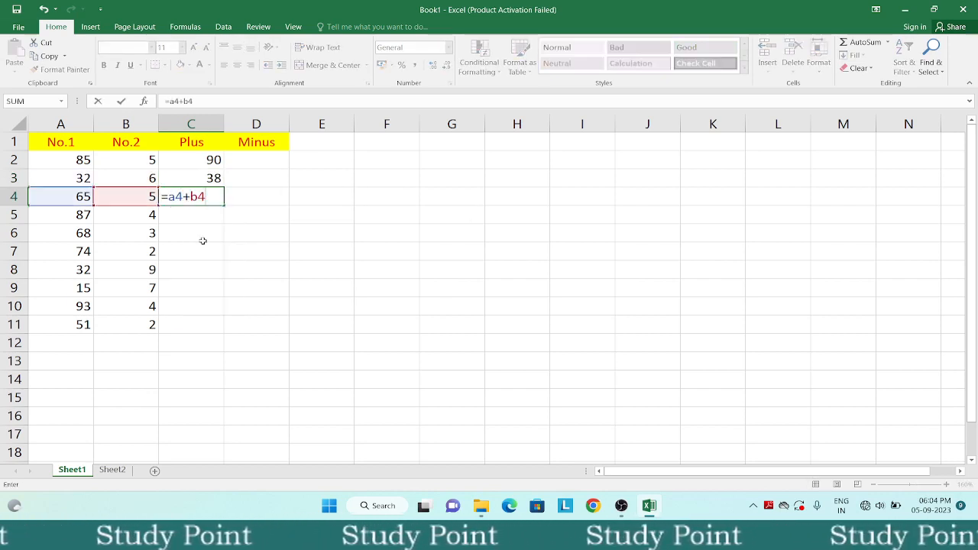
pyautogui.press('Return')
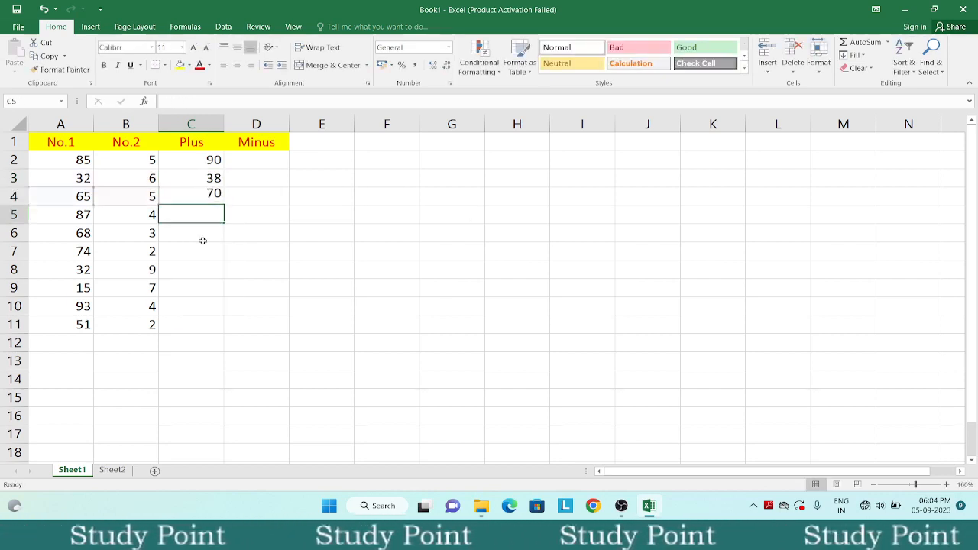
pyautogui.click(185, 196)
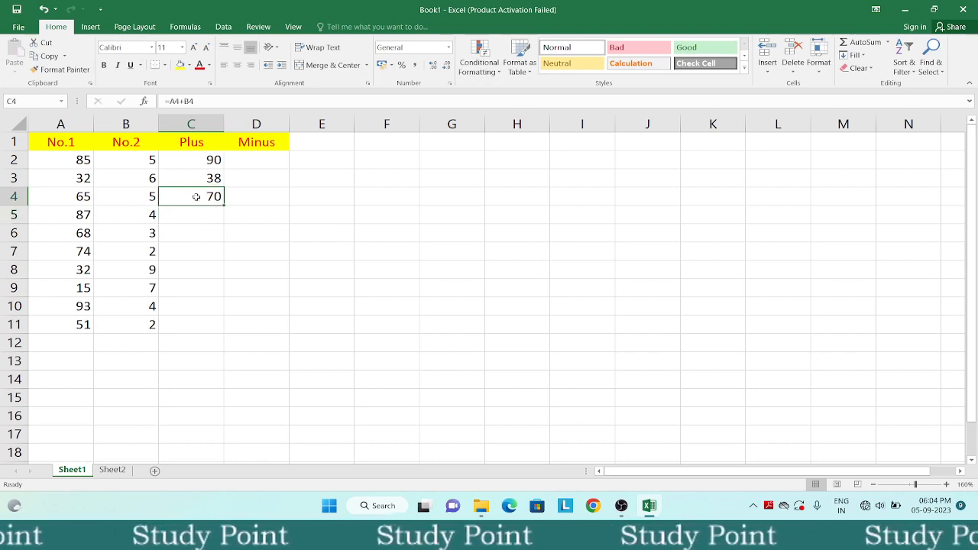
# Enter the subtraction formula =A2-b2 in cell D2 under the Minus header.
pyautogui.click(249, 161)
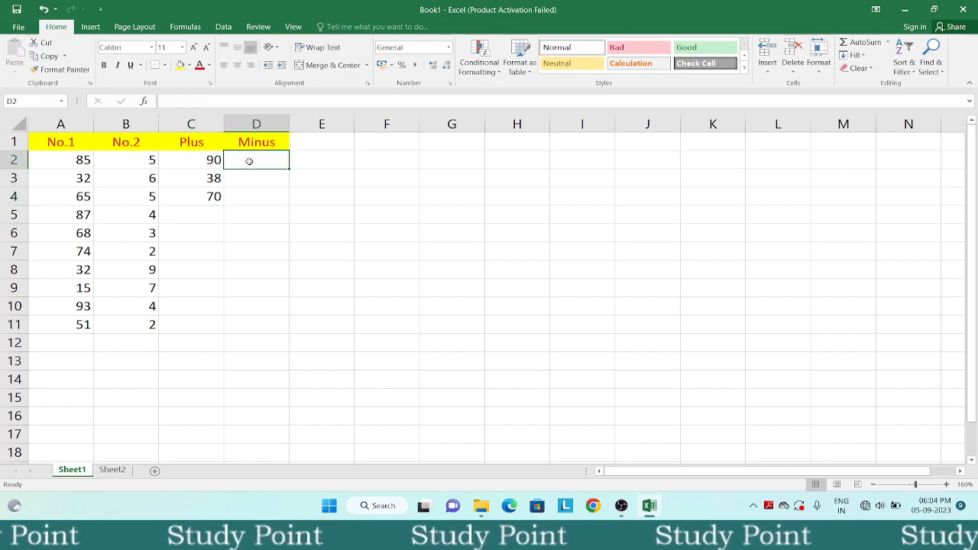
pyautogui.write('=')
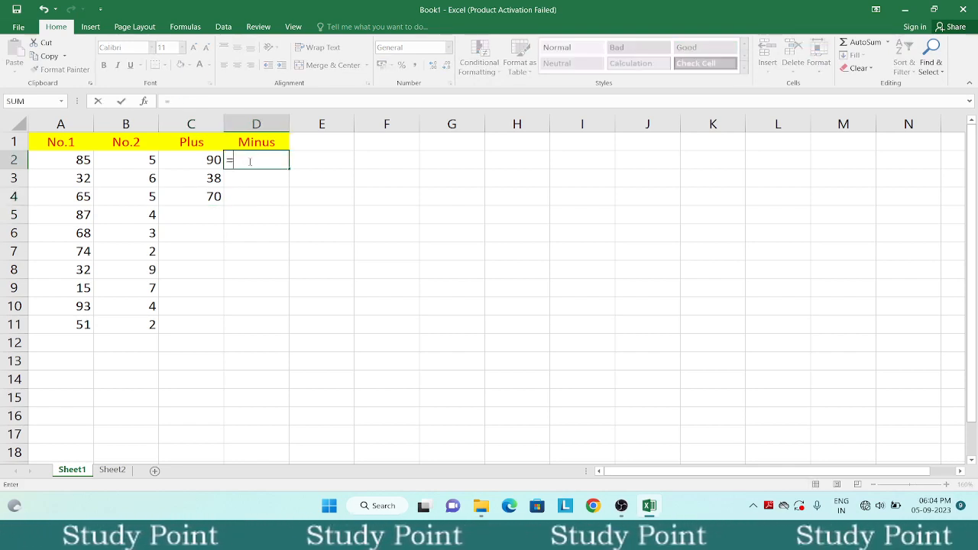
pyautogui.write('a1')
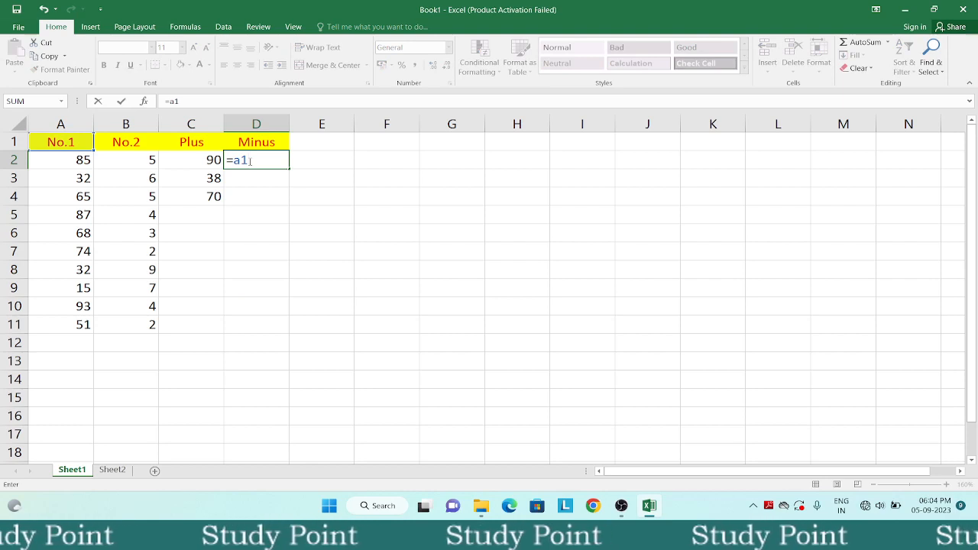
pyautogui.press('BackSpace')
pyautogui.write('2')
pyautogui.scroll(-6, 249, 161)
pyautogui.click(249, 161)
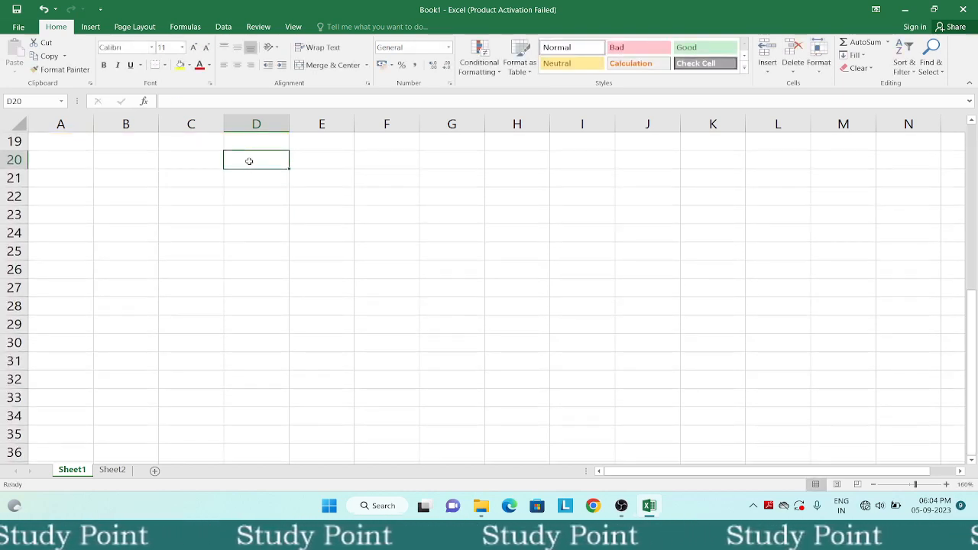
pyautogui.hotkey('ctrl', 'Home')
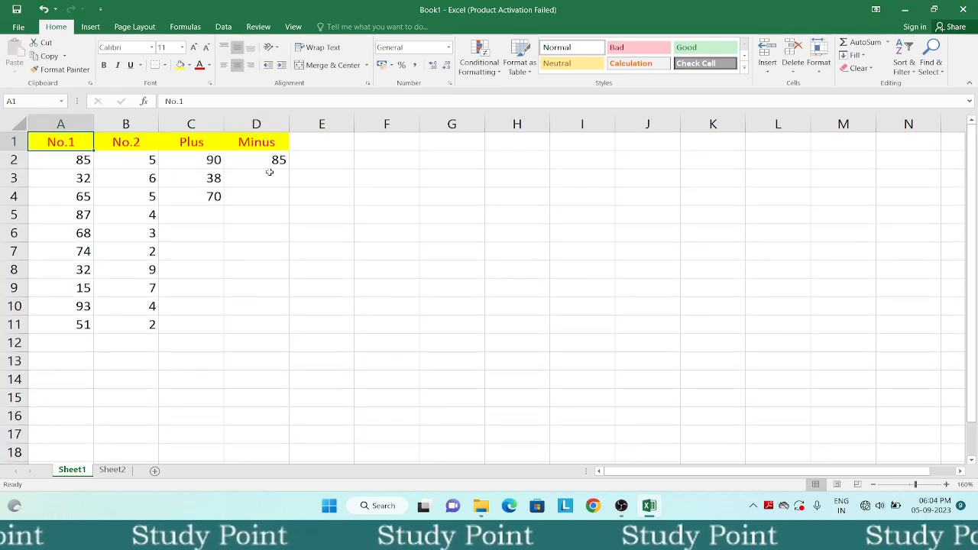
pyautogui.click(269, 162)
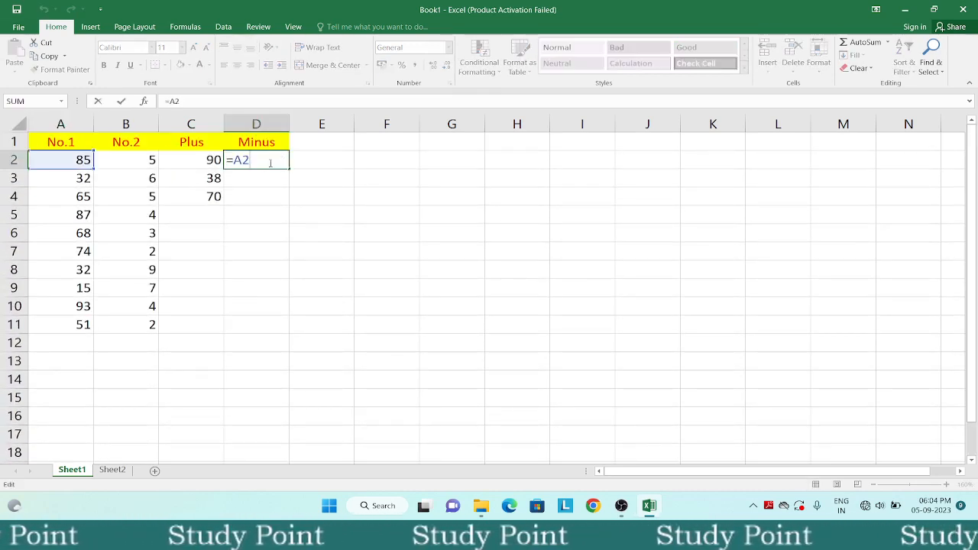
pyautogui.write('-')
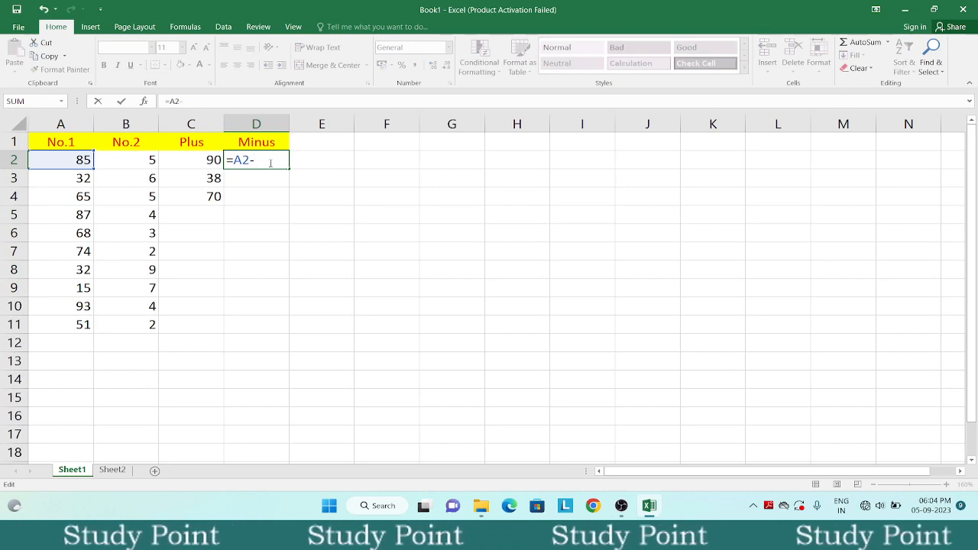
pyautogui.write('b2')
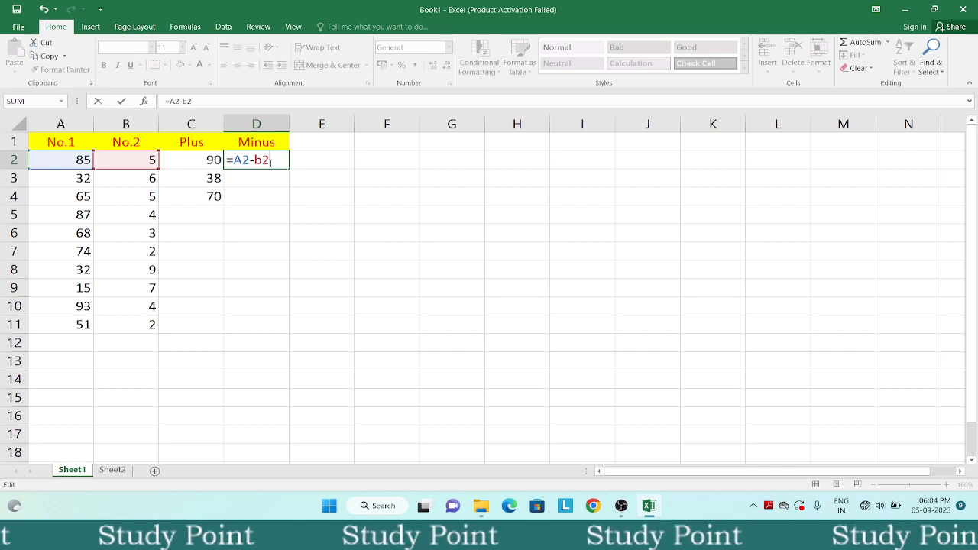
pyautogui.press('Return')
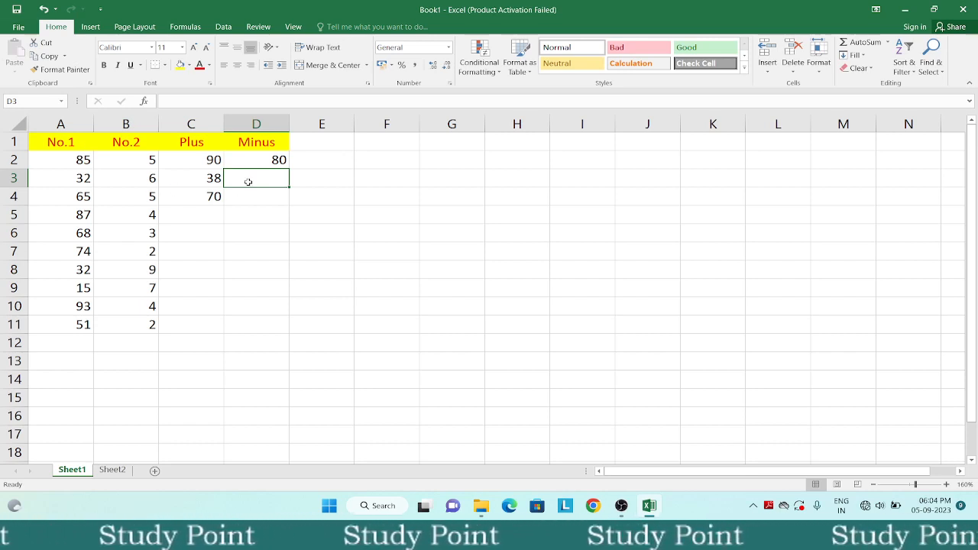
# Enter the subtraction formula =a3-b3 in cell D3 of the Minus column.
pyautogui.write('=')
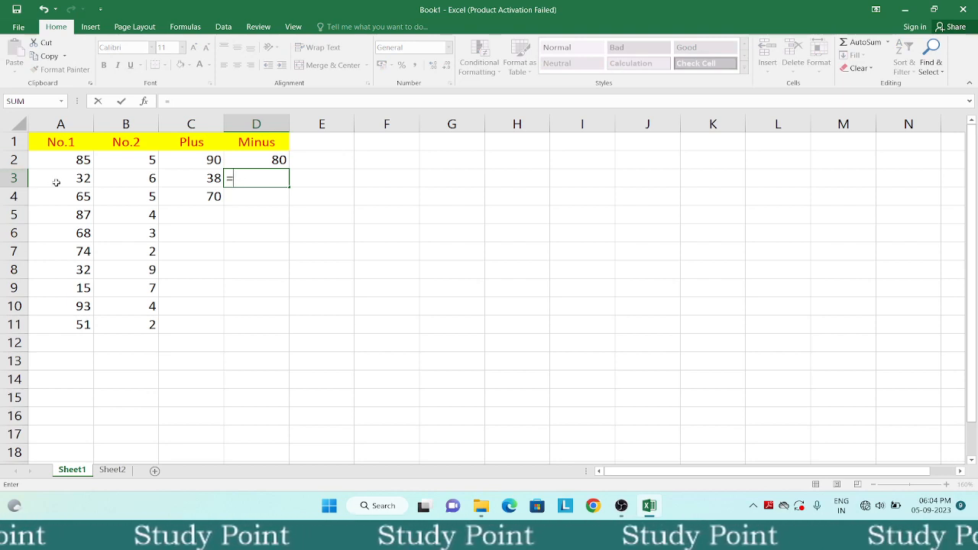
pyautogui.write('a3')
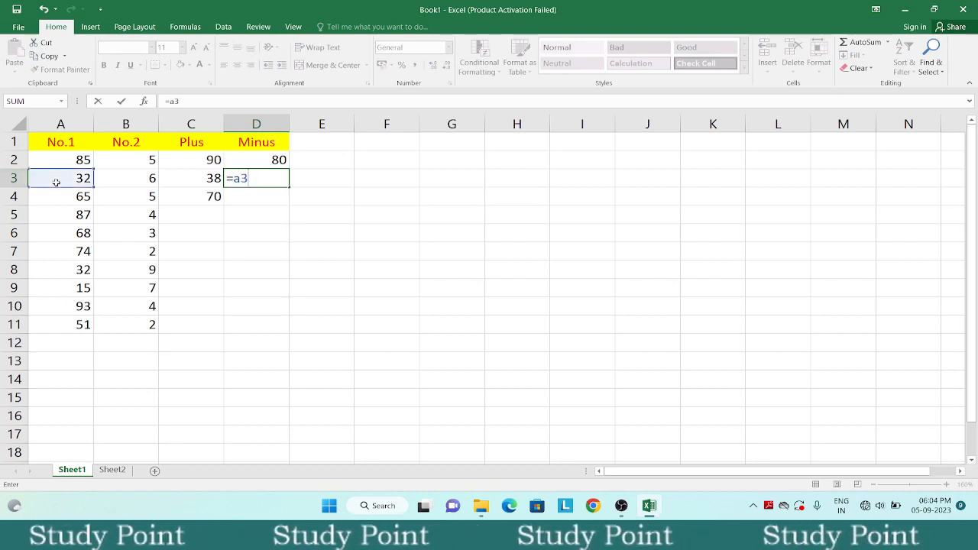
pyautogui.write('-')
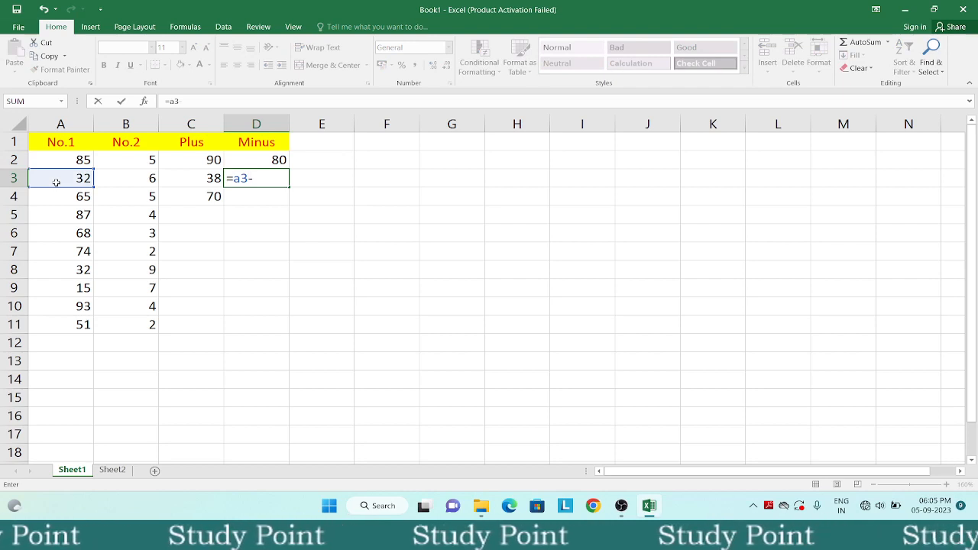
pyautogui.write('b3')
pyautogui.press('Return')
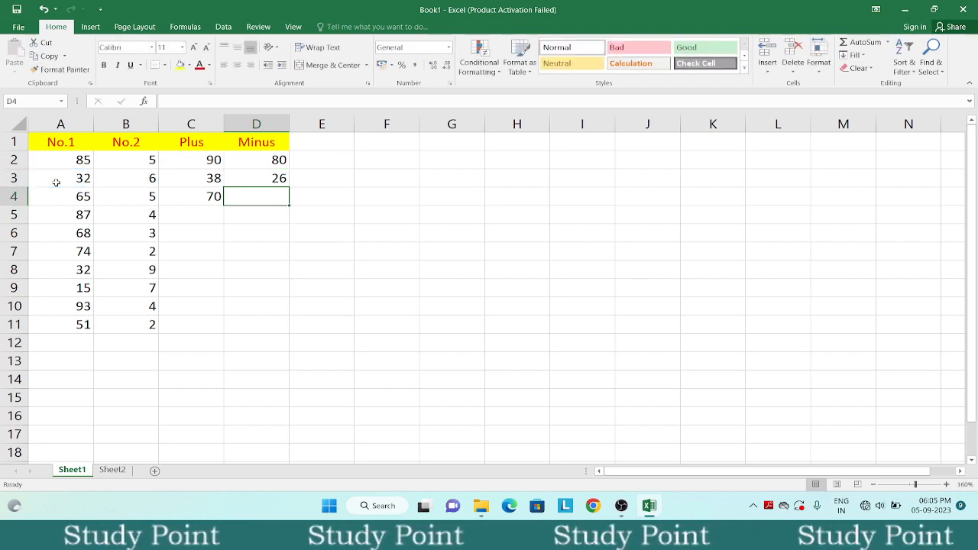
# Enter the single-reference formula =a4 in cell D4 of the Minus column.
pyautogui.write('=')
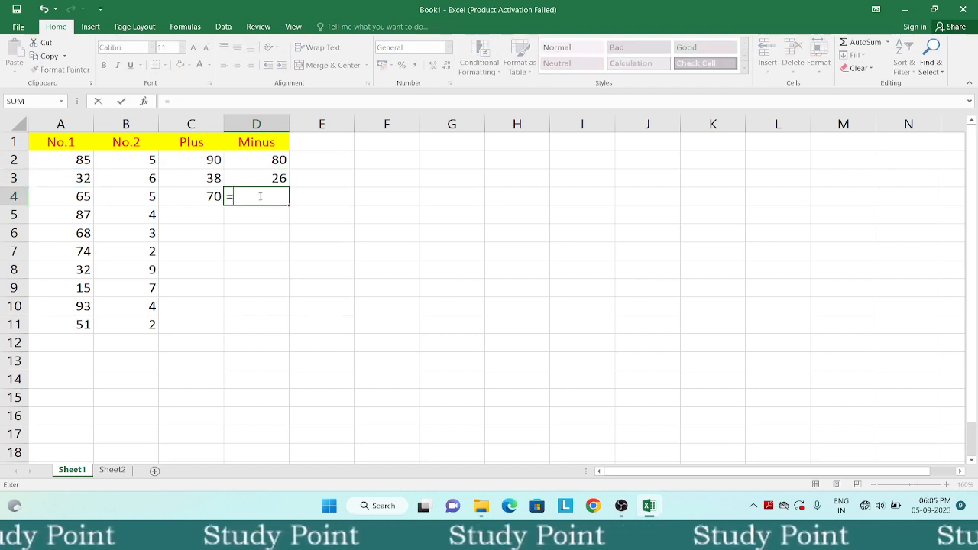
pyautogui.write('a4')
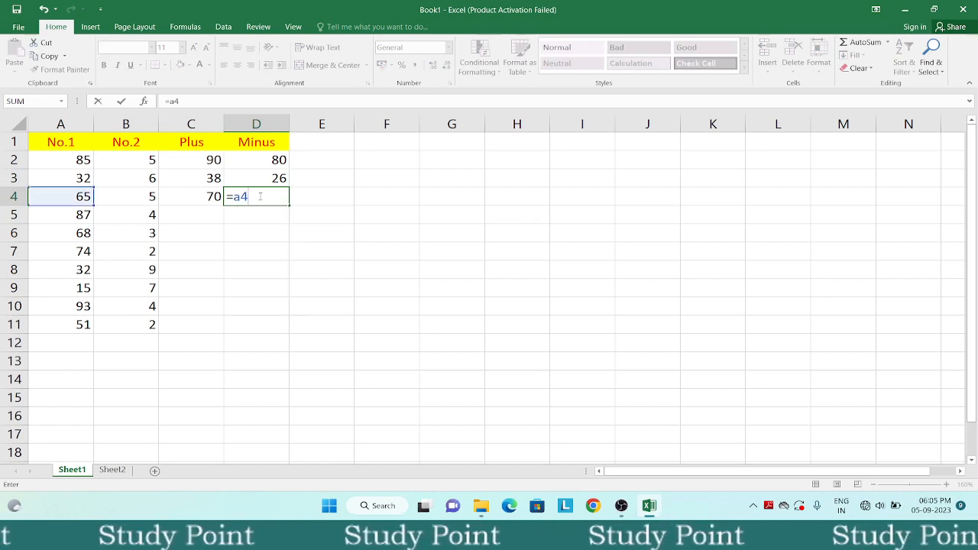
pyautogui.press('Return')
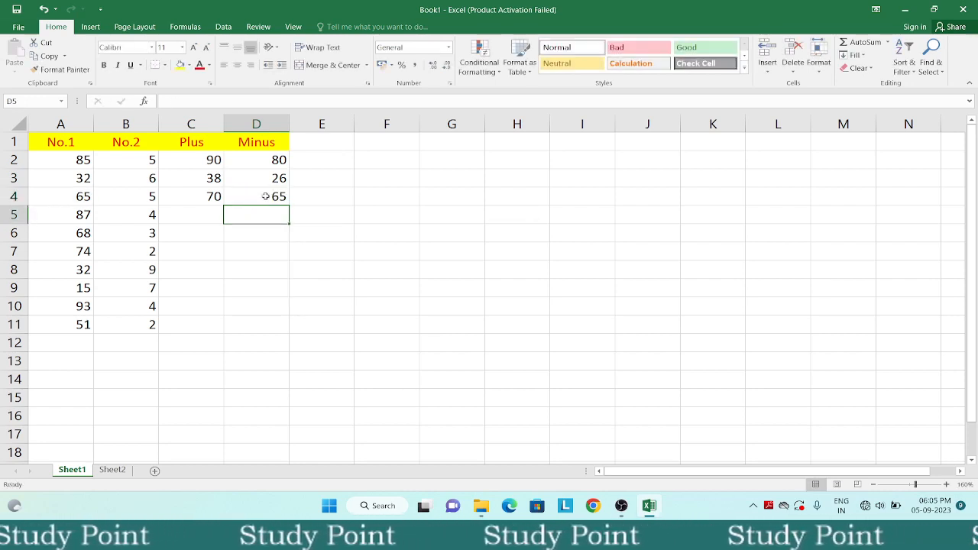
pyautogui.click(265, 196)
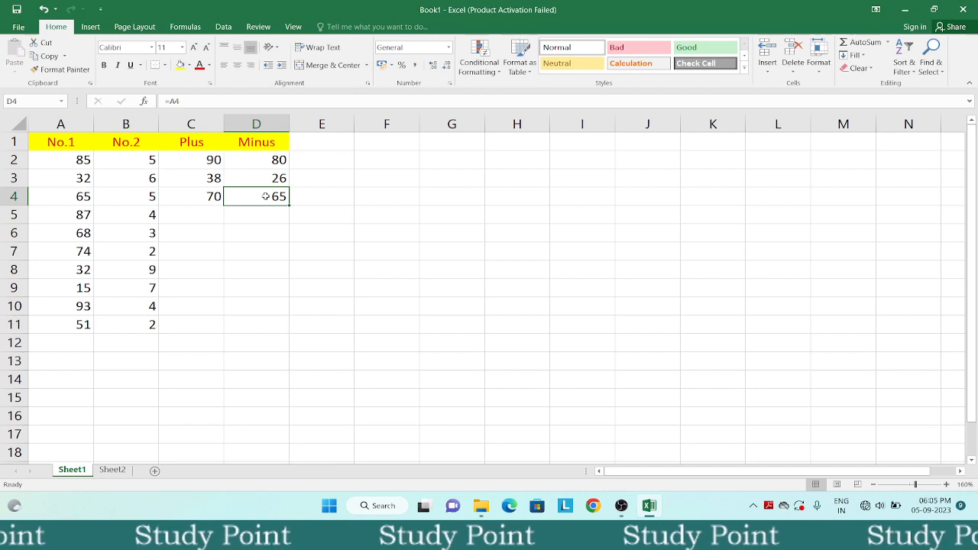
pyautogui.write('15')
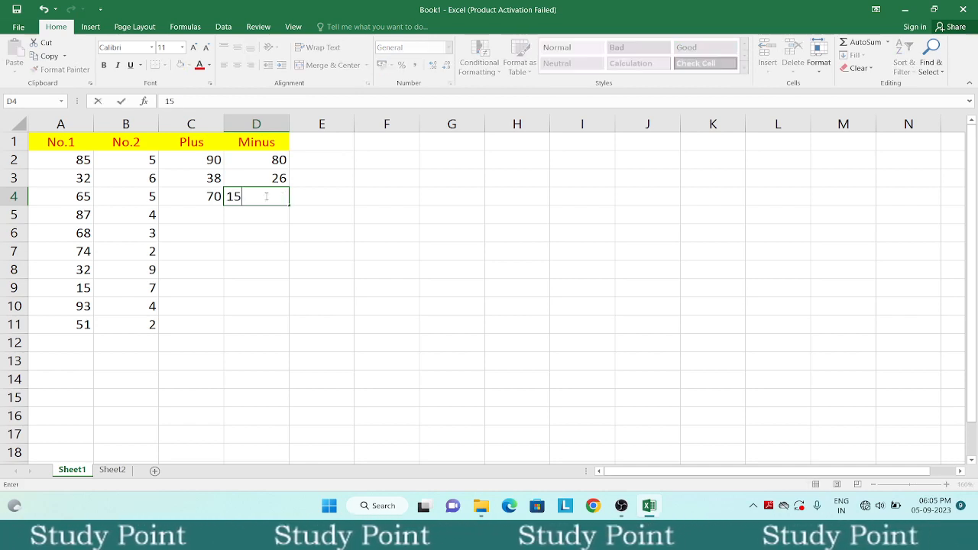
pyautogui.press('Escape')
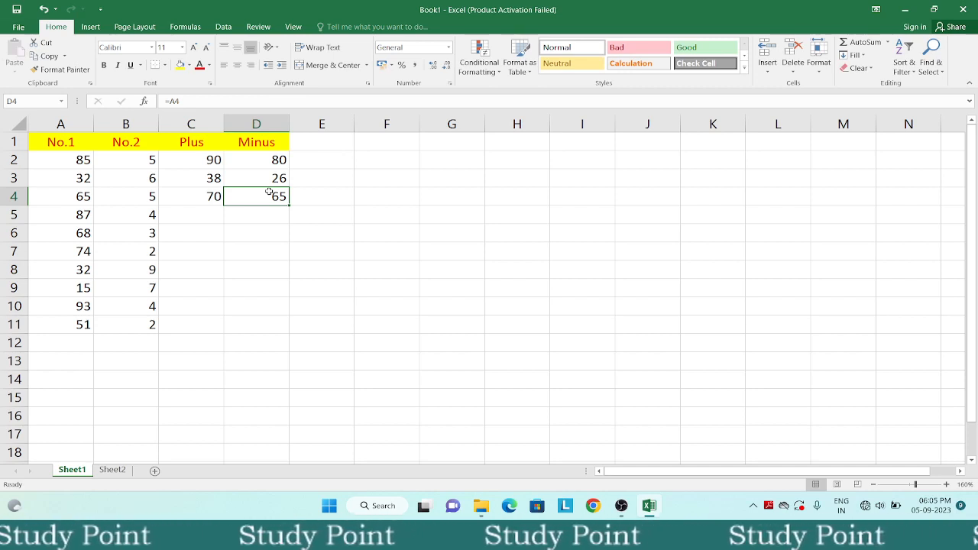
# Extend the formula in cell D4 to =A4+B4, picking the number in column B as the second reference.
pyautogui.click(184, 102)
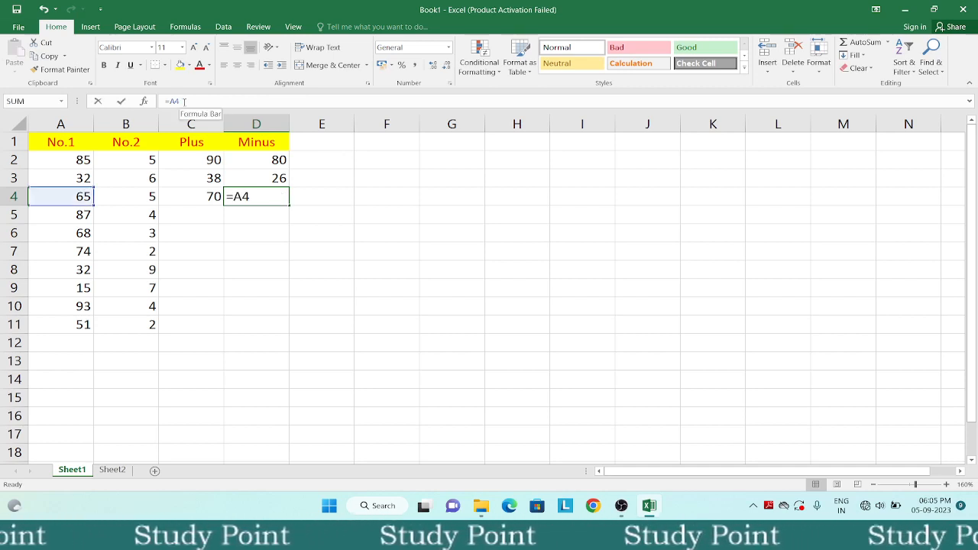
pyautogui.write('+')
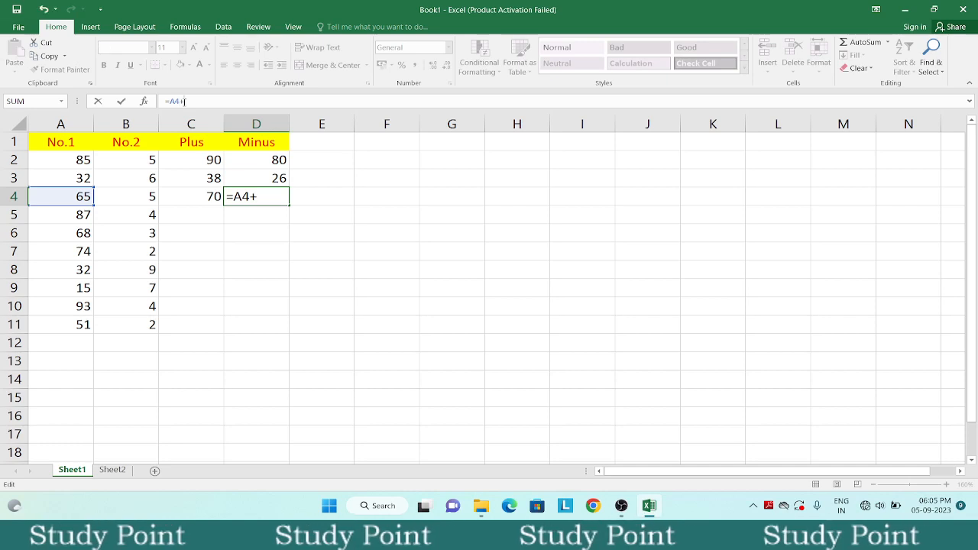
pyautogui.click(123, 198)
pyautogui.press('Return')
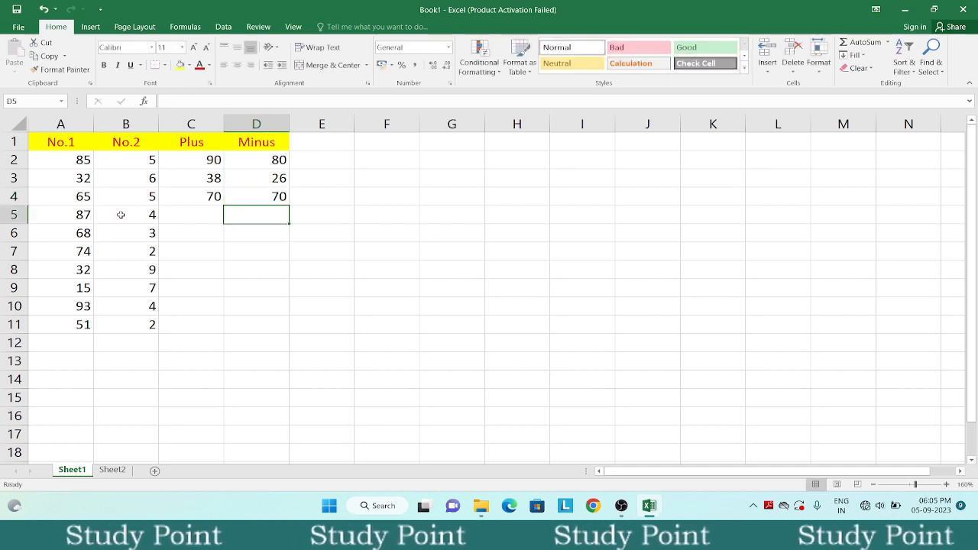
# Replace the +B4 part of the formula in cell D4 with a subtraction so it reads =A4-B4, picking B4 as the reference.
pyautogui.doubleClick(270, 196)
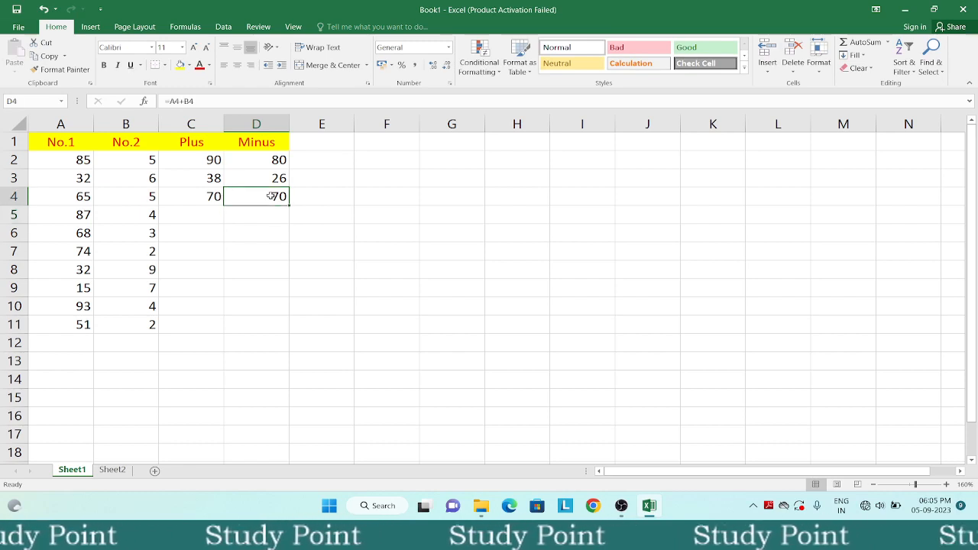
pyautogui.press('BackSpace')
pyautogui.press('BackSpace')
pyautogui.press('BackSpace')
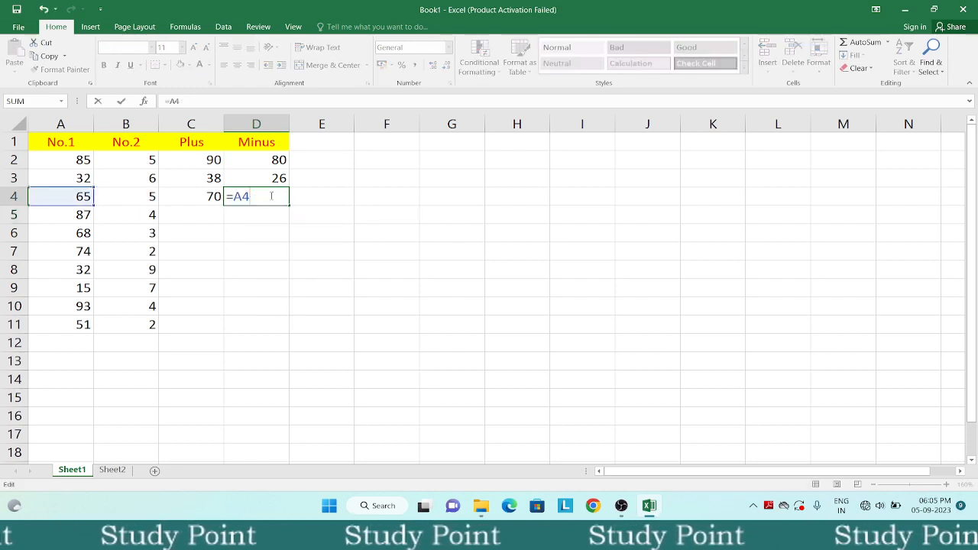
pyautogui.write('-')
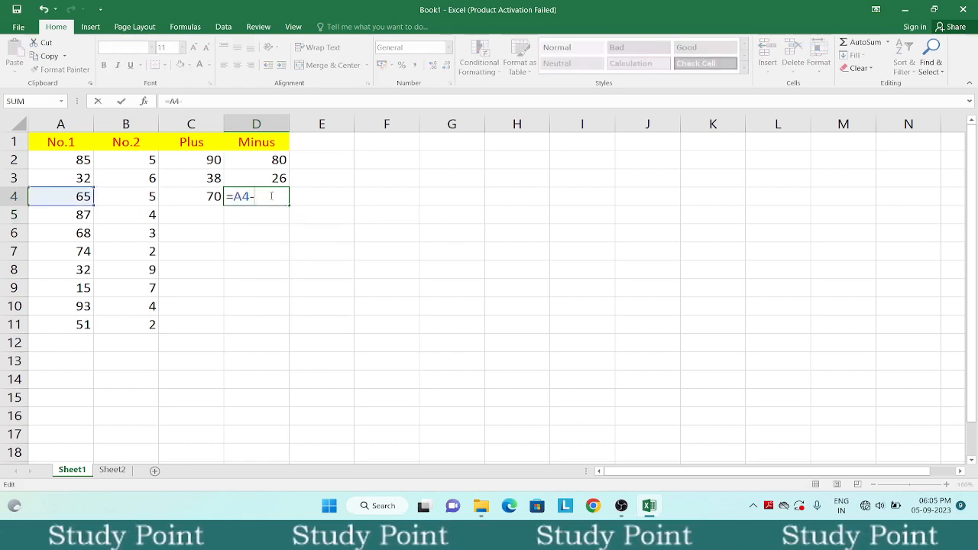
pyautogui.click(127, 197)
pyautogui.press('Return')
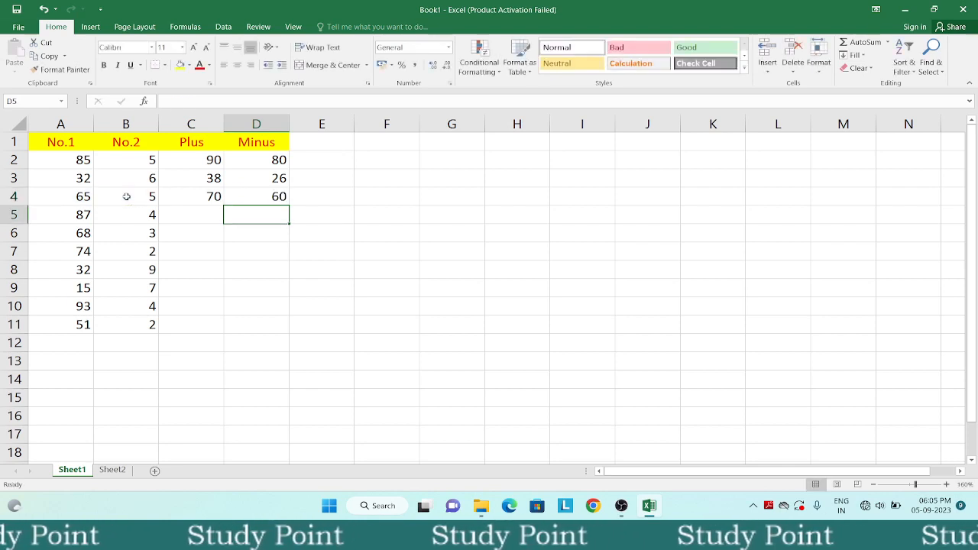
pyautogui.click(326, 142)
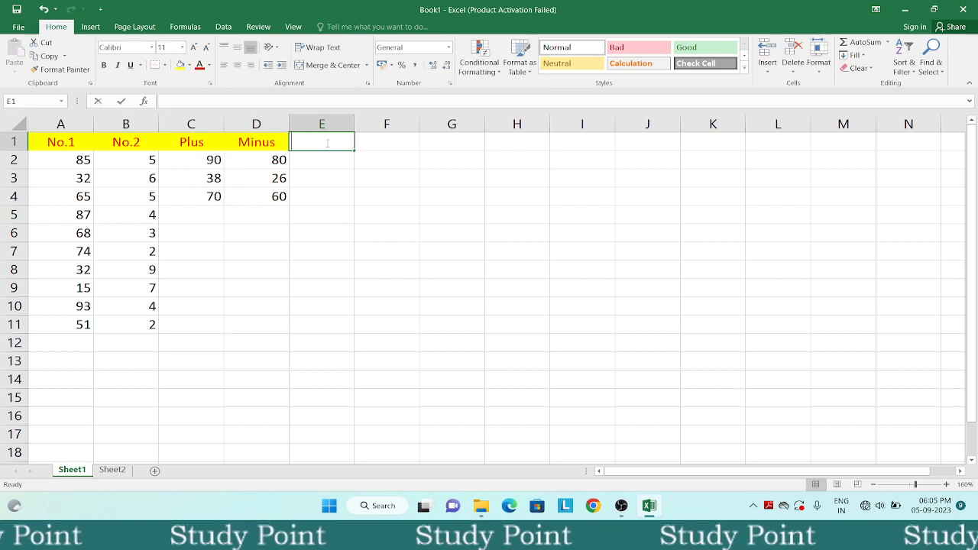
pyautogui.write('Mul')
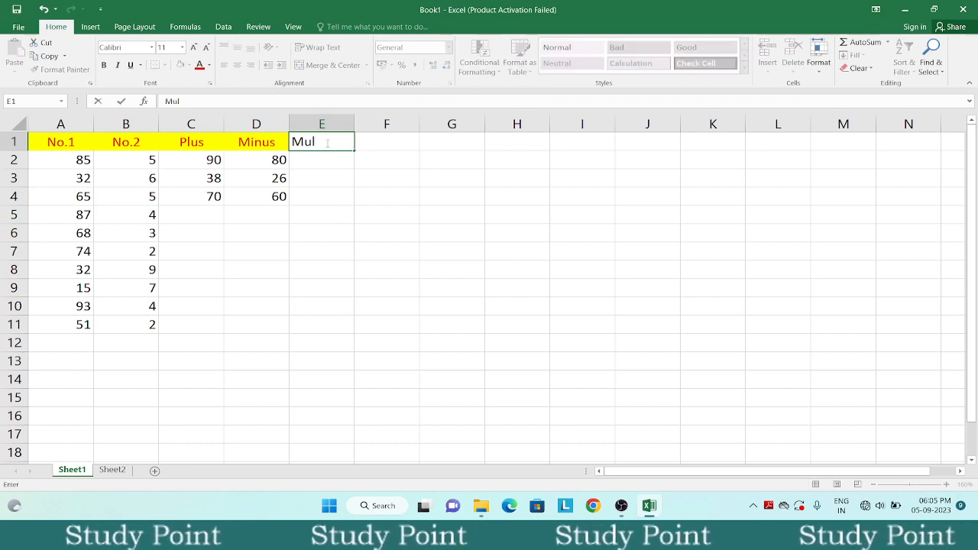
pyautogui.write('tiply')
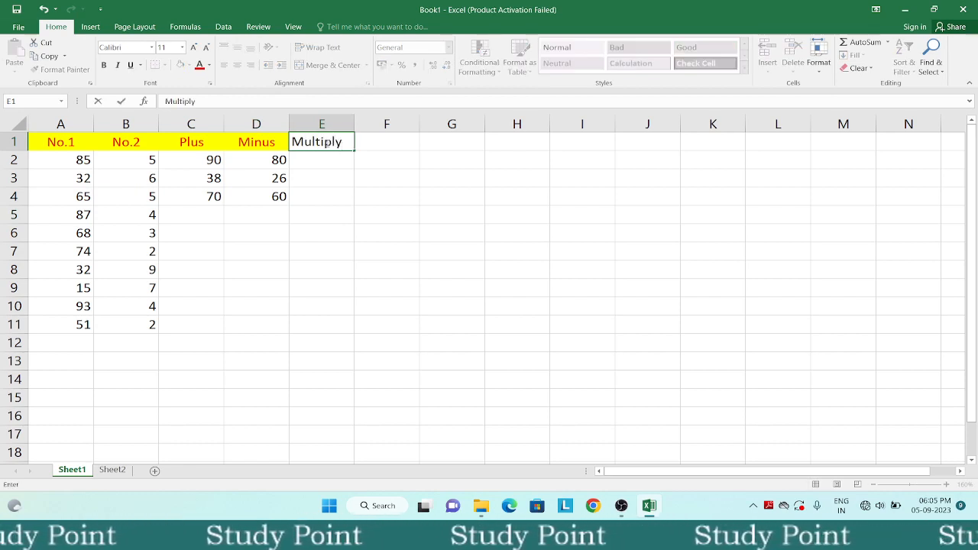
pyautogui.press('BackSpace')
pyautogui.press('BackSpace')
pyautogui.press('BackSpace')
pyautogui.press('BackSpace')
pyautogui.press('BackSpace')
pyautogui.press('BackSpace')
pyautogui.press('BackSpace')
pyautogui.press('BackSpace')
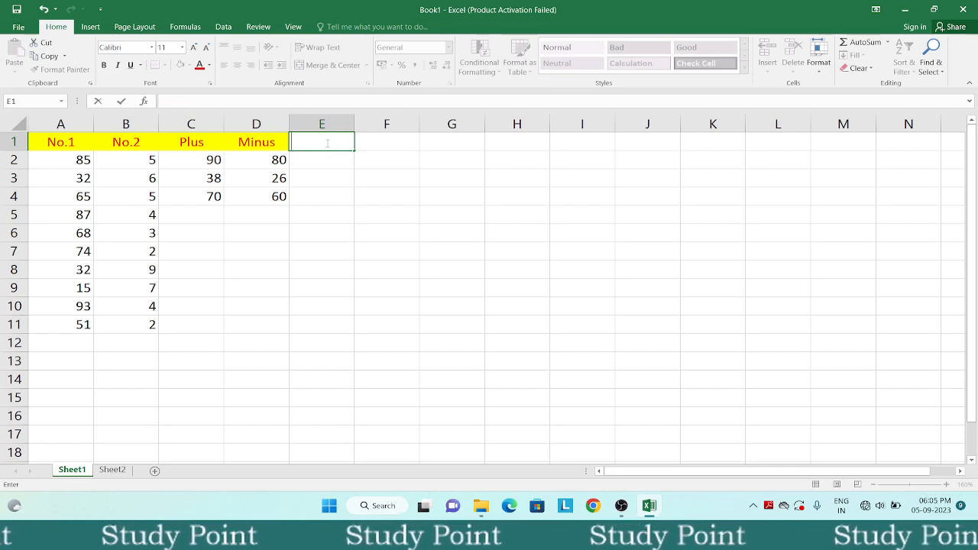
# Enter the header Multiplication in cell E1.
pyautogui.write('Mu')
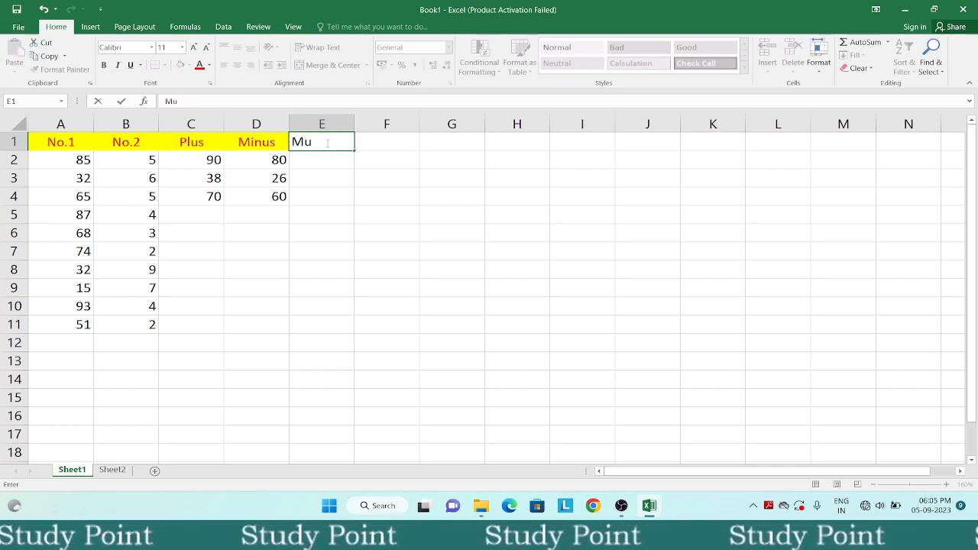
pyautogui.write('ltipl')
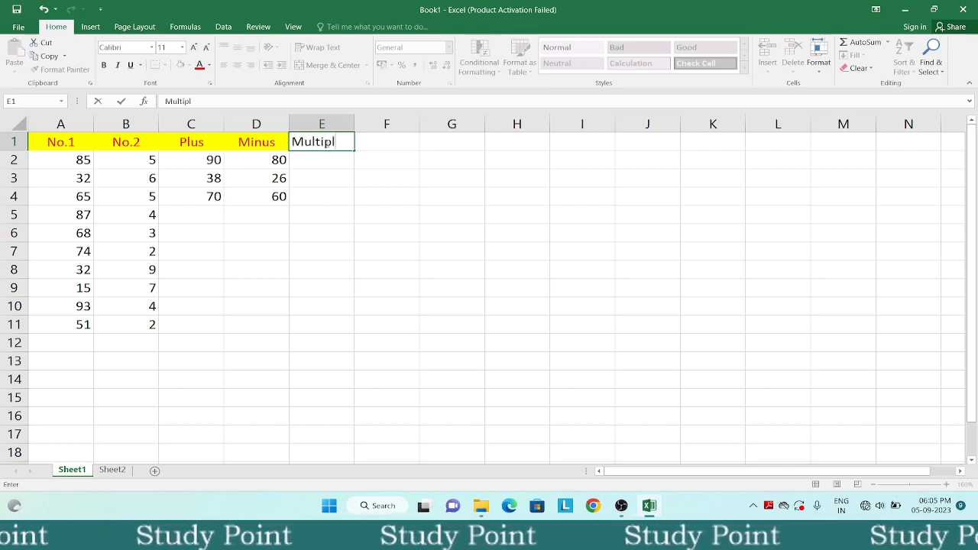
pyautogui.write('ication')
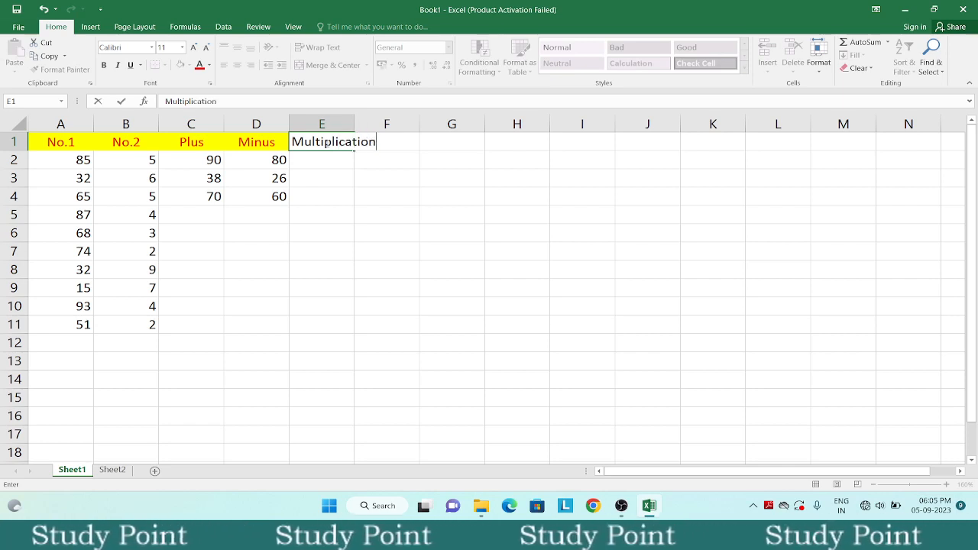
pyautogui.press('Return')
# Enter the header Division in cell F1, beside the Multiplication header.
pyautogui.click(326, 143)
pyautogui.press('Right')
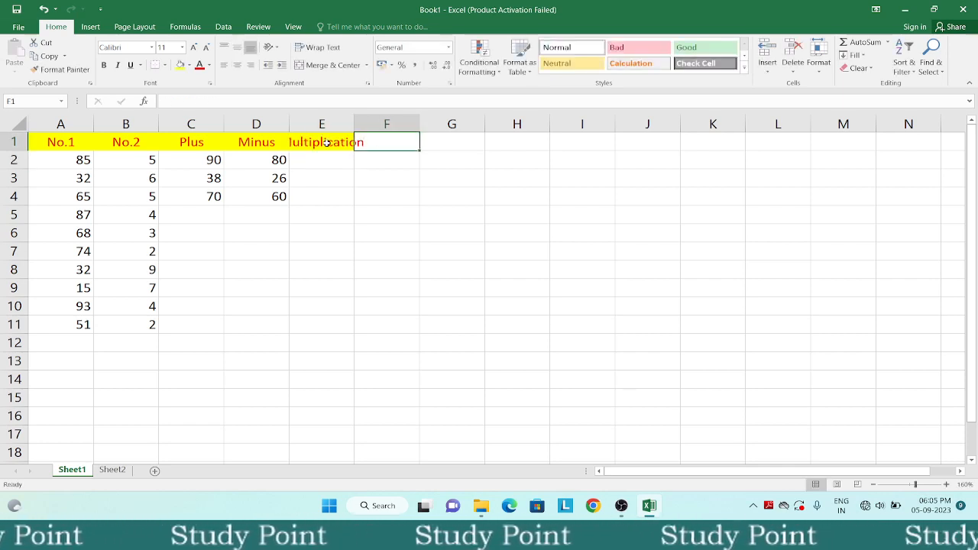
pyautogui.write('Di')
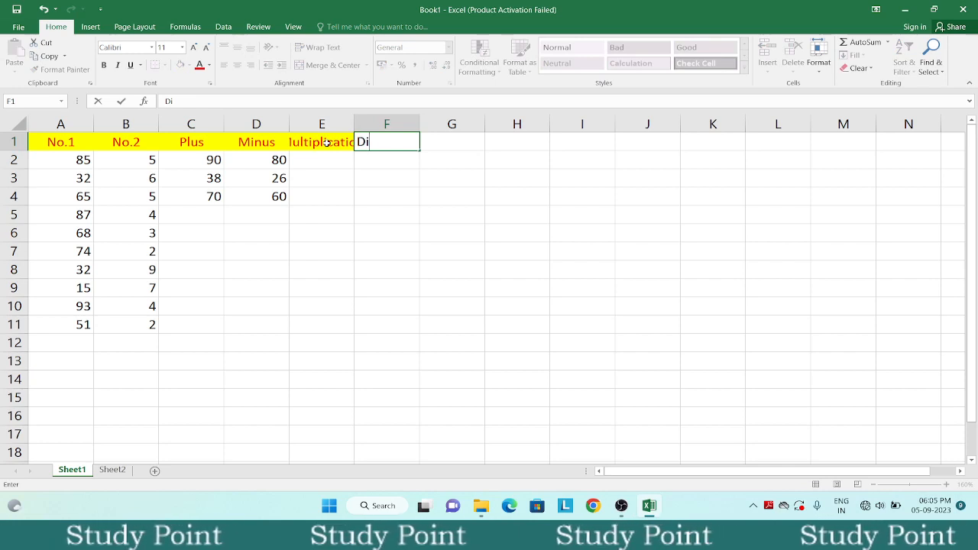
pyautogui.write('vi')
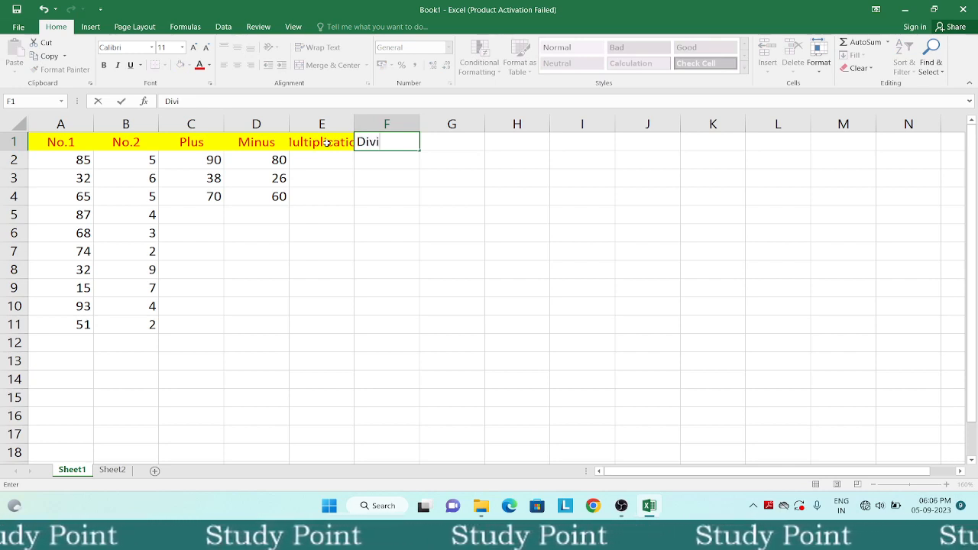
pyautogui.press('BackSpace')
pyautogui.write('ide')
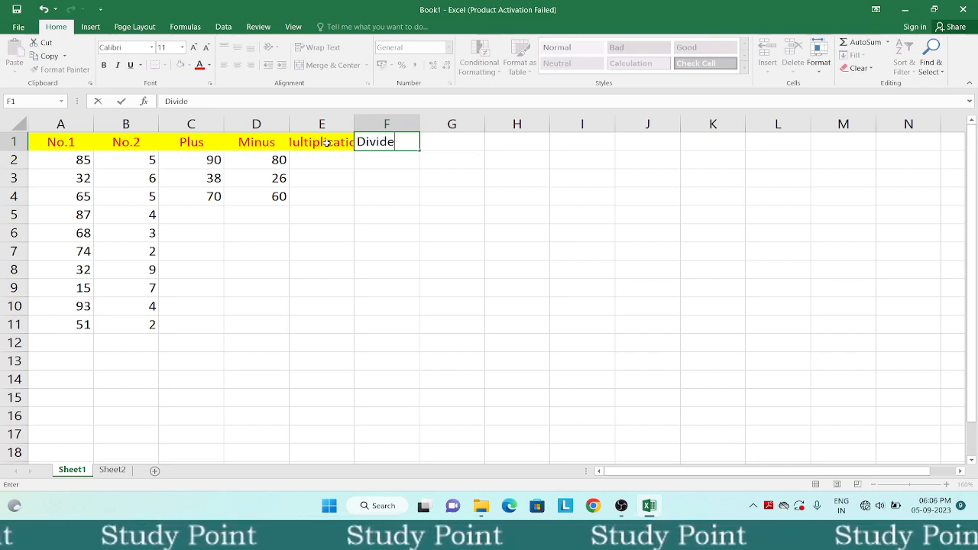
pyautogui.press('BackSpace')
pyautogui.press('BackSpace')
pyautogui.press('BackSpace')
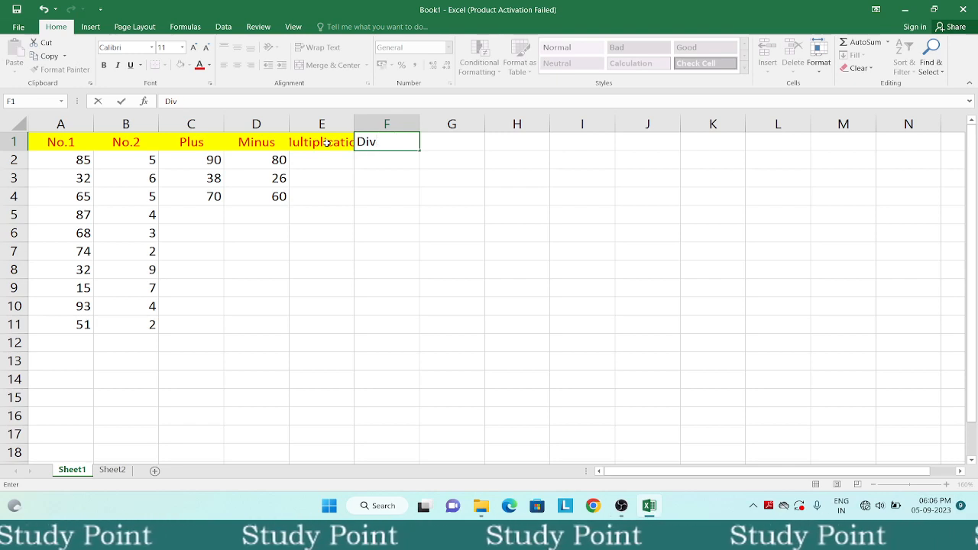
pyautogui.write('ision')
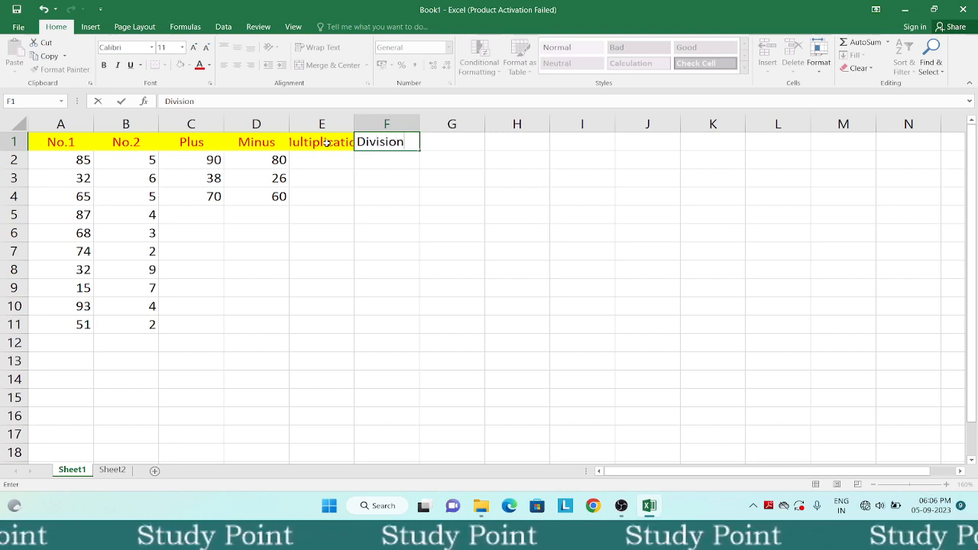
pyautogui.press('Return')
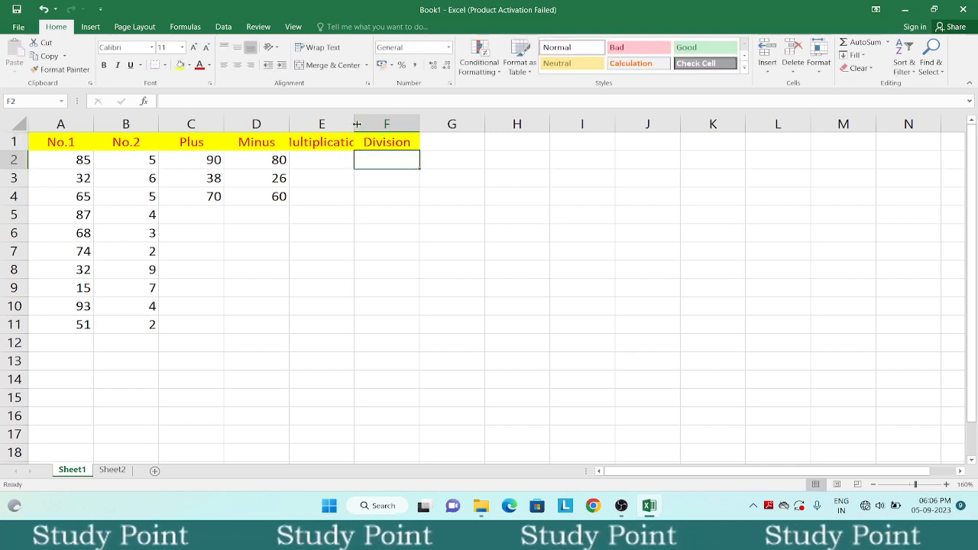
# Auto-fit column E to the Multiplication header and narrow the column again, leaving the header cell E1 selected.
pyautogui.doubleClick(356, 124)
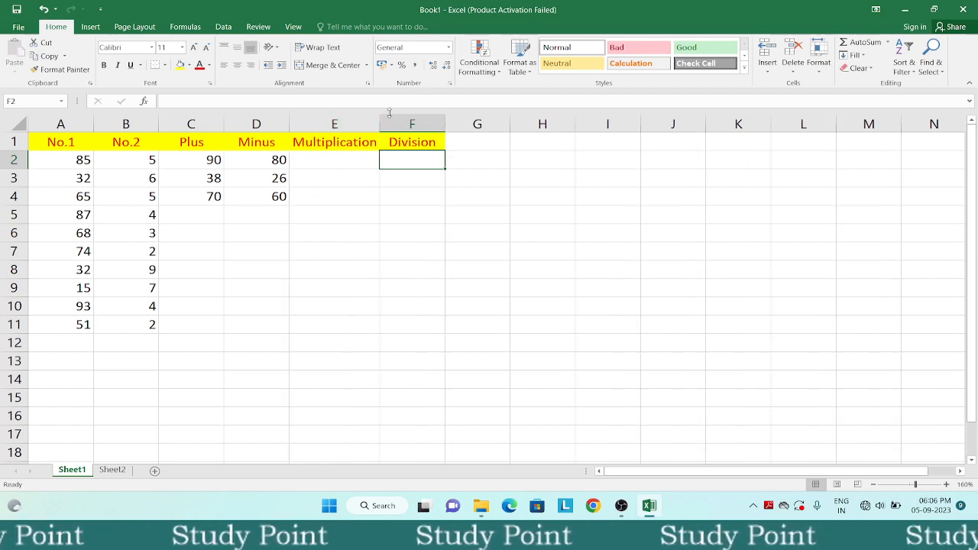
pyautogui.moveTo(379, 119); pyautogui.dragTo(351, 122)
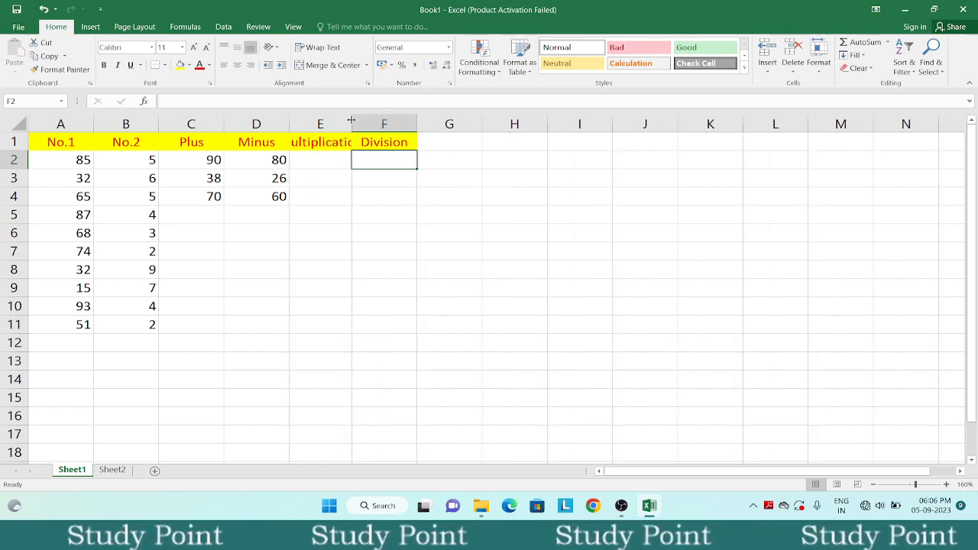
pyautogui.click(313, 143)
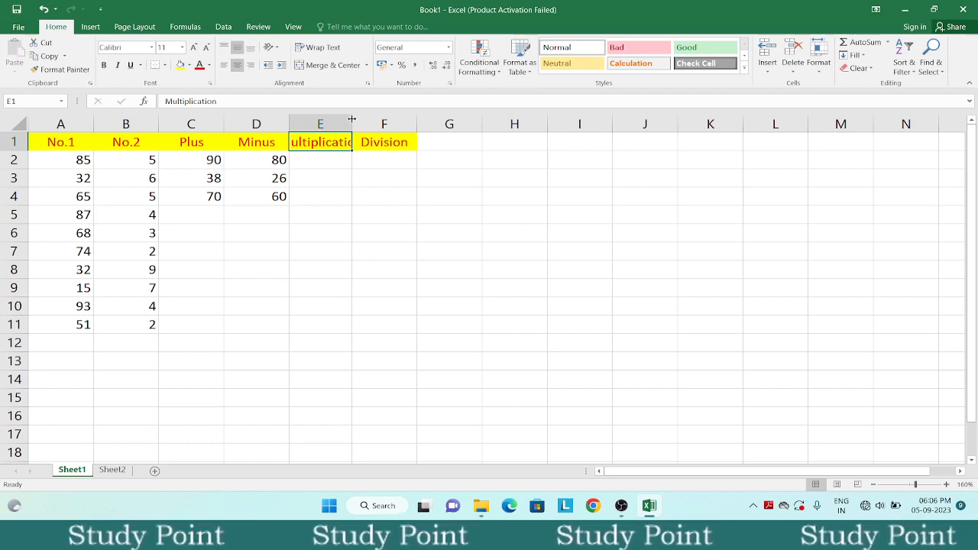
# Widen column E by hand and auto-fit its width to the Multiplication header.
pyautogui.moveTo(351, 119); pyautogui.dragTo(376, 123)
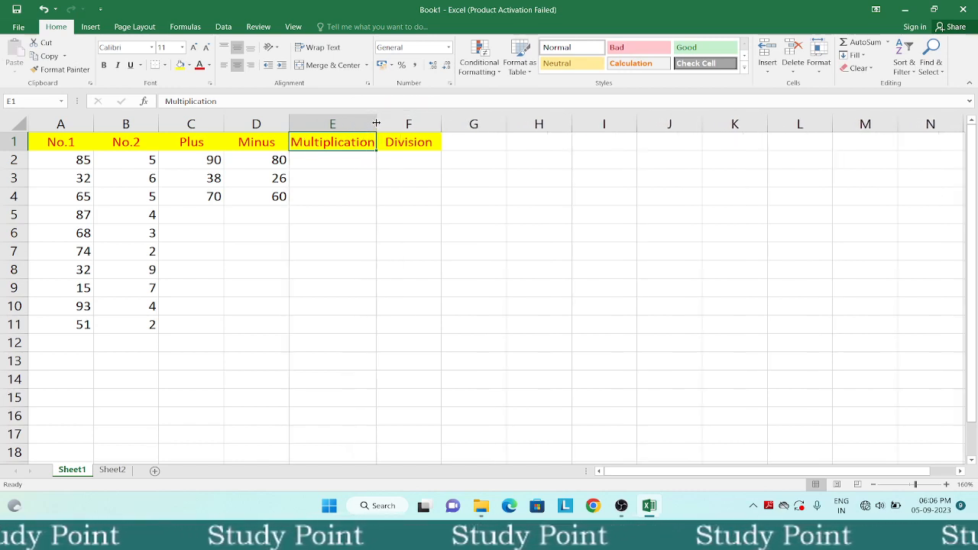
pyautogui.click(376, 123)
pyautogui.doubleClick(376, 123)
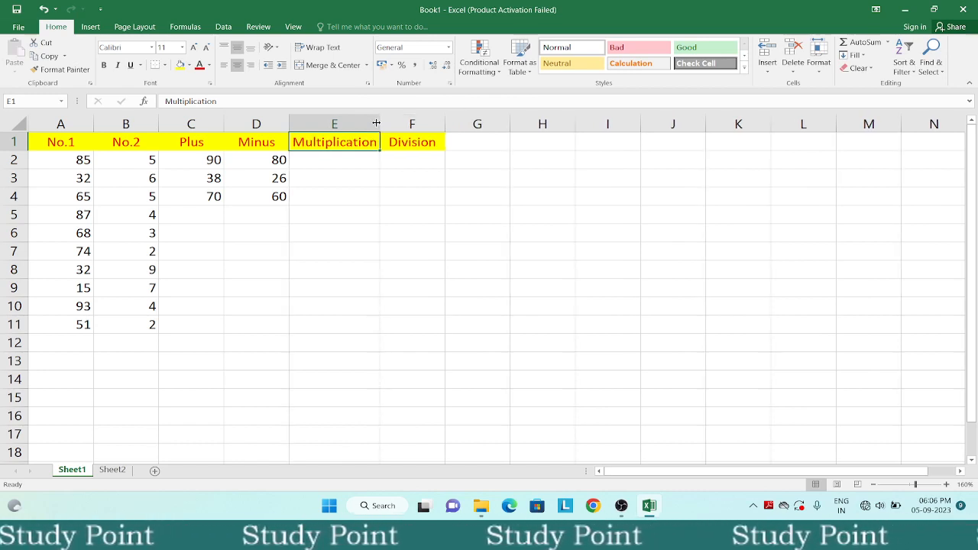
# Enter the multiplication formula =a2*b2 in cell E2 of the Multiplication column and reselect the cell to check it.
pyautogui.click(305, 162)
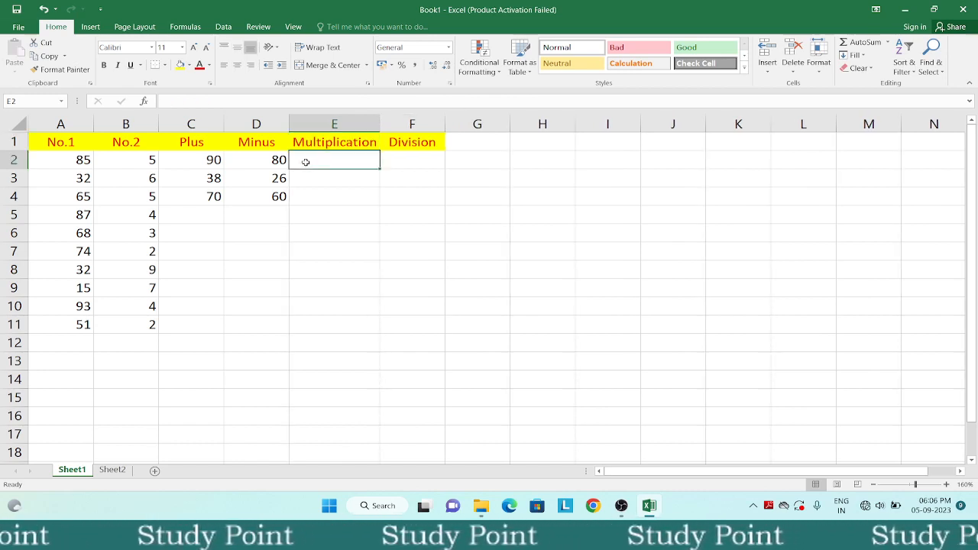
pyautogui.write('=')
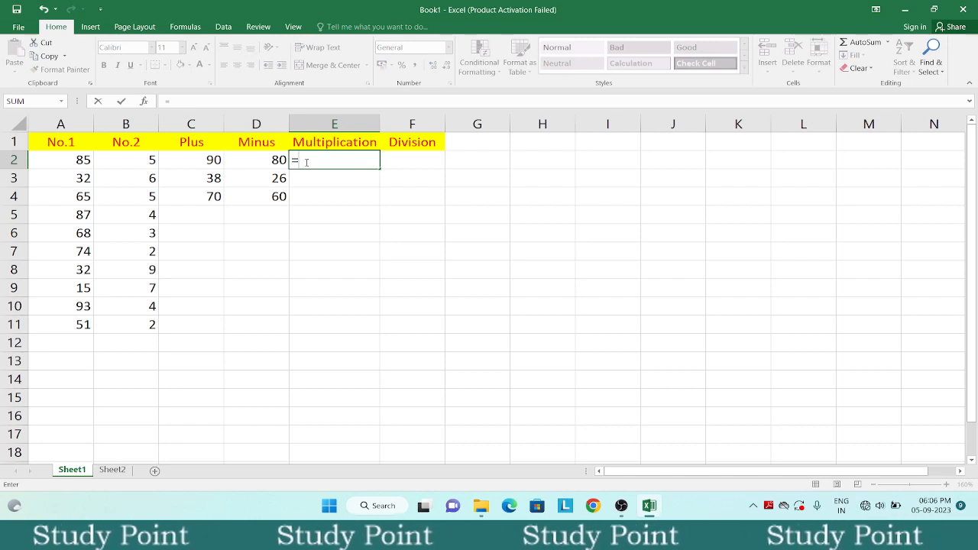
pyautogui.write('a1')
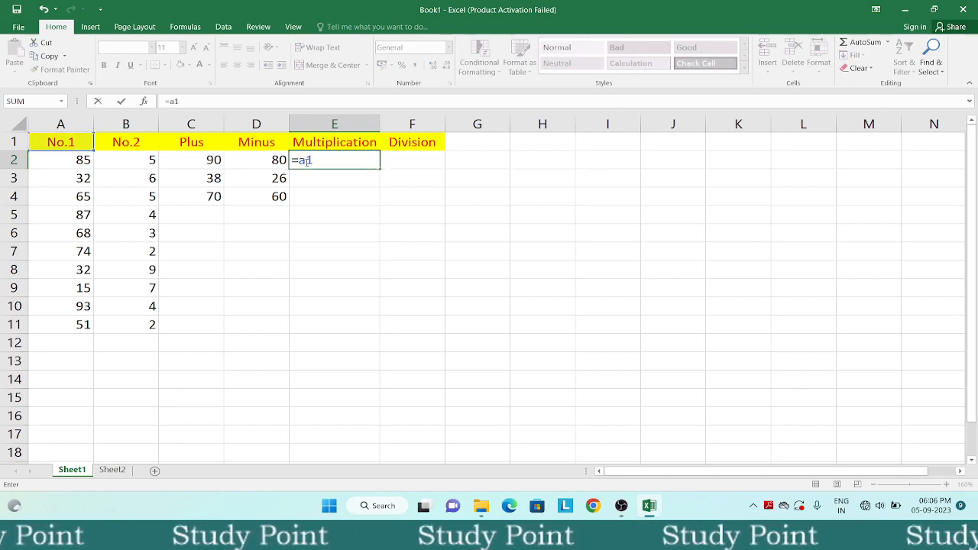
pyautogui.press('BackSpace')
pyautogui.write('2')
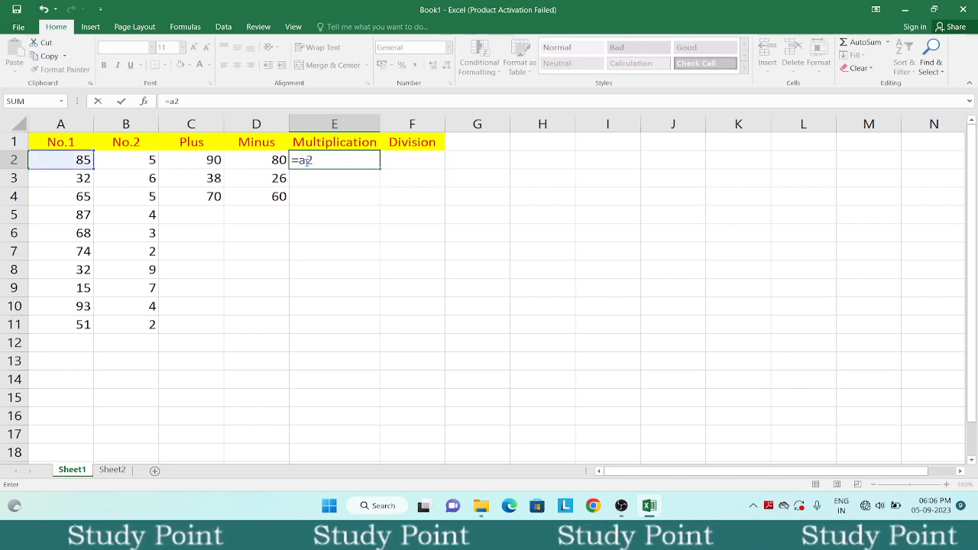
pyautogui.write('*b2')
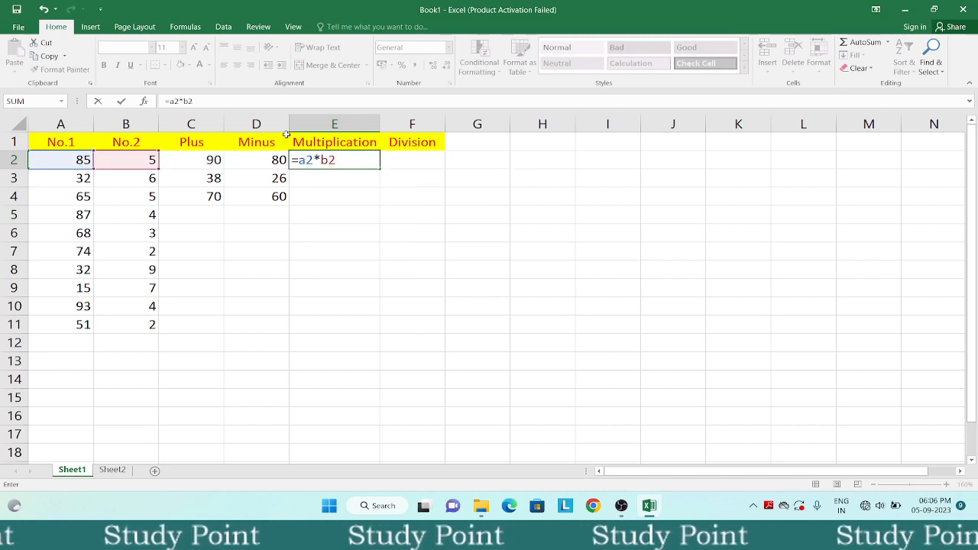
pyautogui.press('Return')
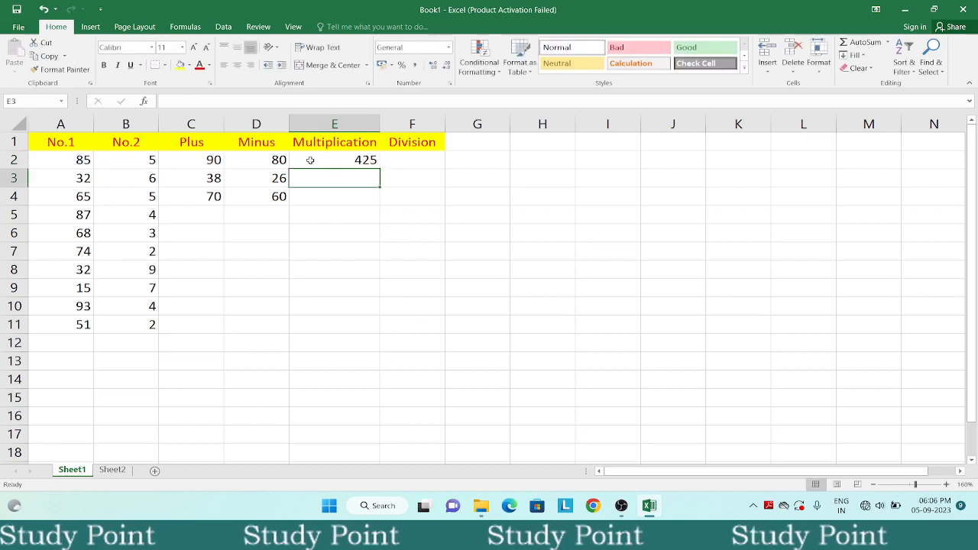
pyautogui.click(345, 159)
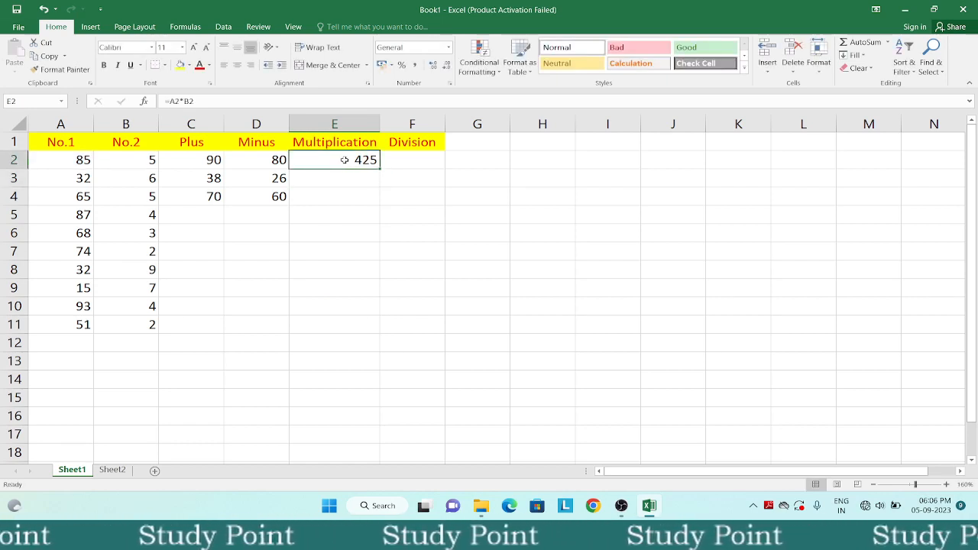
# Enter the multiplication formula =a3*b3 in cell E3 of the Multiplication column.
pyautogui.click(346, 184)
pyautogui.write('=')
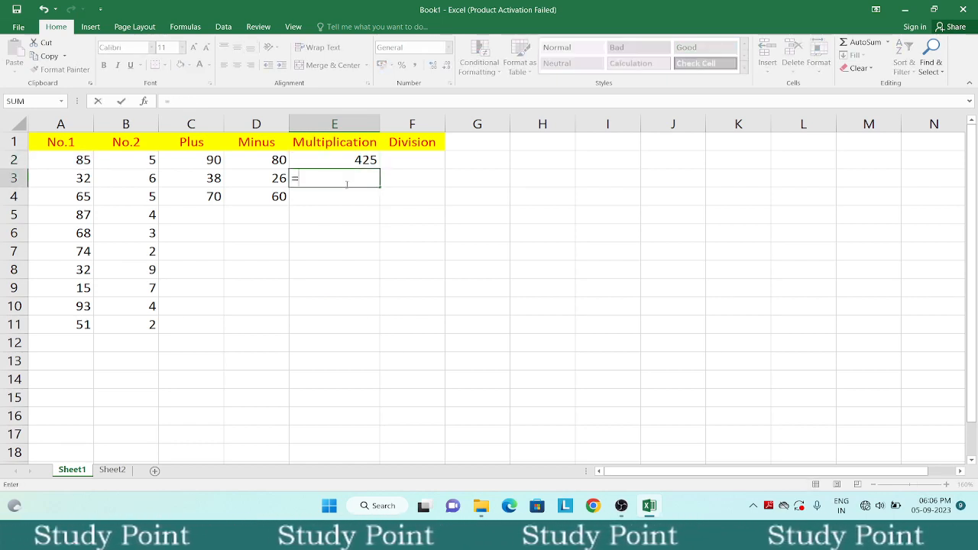
pyautogui.write('a3')
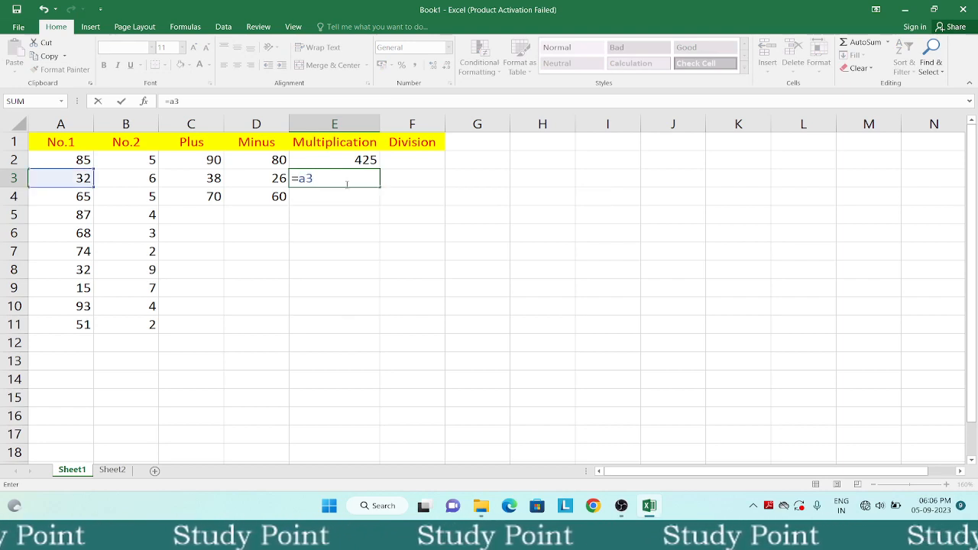
pyautogui.write('*b3')
pyautogui.press('Return')
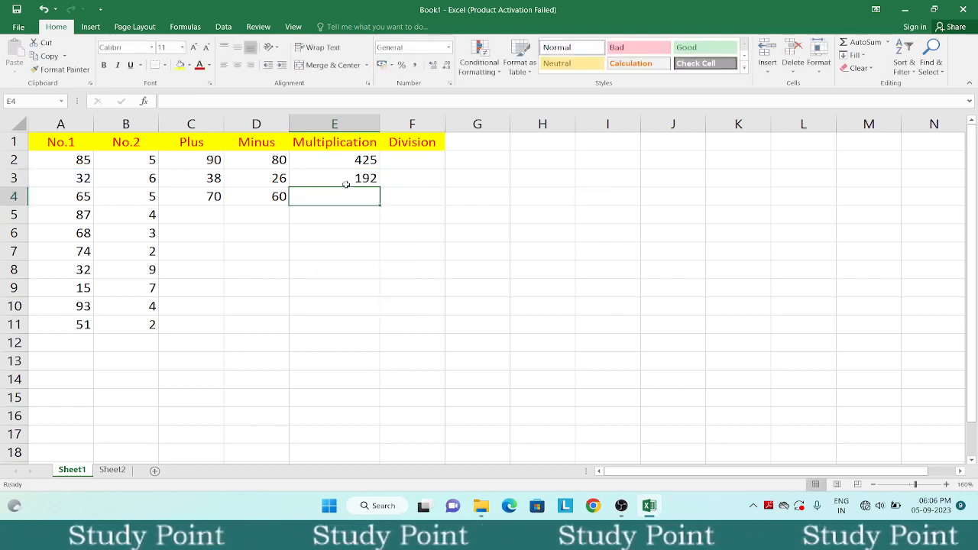
# Enter the multiplication formula =a4*b4 in cell E4 of the Multiplication column.
pyautogui.click(406, 158)
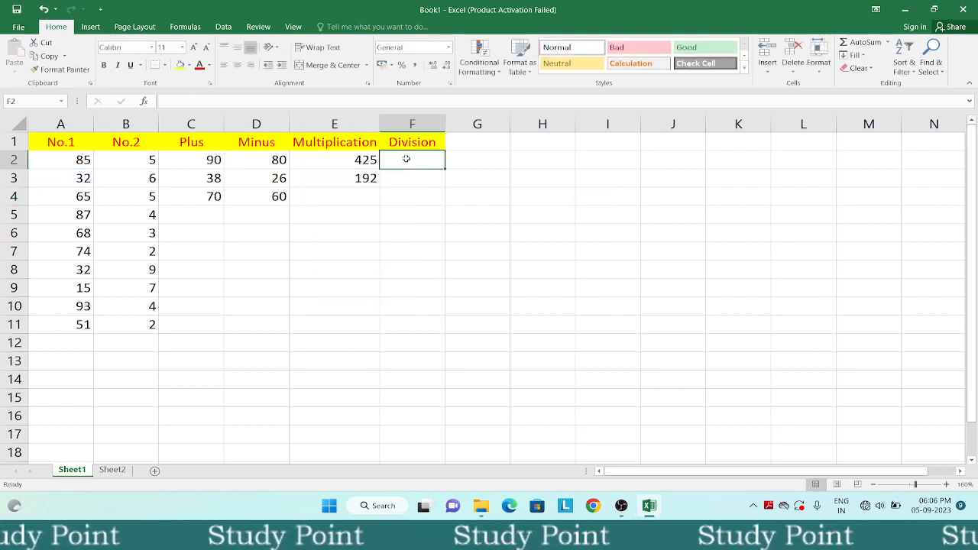
pyautogui.click(350, 197)
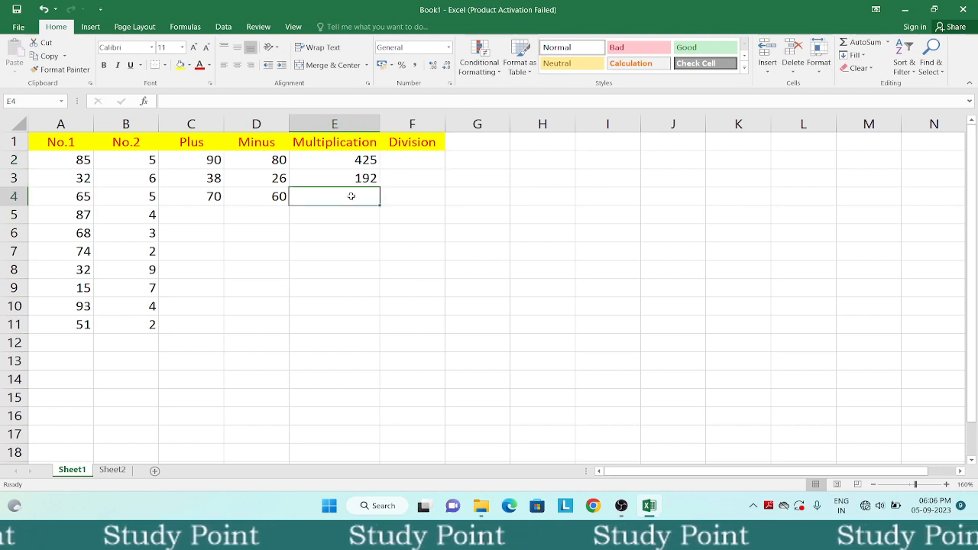
pyautogui.write('=a4')
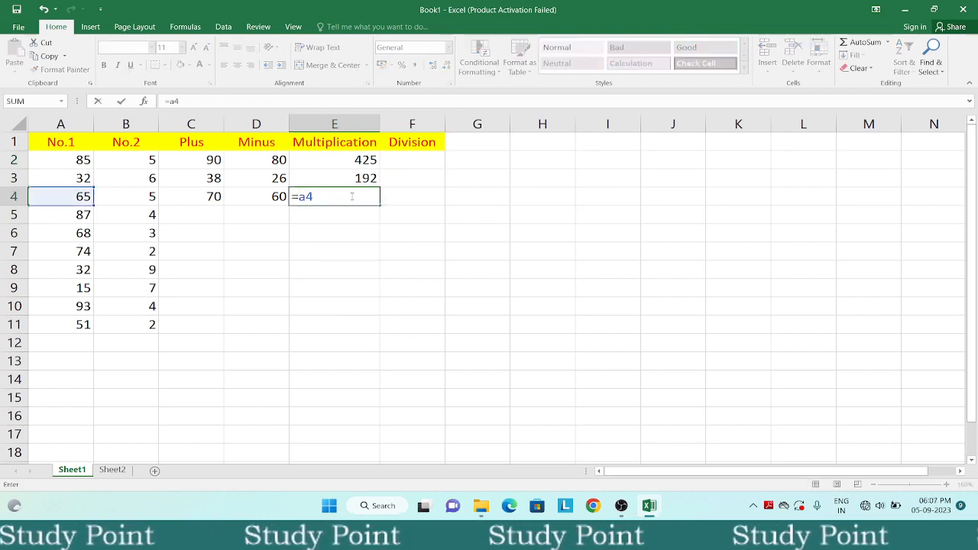
pyautogui.write('*b4')
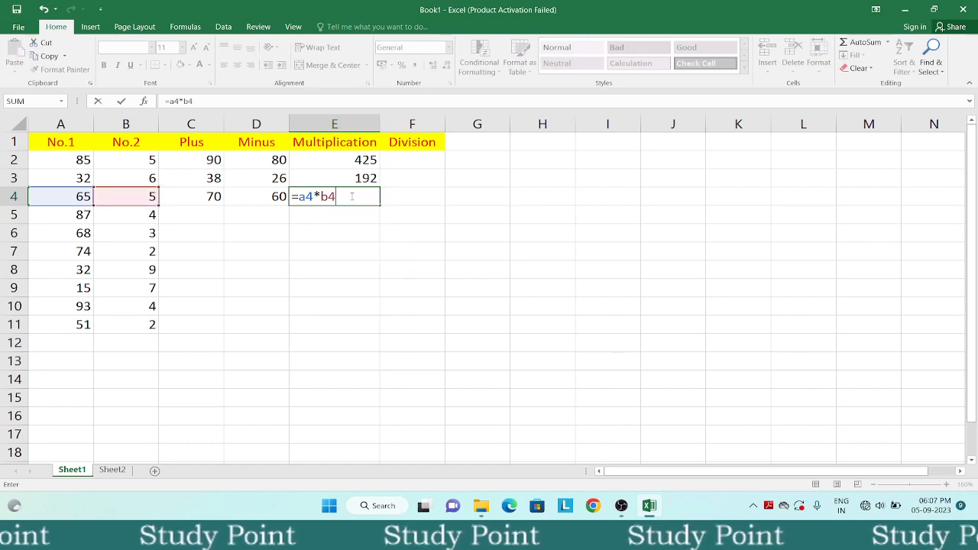
pyautogui.press('Return')
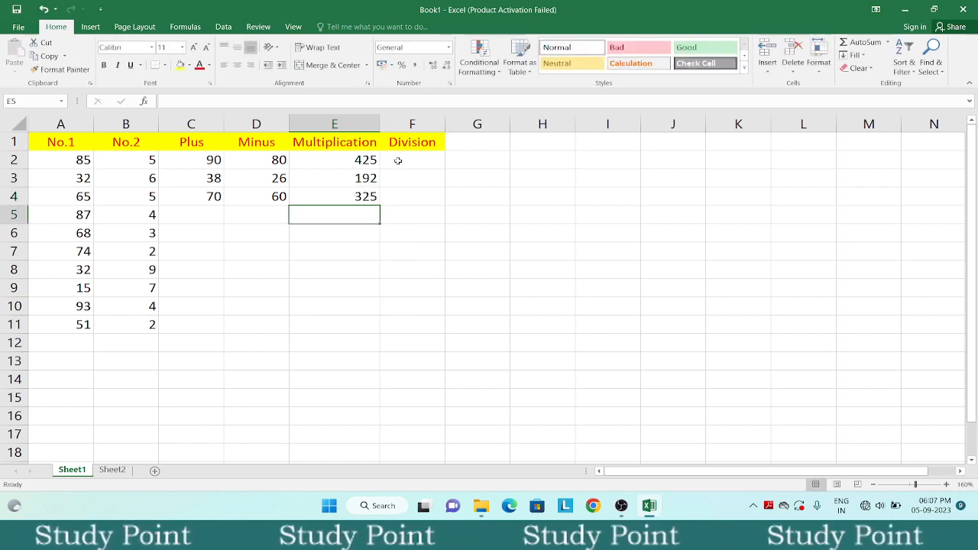
# Enter the division formula =a2/b2 in cell F2 of the Division column.
pyautogui.click(397, 161)
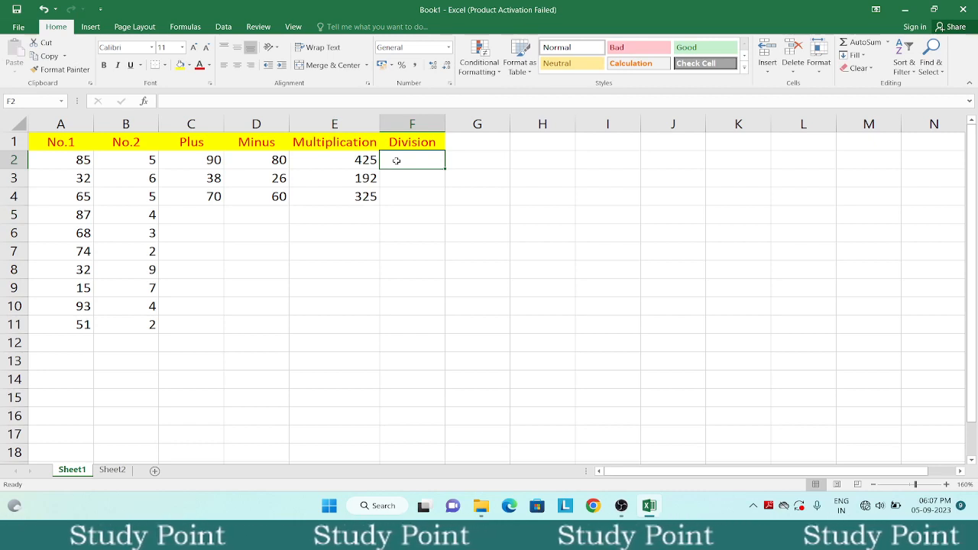
pyautogui.write('=')
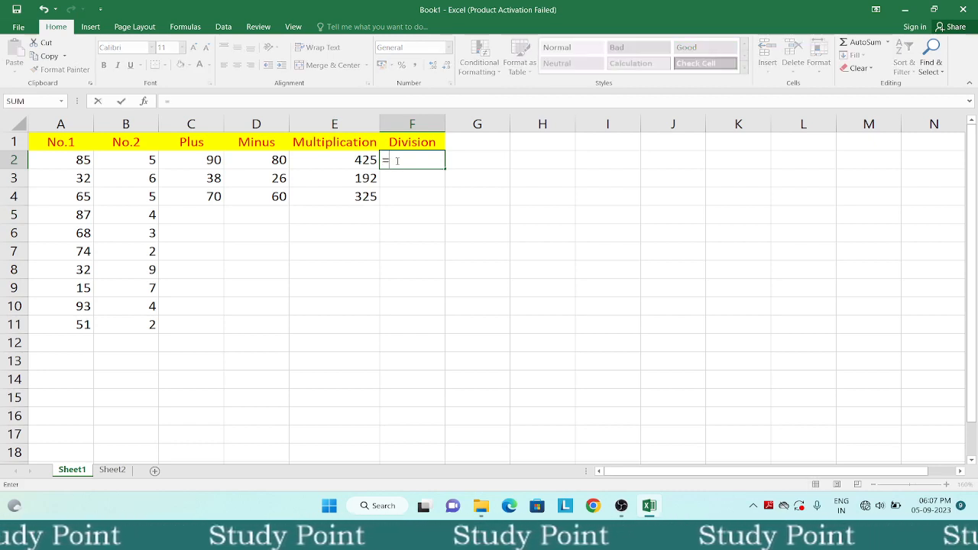
pyautogui.write('a1')
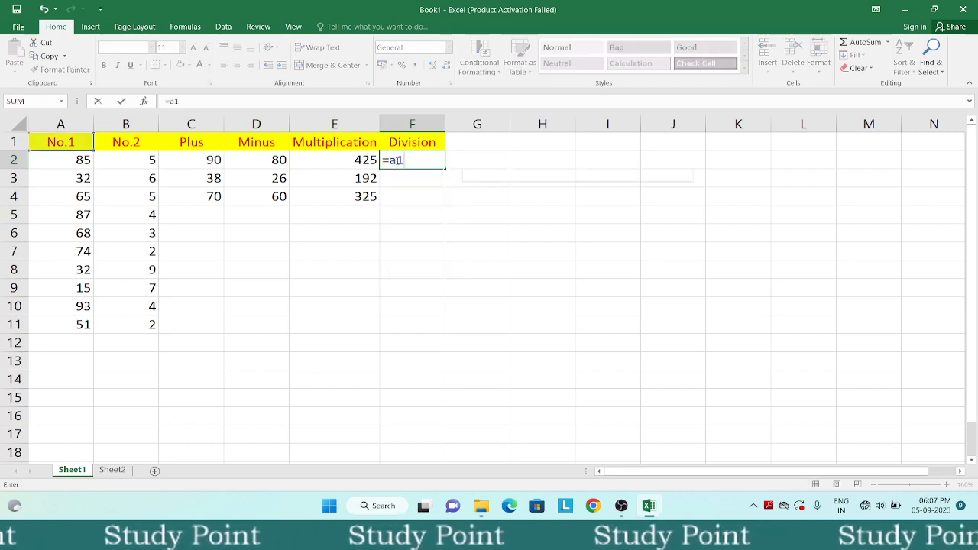
pyautogui.press('BackSpace')
pyautogui.write('2/')
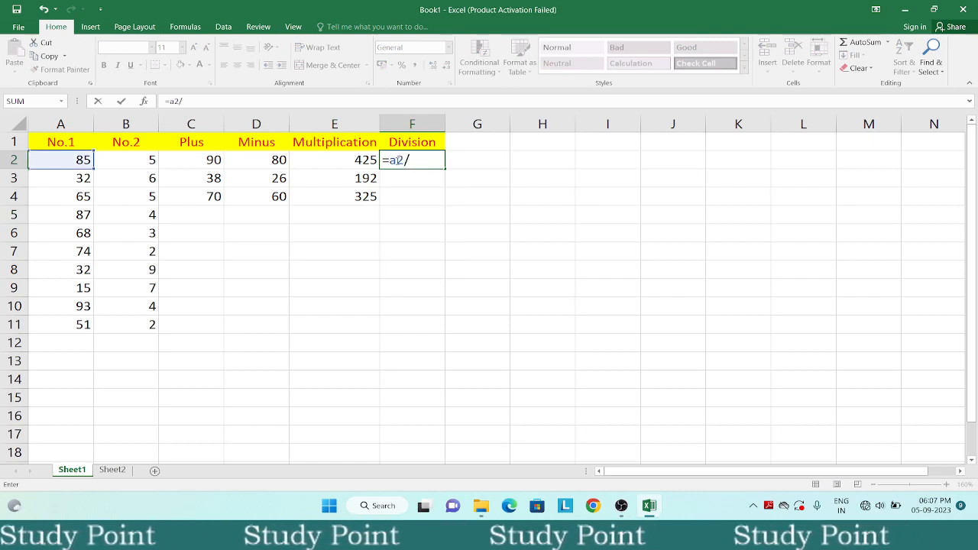
pyautogui.write('b2')
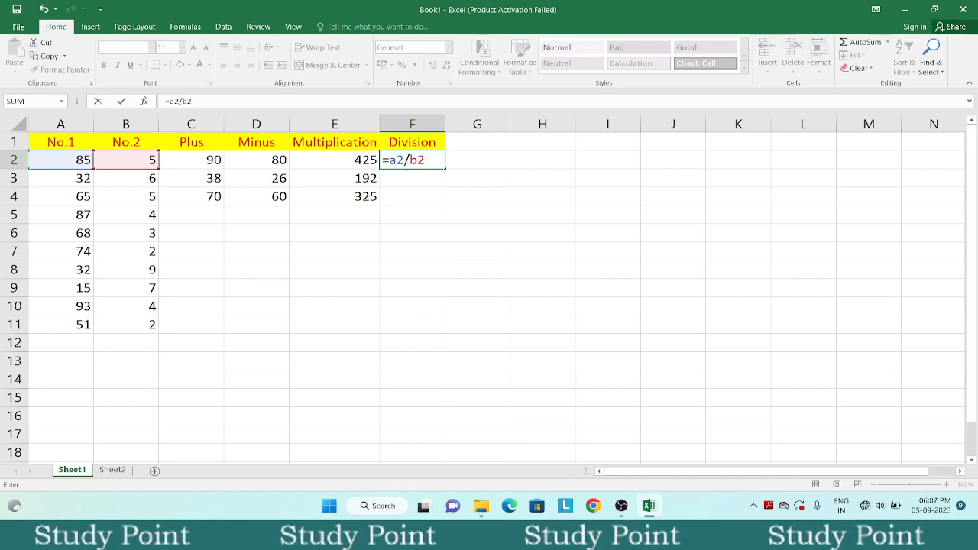
pyautogui.press('Return')
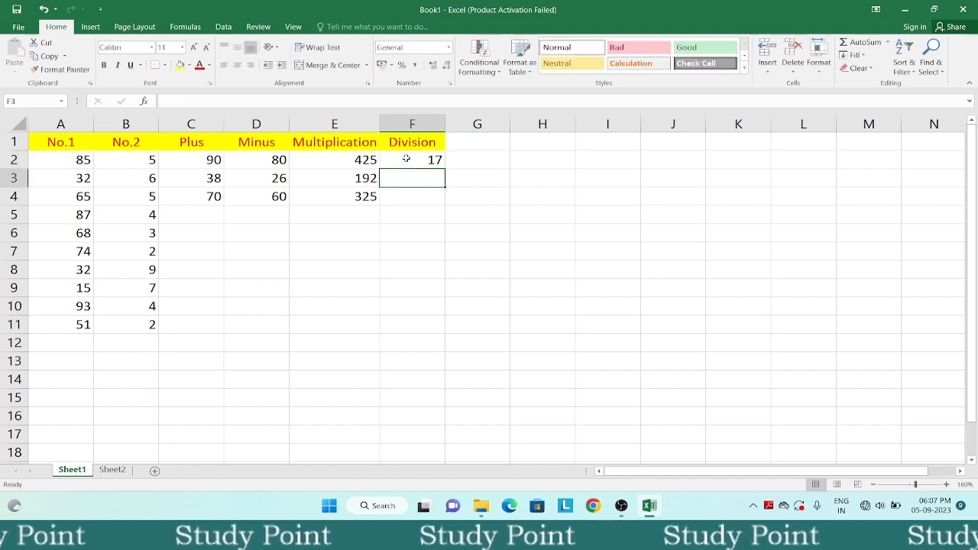
# Enter the division formula =a3/b3 in cell F3 of the Division column.
pyautogui.write('=')
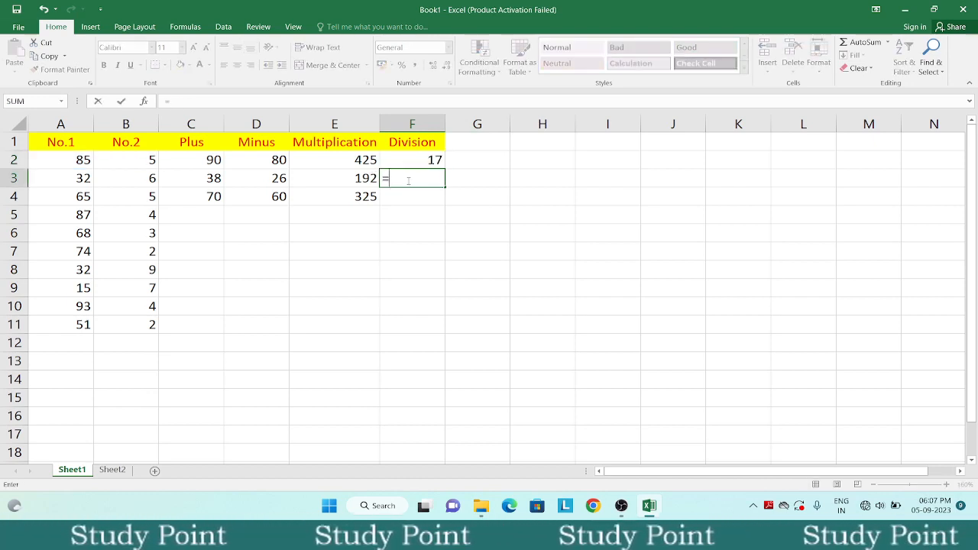
pyautogui.write('a3')
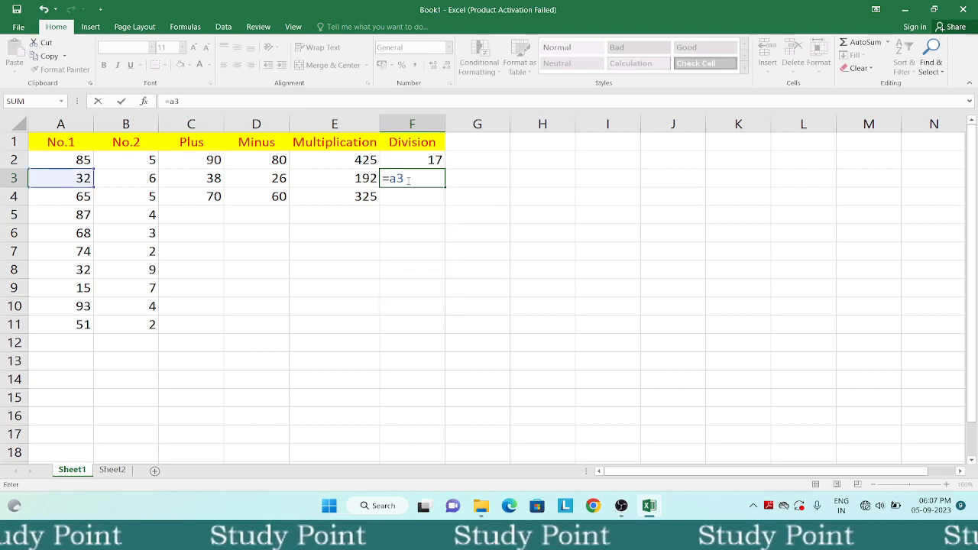
pyautogui.write('/b3')
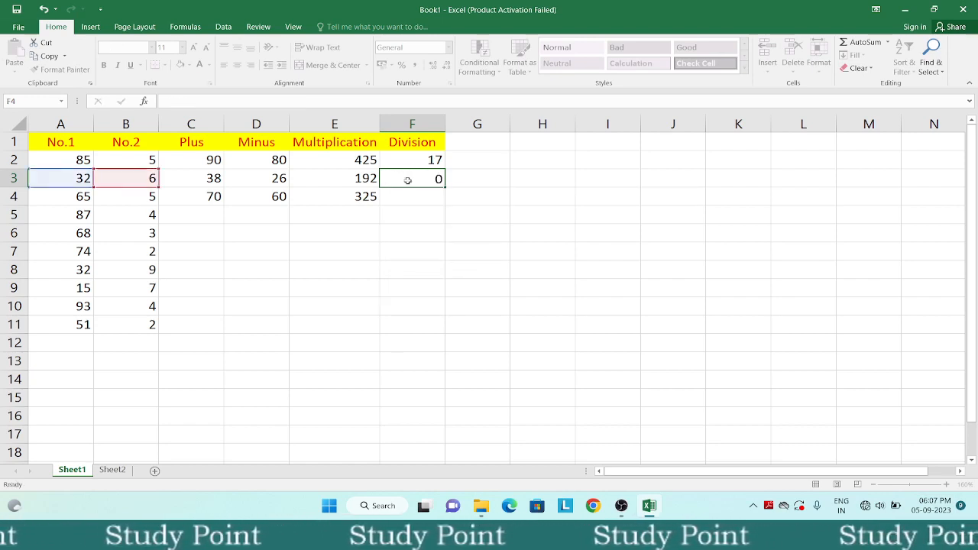
pyautogui.press('Return')
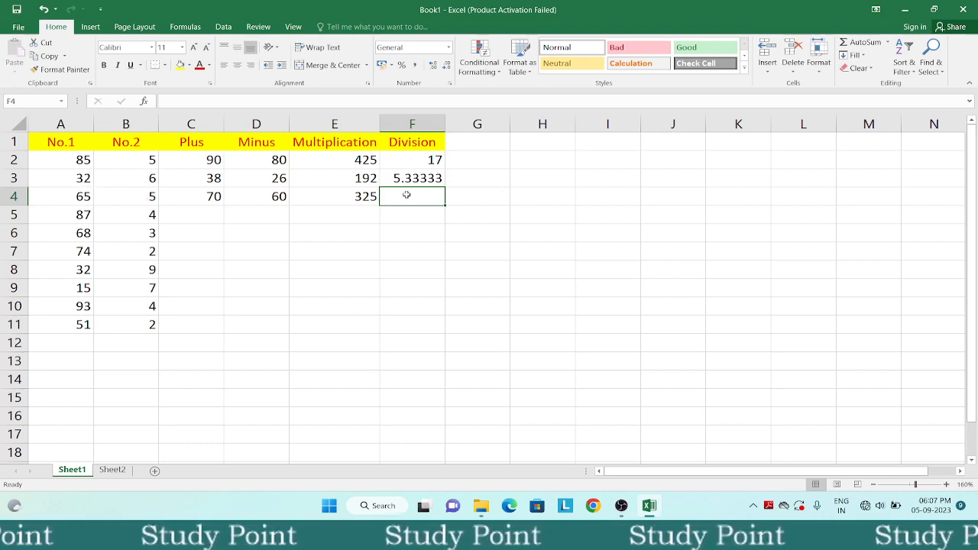
# Enter the division formula =a4/b4 in cell F4 of the Division column.
pyautogui.write('=')
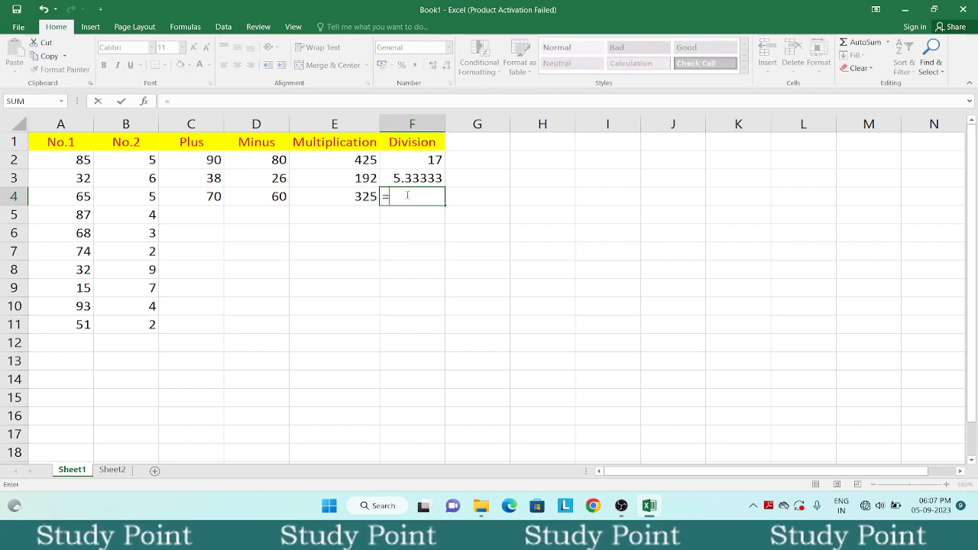
pyautogui.write('a4*')
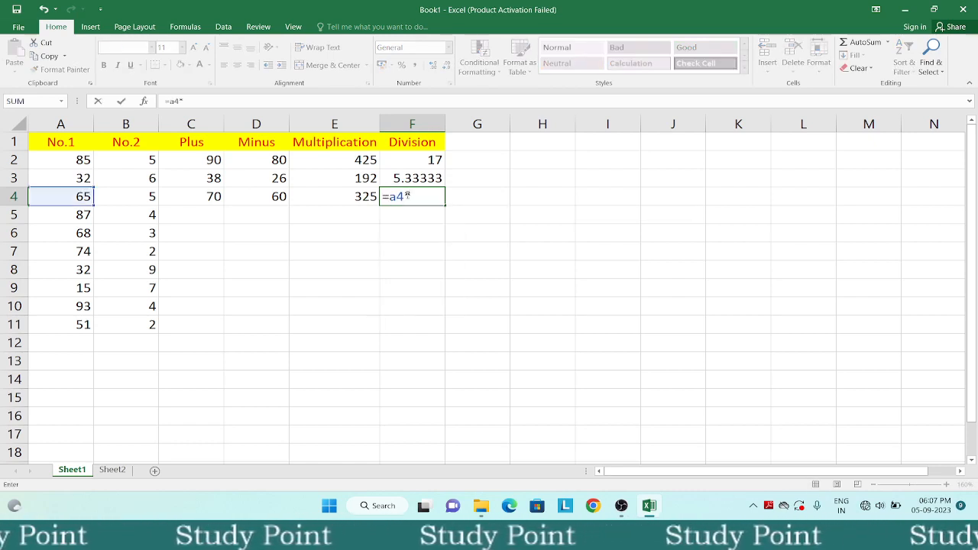
pyautogui.write('/b4')
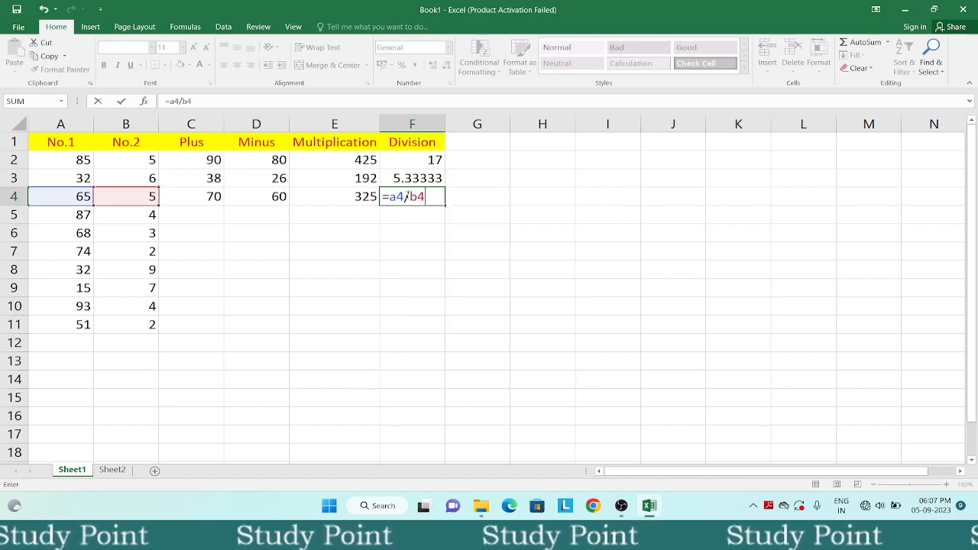
pyautogui.press('Return')
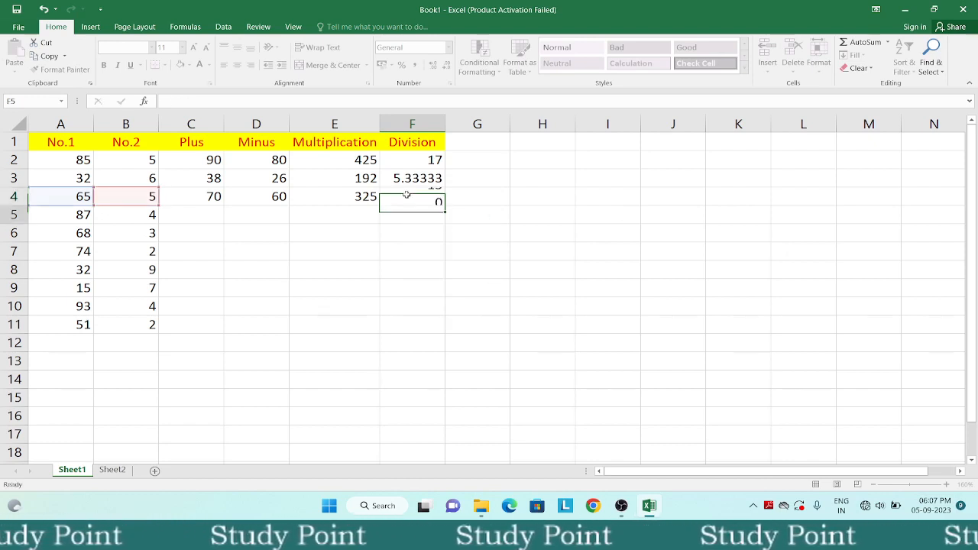